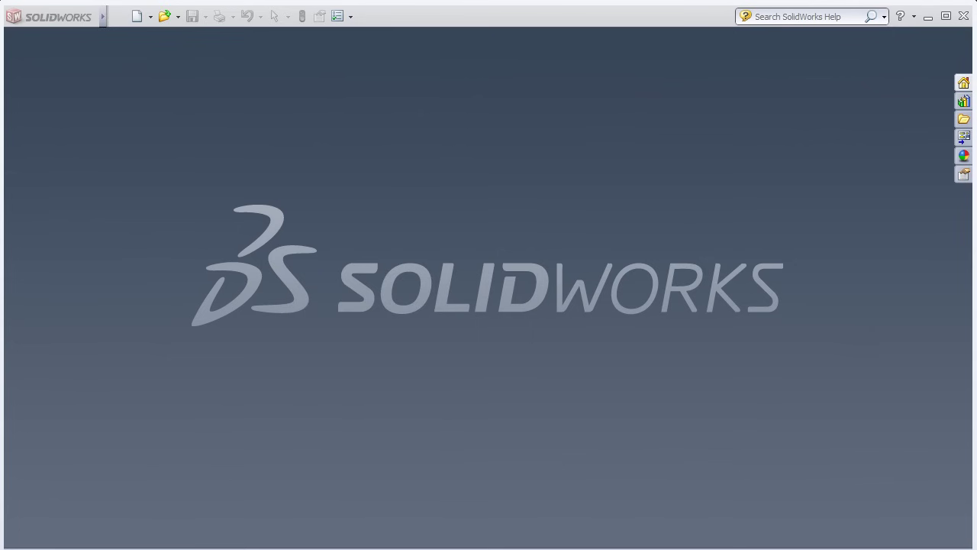
Look over the open reference drawing in Adobe Reader, return to SolidWorks and create a new part document
key(alt+Tab)
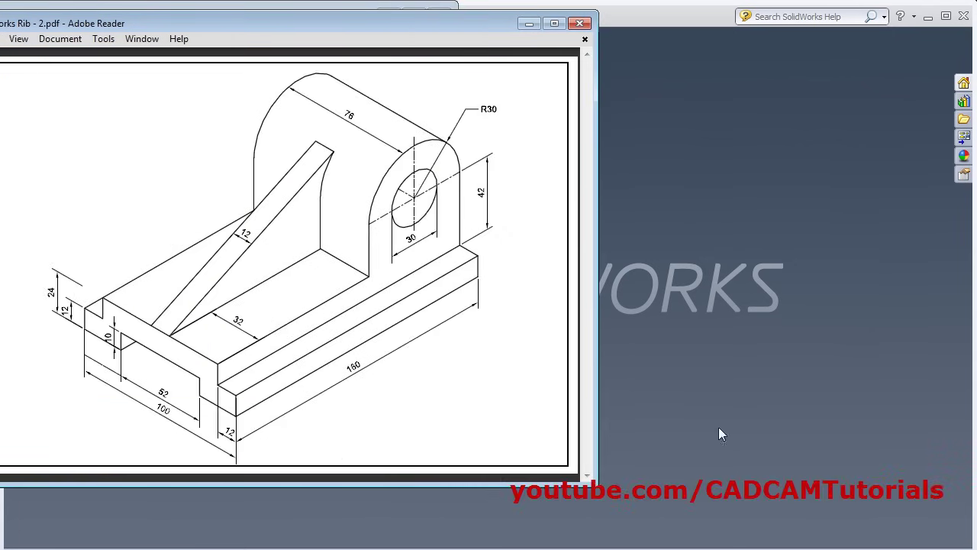
click(752, 420)
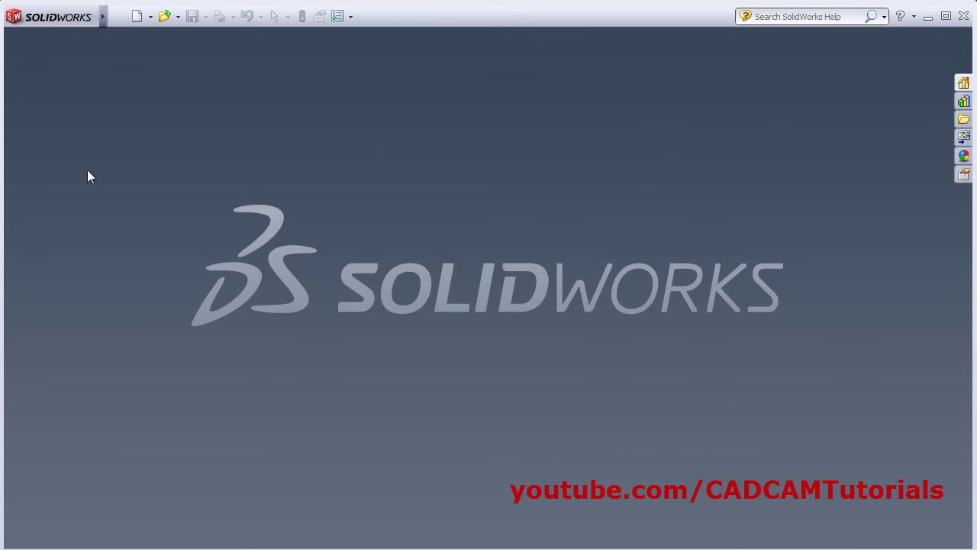
click(138, 17)
click(497, 413)
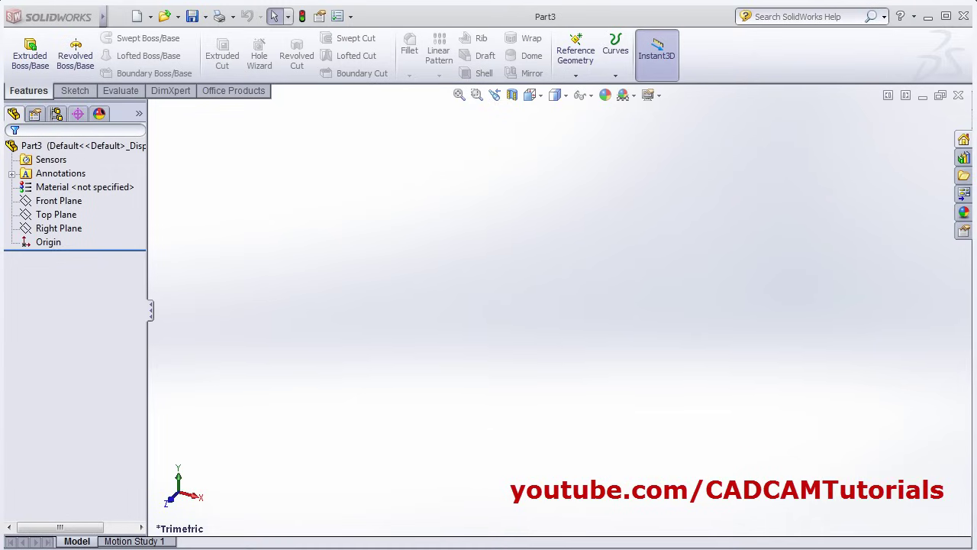
Check the base dimensions in the reference drawing and start an Extruded Boss/Base sketch on the Front Plane
key(alt+Tab)
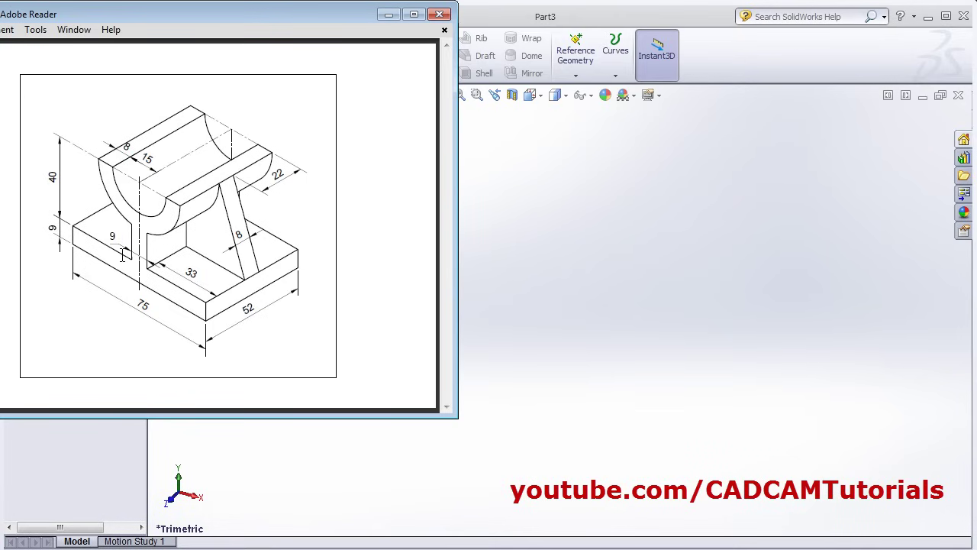
click(574, 255)
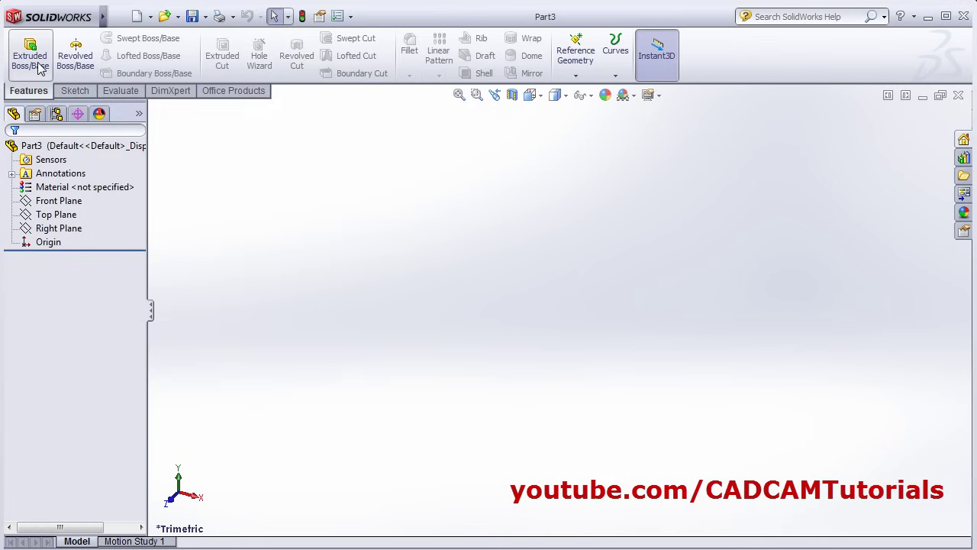
click(31, 60)
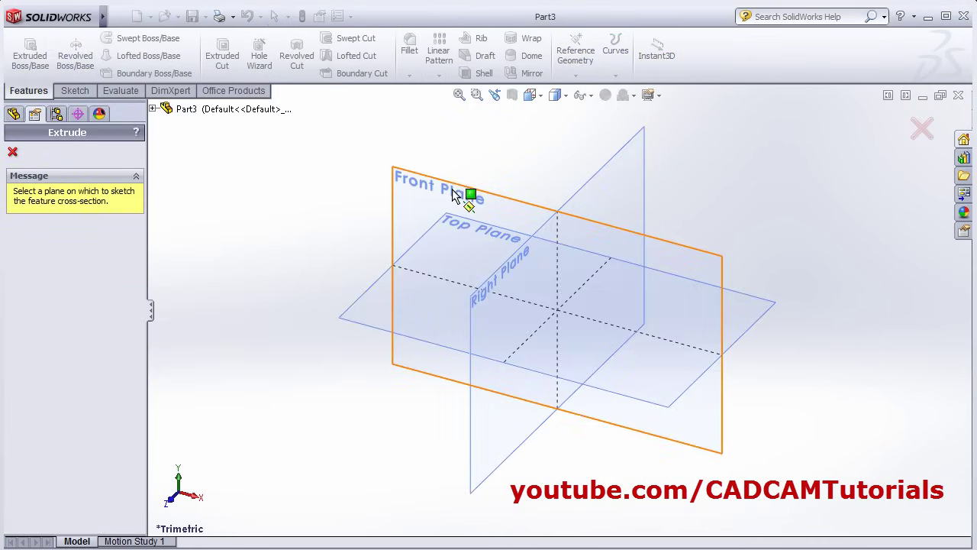
click(461, 192)
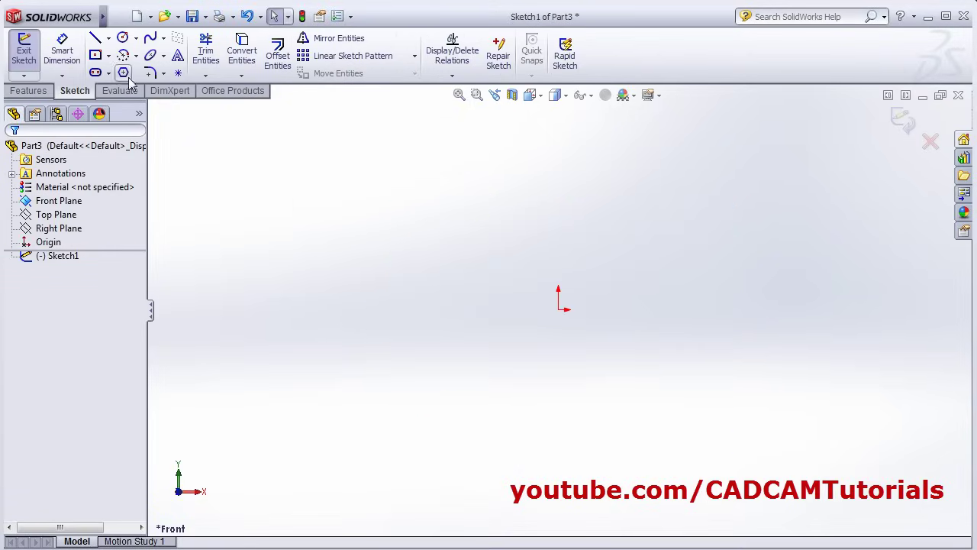
Sketch a center rectangle about 164 mm wide and 20 mm high, centred on the origin
click(94, 55)
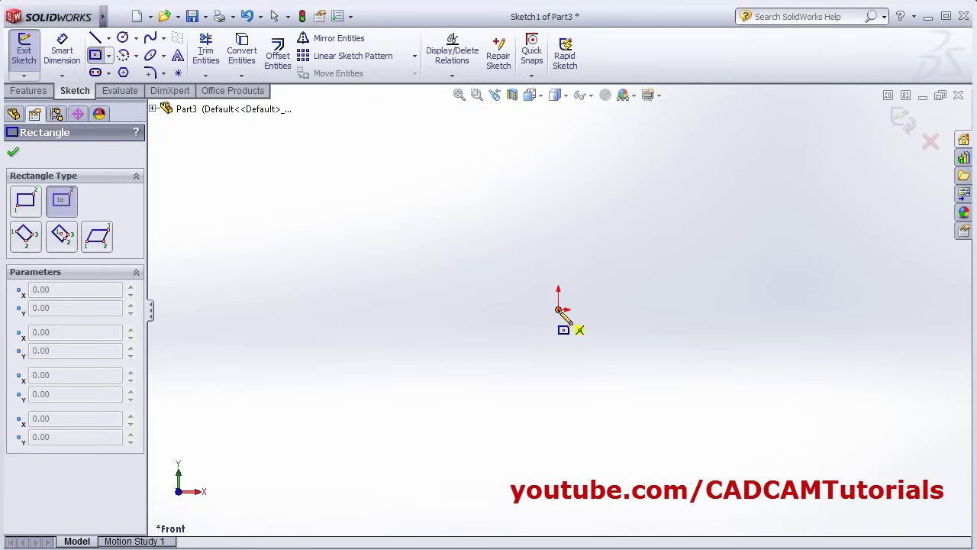
click(558, 309)
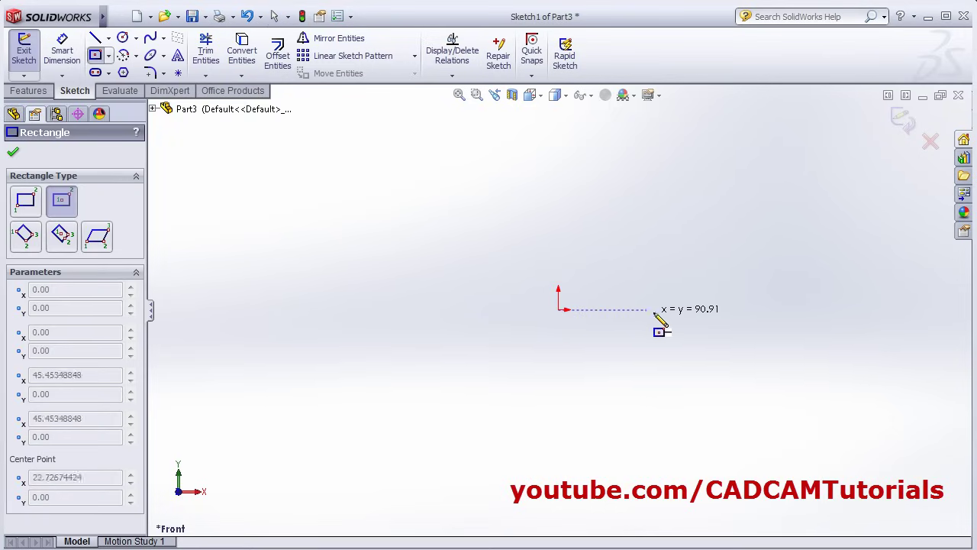
click(717, 291)
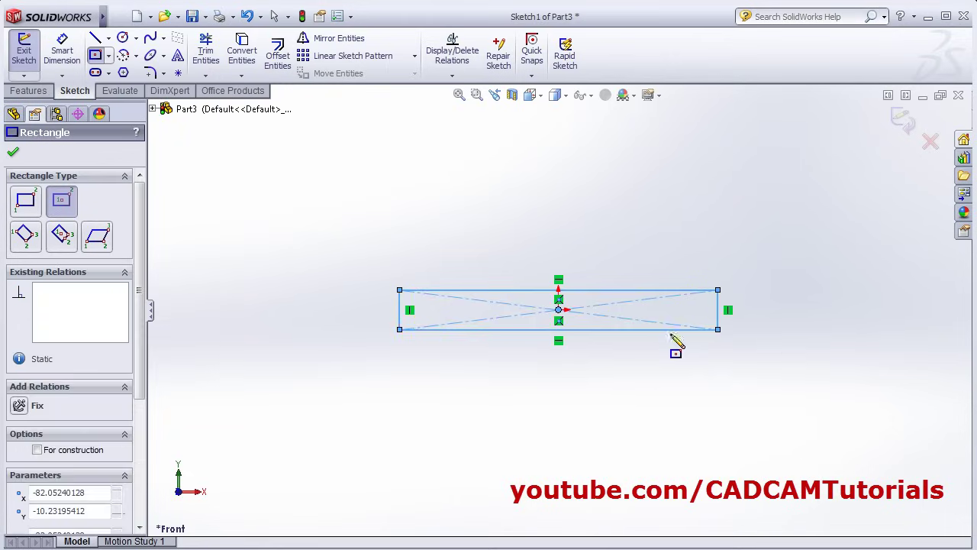
Check the base size in the reference drawing and dimension the rectangle's width to 75 mm
key(alt+Tab)
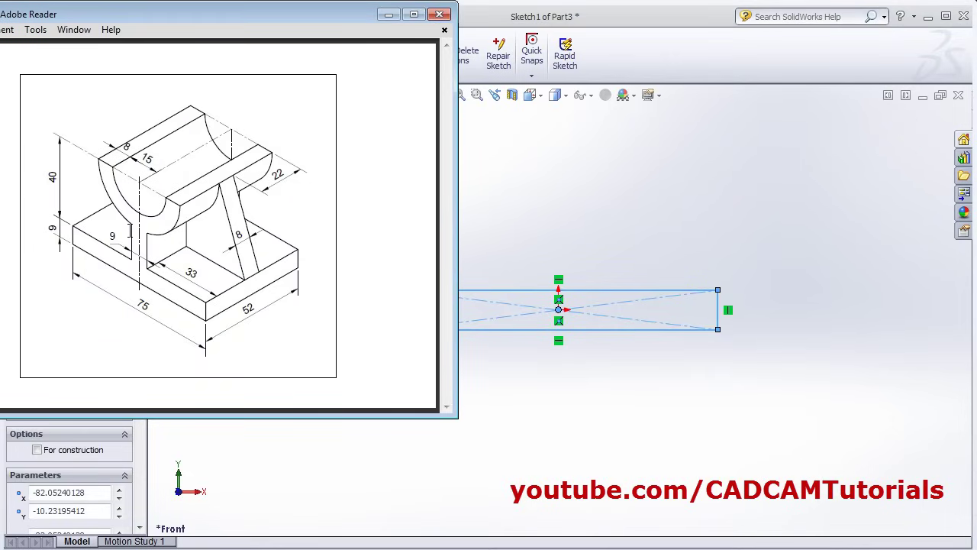
click(654, 212)
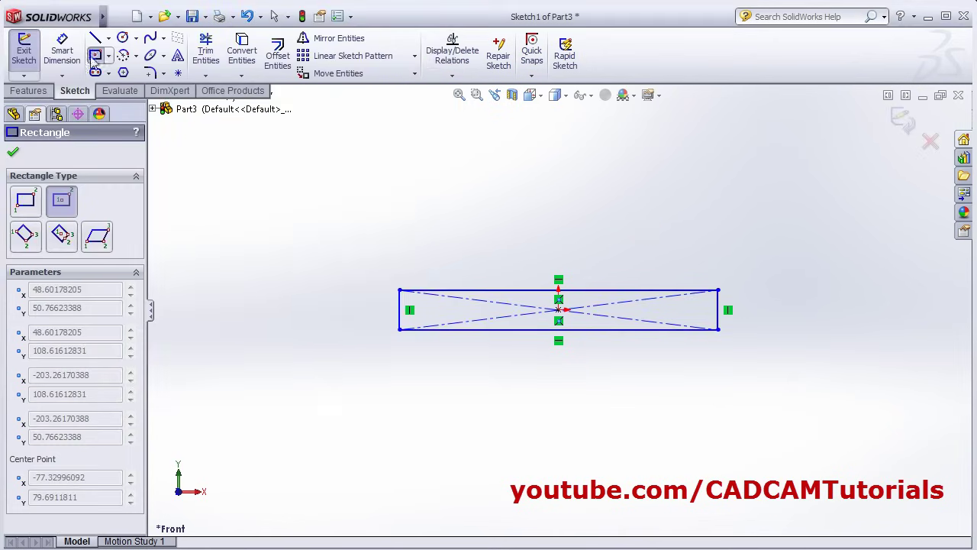
click(62, 52)
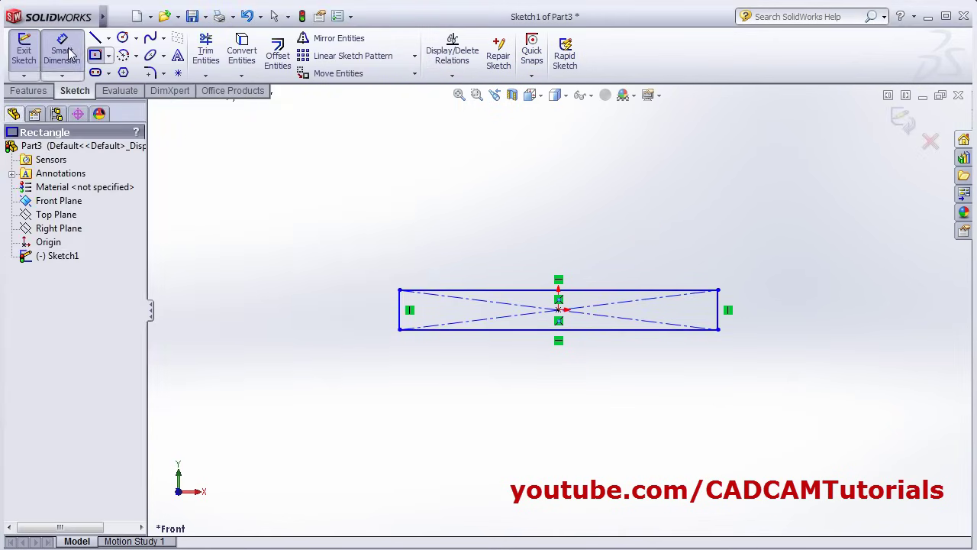
click(505, 333)
click(583, 389)
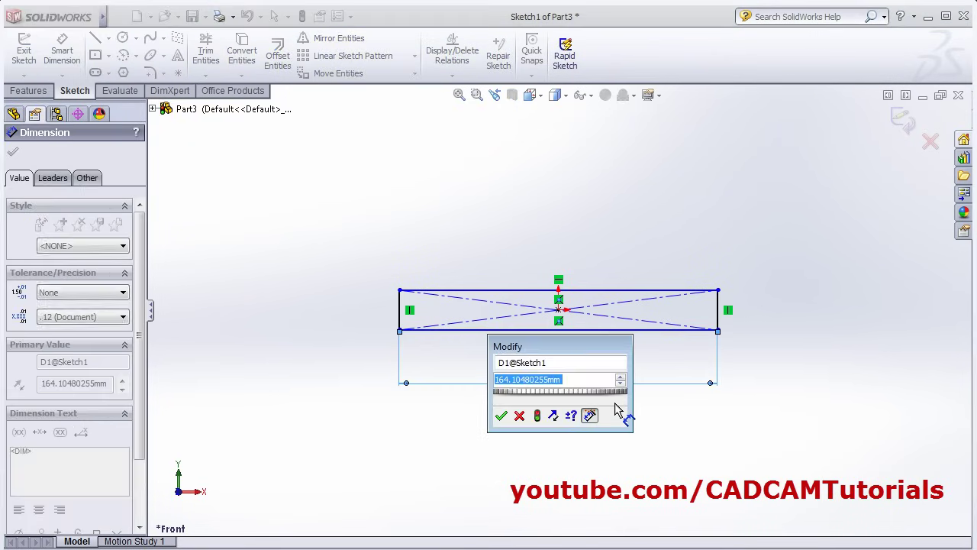
text(75)
key(Return)
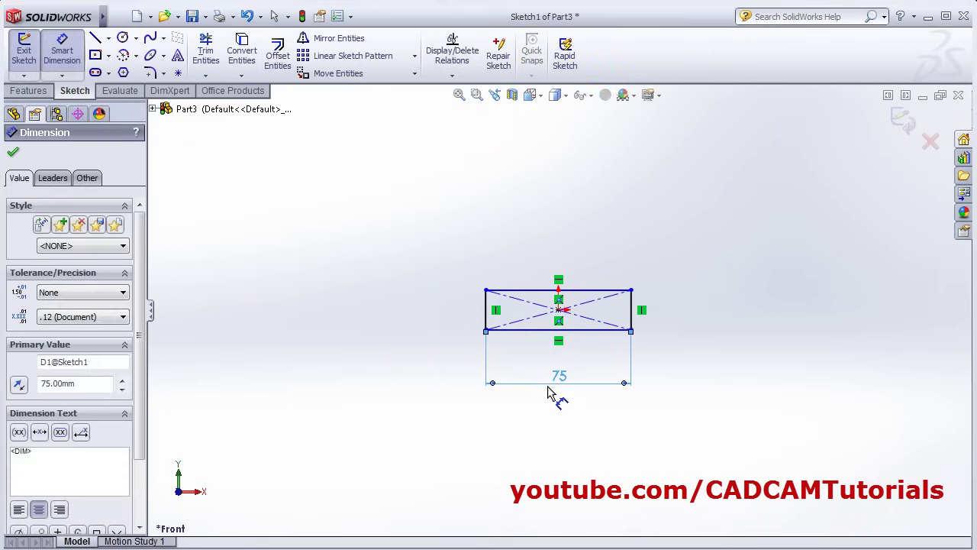
Dimension the rectangle's height to 9 mm
click(493, 319)
click(431, 319)
text(9)
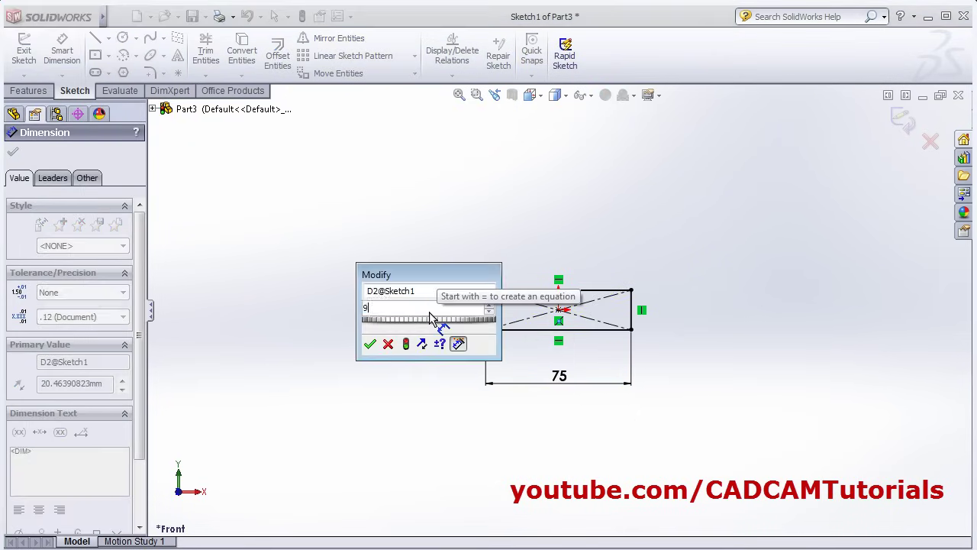
key(Return)
scroll(625, 286, down, 2)
scroll(570, 329, down, 2)
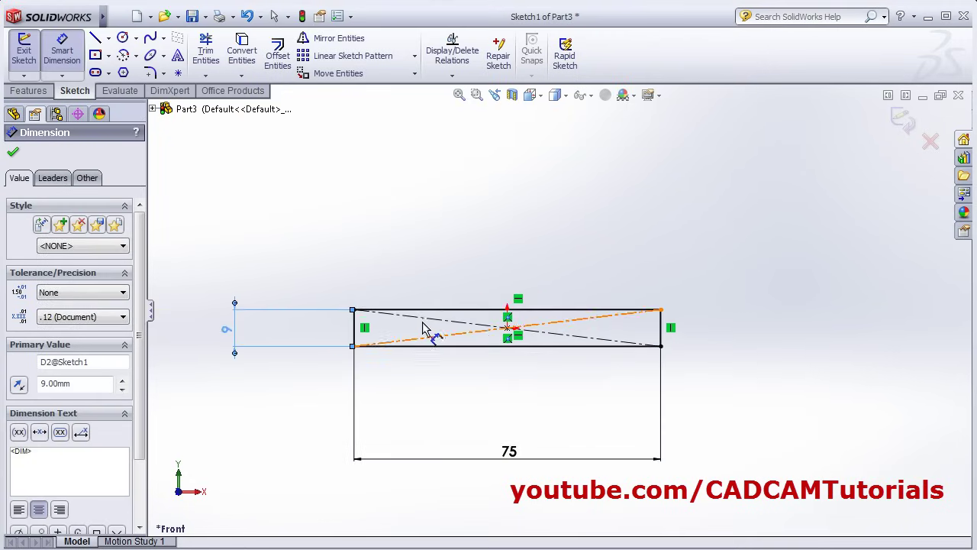
scroll(425, 328, down, 2)
scroll(414, 331, up, 3)
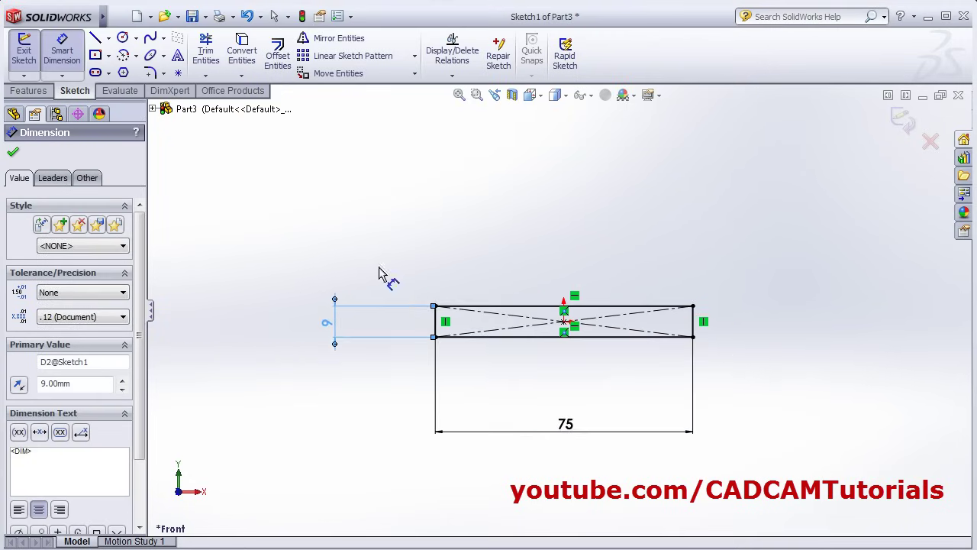
Following the reference drawing, sketch two concentric circles of about 11.5 mm and 20.5 mm radius, centred about 36 mm directly above the origin
key(alt+Tab)
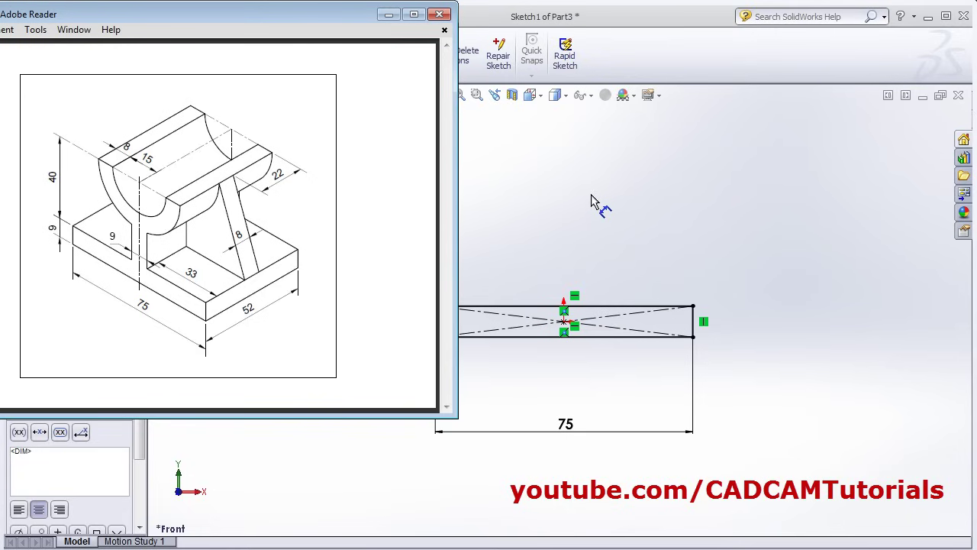
key(alt+Tab)
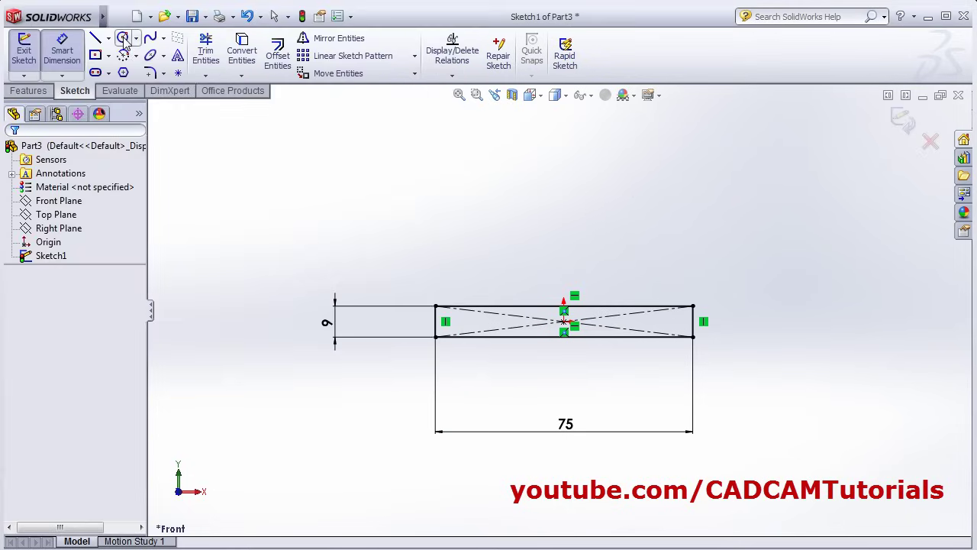
click(123, 38)
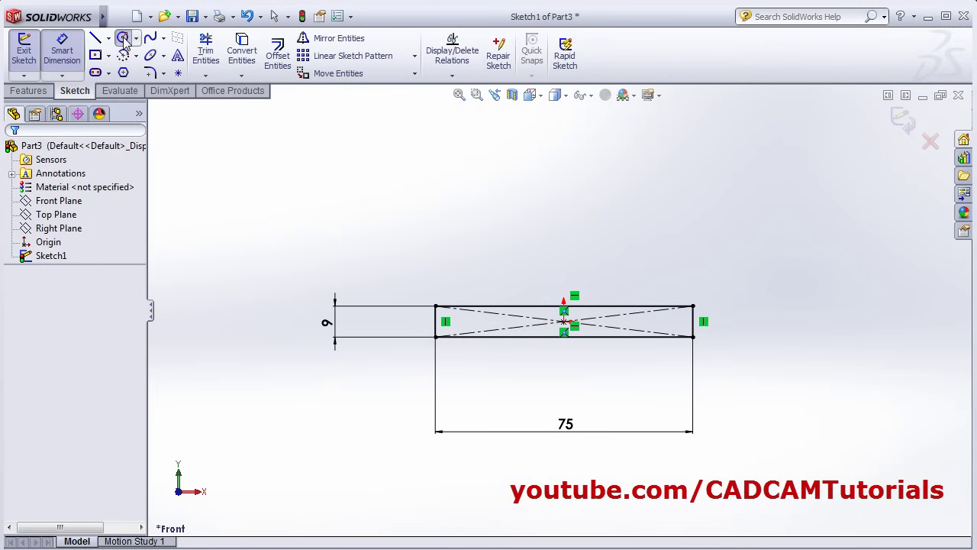
click(564, 197)
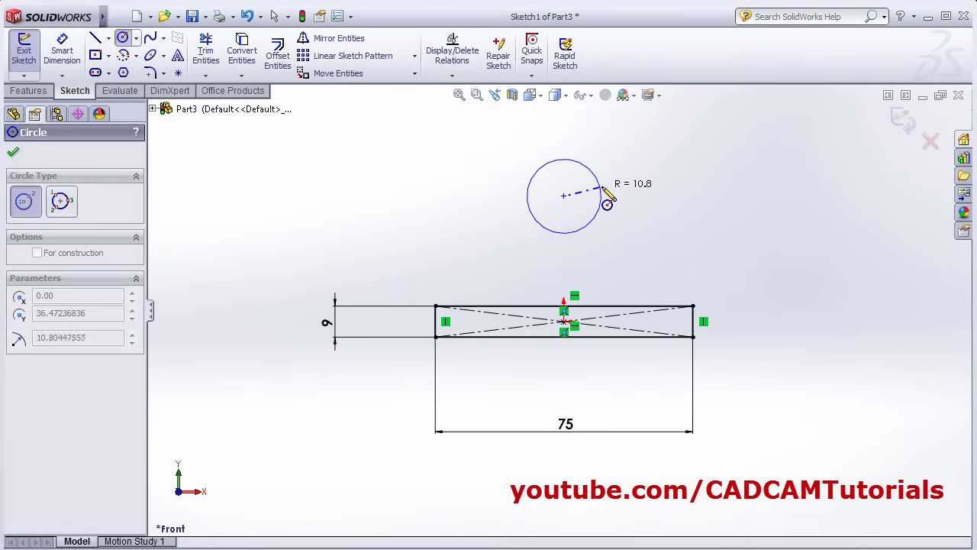
click(603, 203)
click(564, 196)
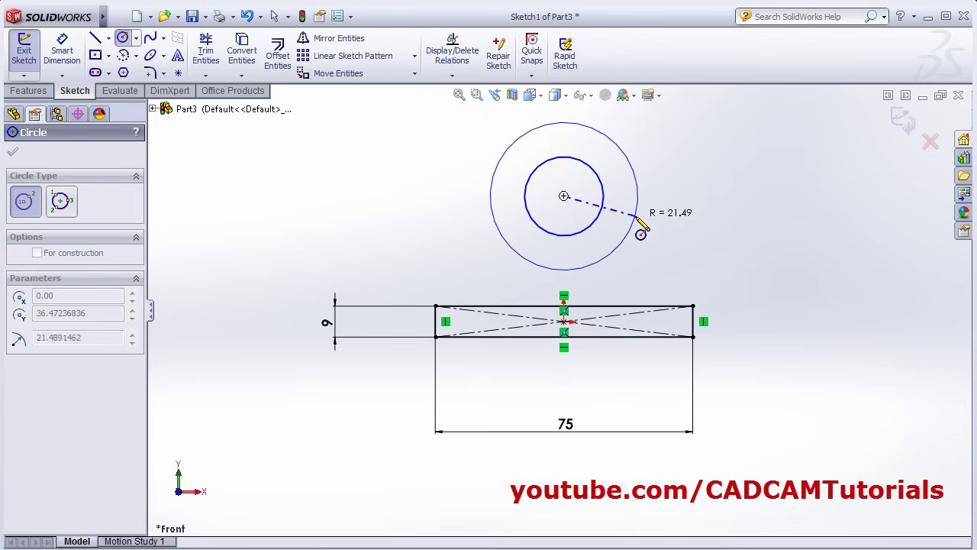
click(632, 223)
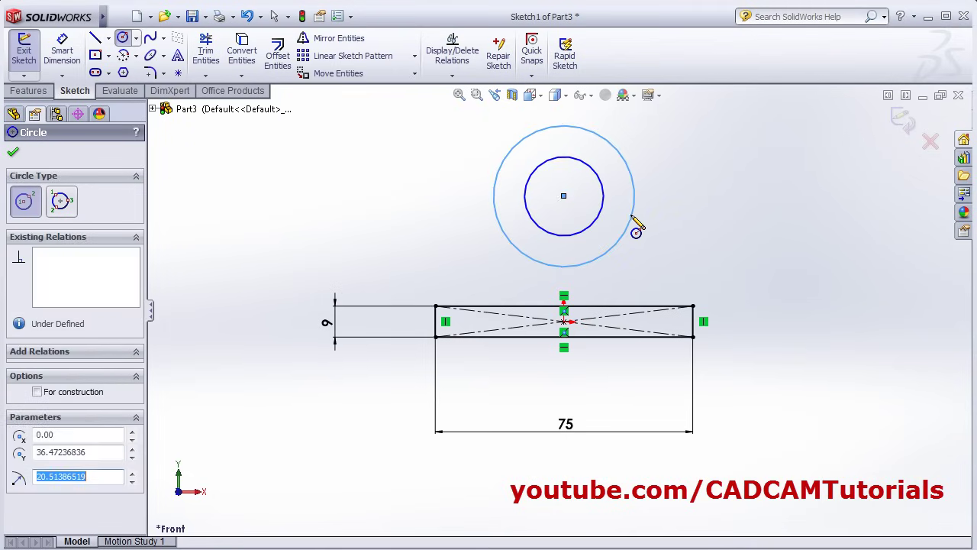
Dimension the inner circle's diameter to 30 mm
click(64, 56)
click(600, 179)
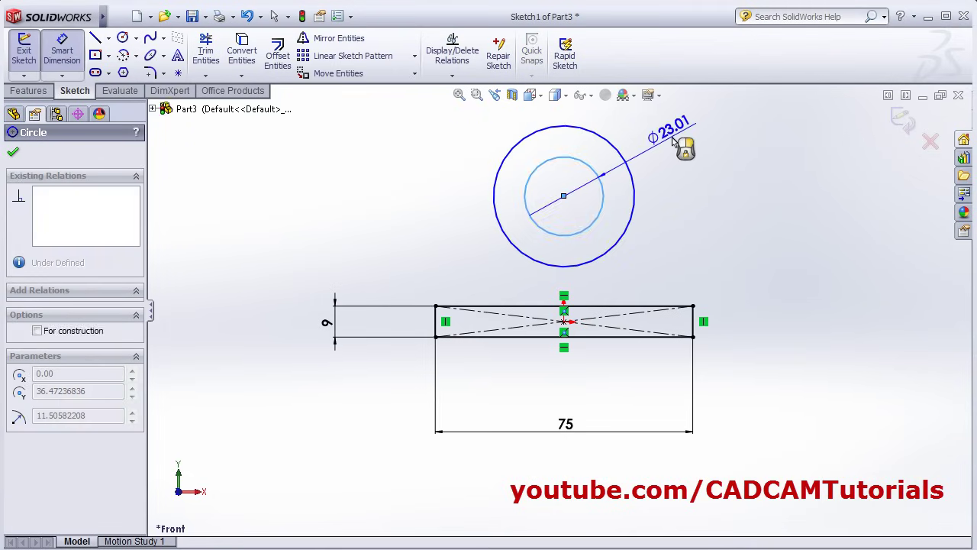
click(684, 148)
text(30)
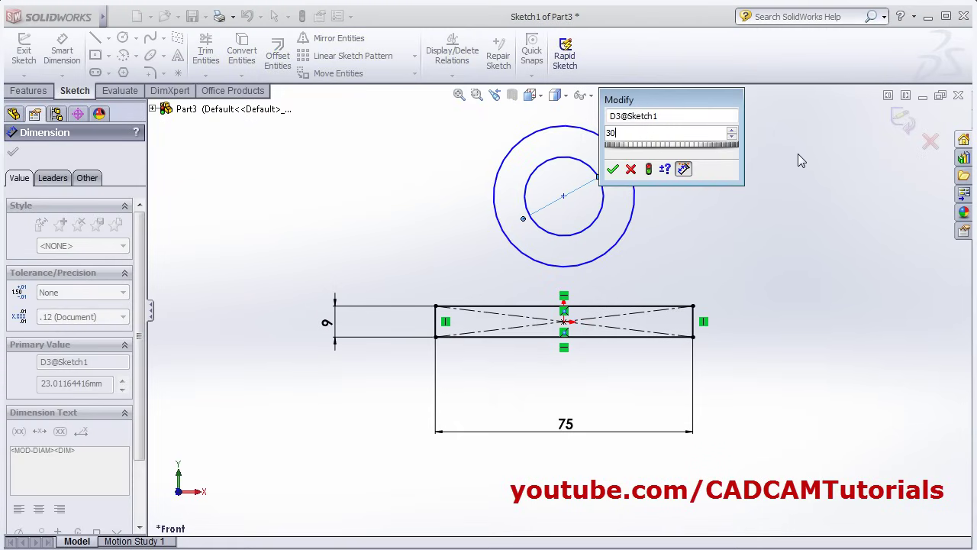
key(Return)
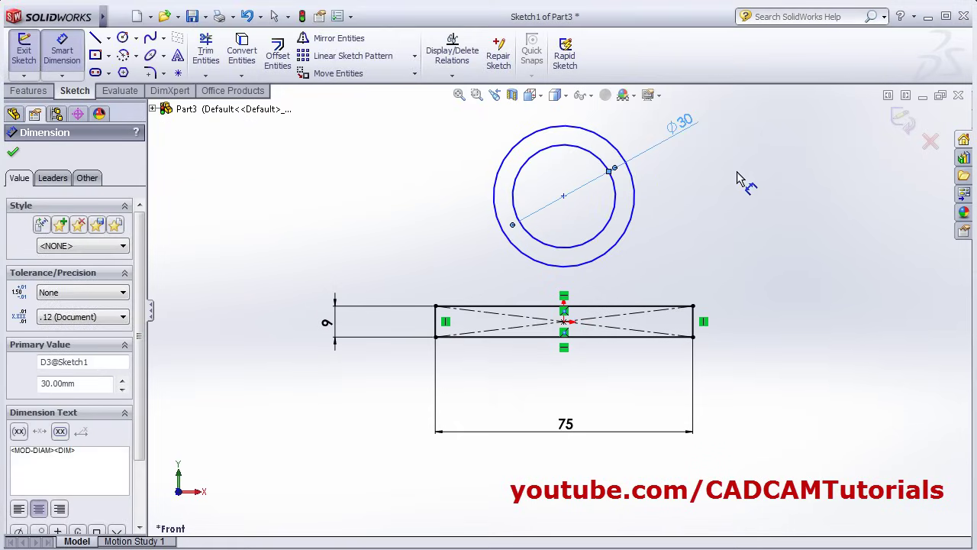
Dimension the outer circle's diameter to 46 mm, checking the wall thickness in the reference drawing
click(635, 193)
click(718, 204)
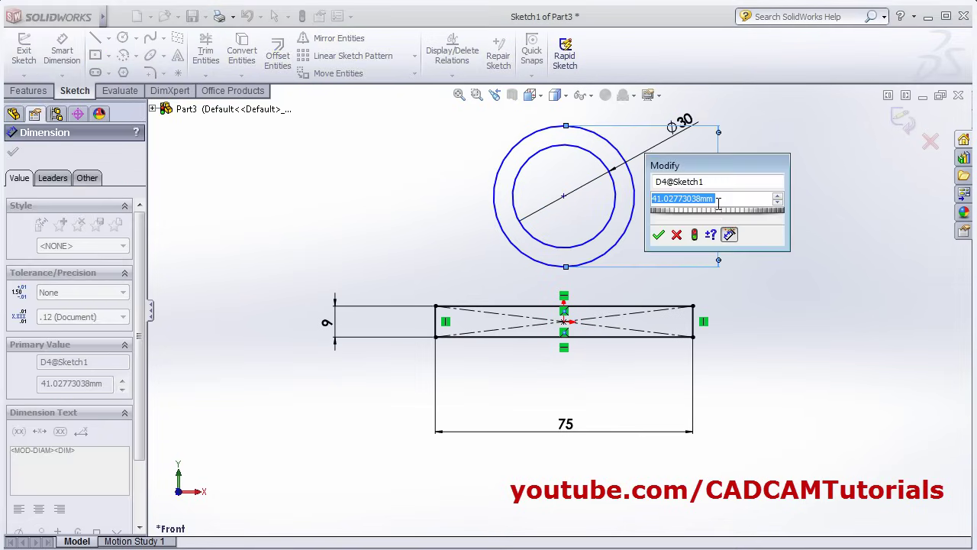
key(alt+Tab)
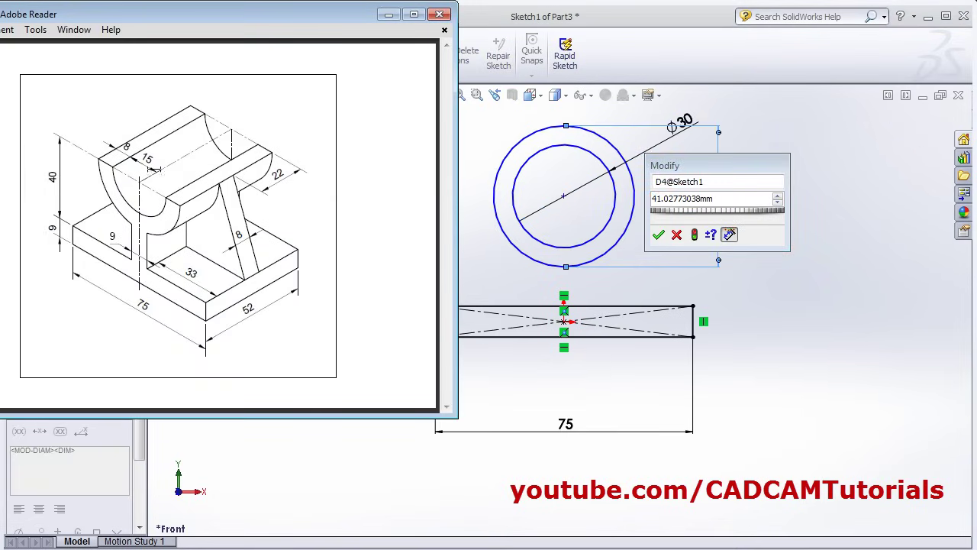
click(721, 198)
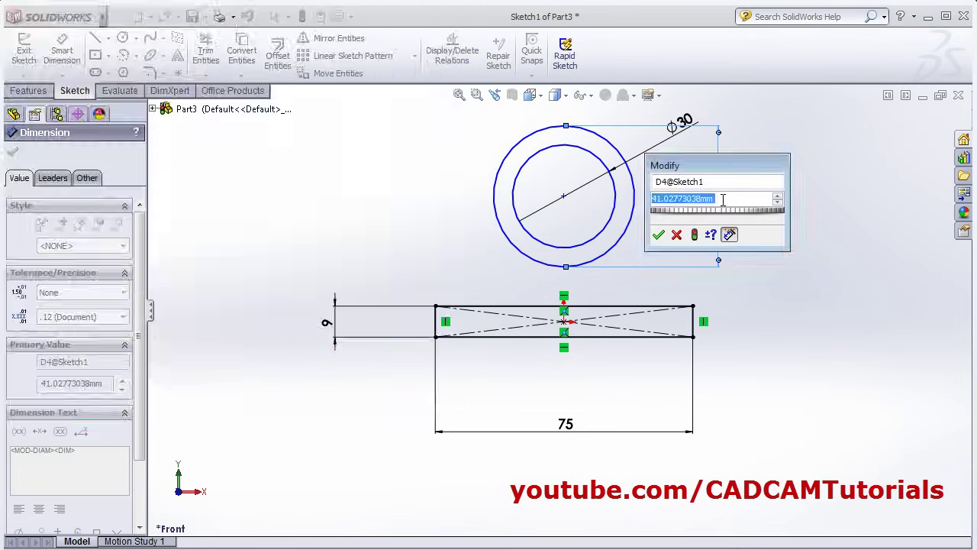
text(46)
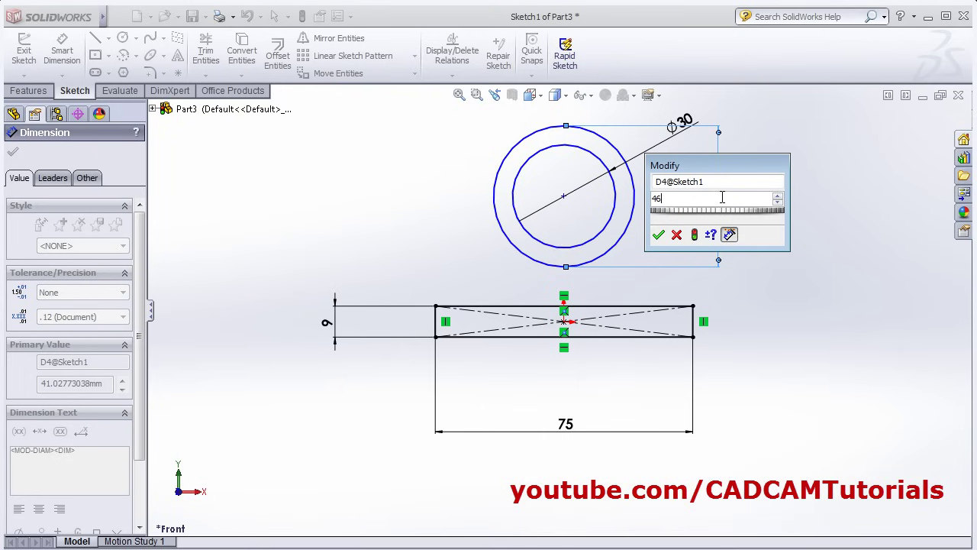
key(Return)
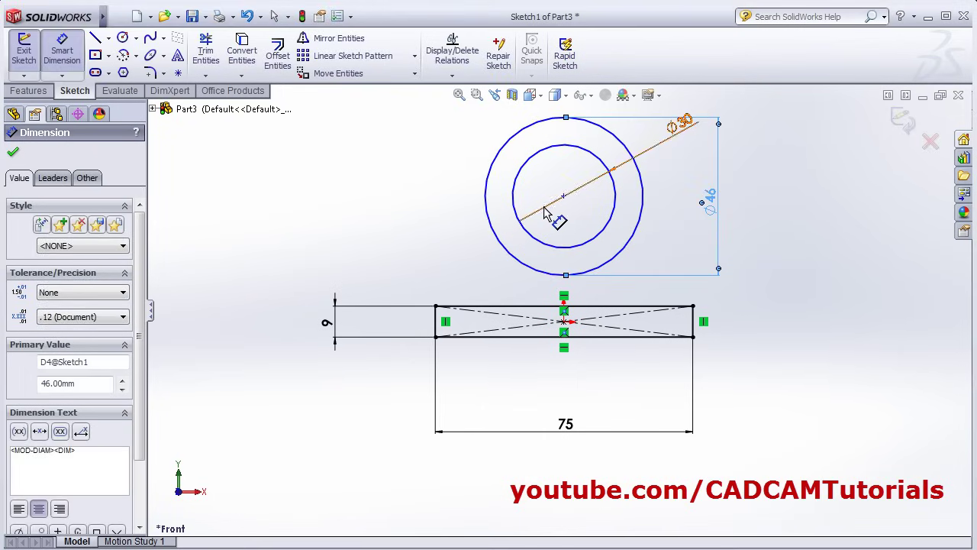
Check the reference drawing and dimension the circles' centre 40 mm above the rectangle's upper edge
key(alt+Tab)
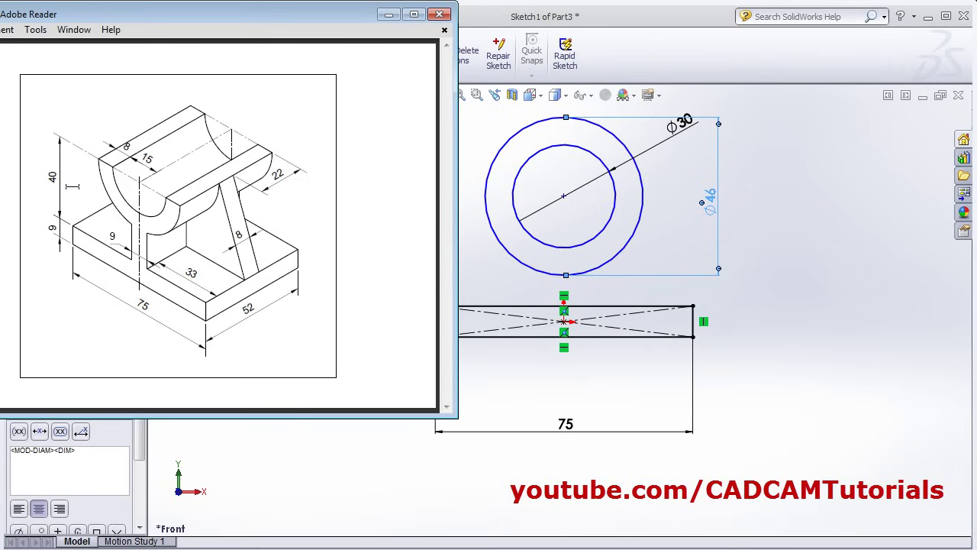
click(760, 213)
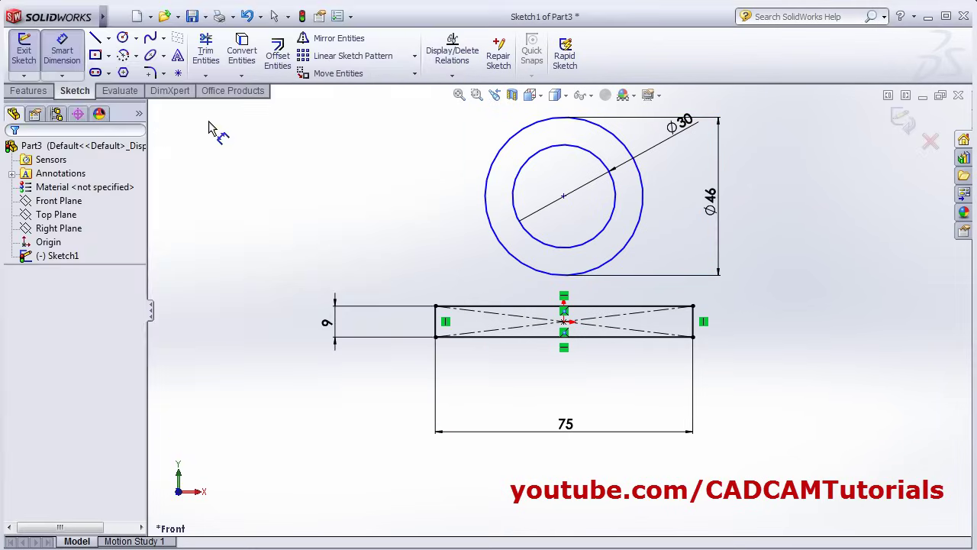
click(563, 200)
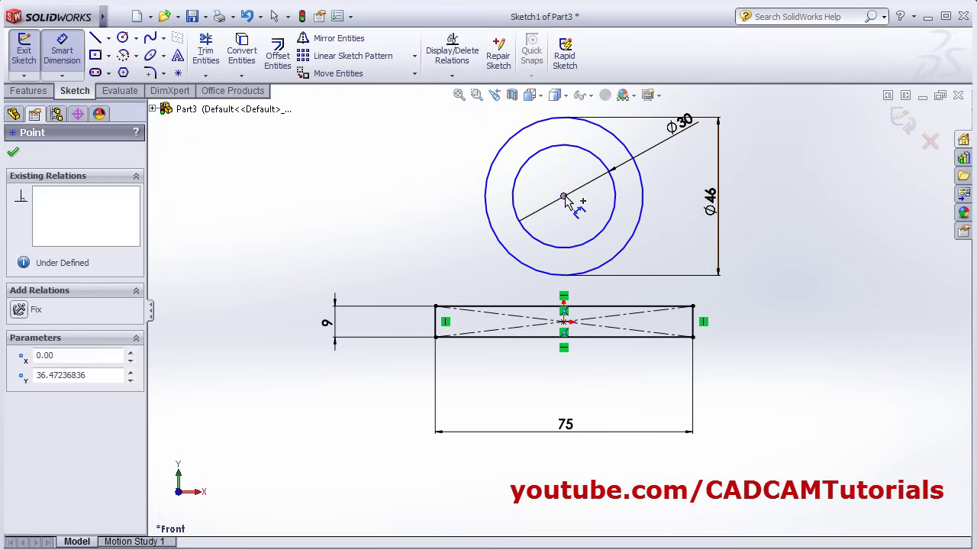
click(538, 308)
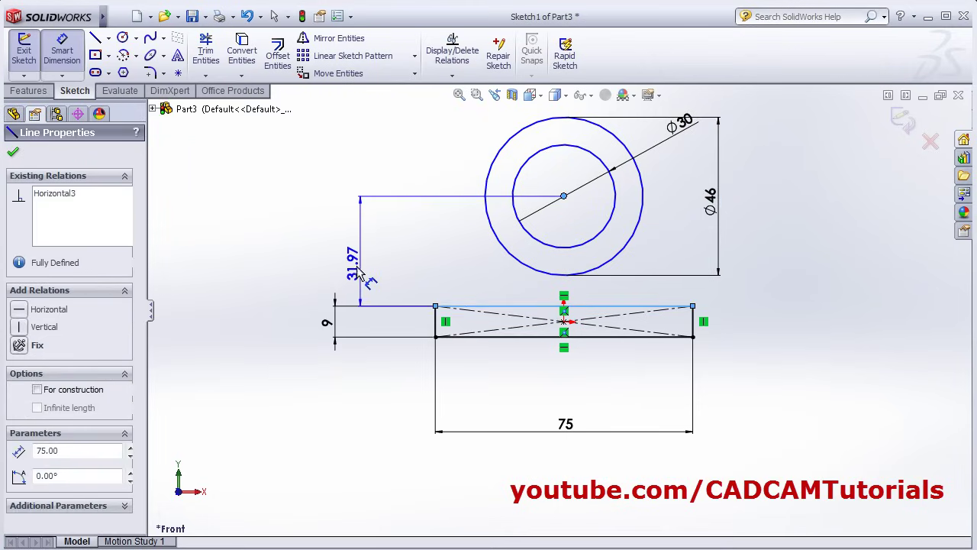
click(336, 258)
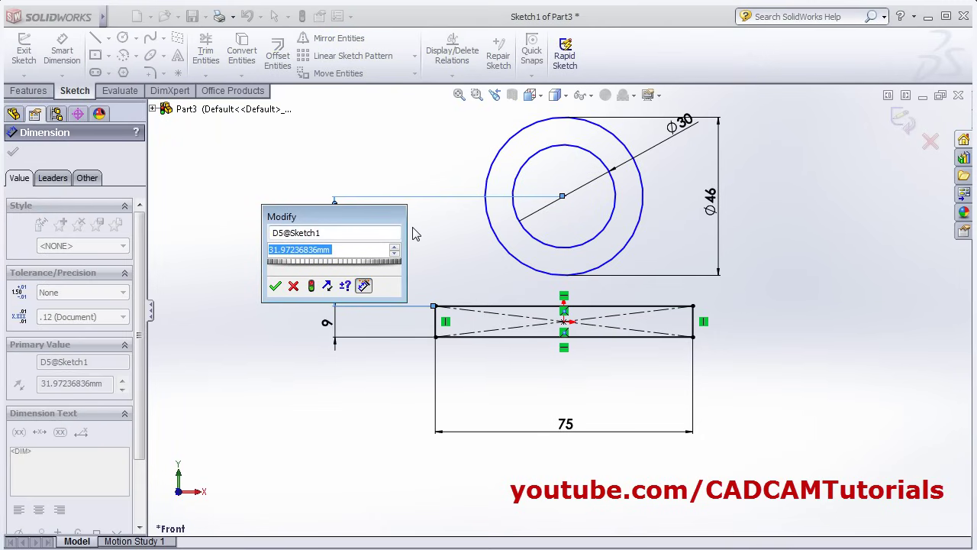
text(40)
key(Return)
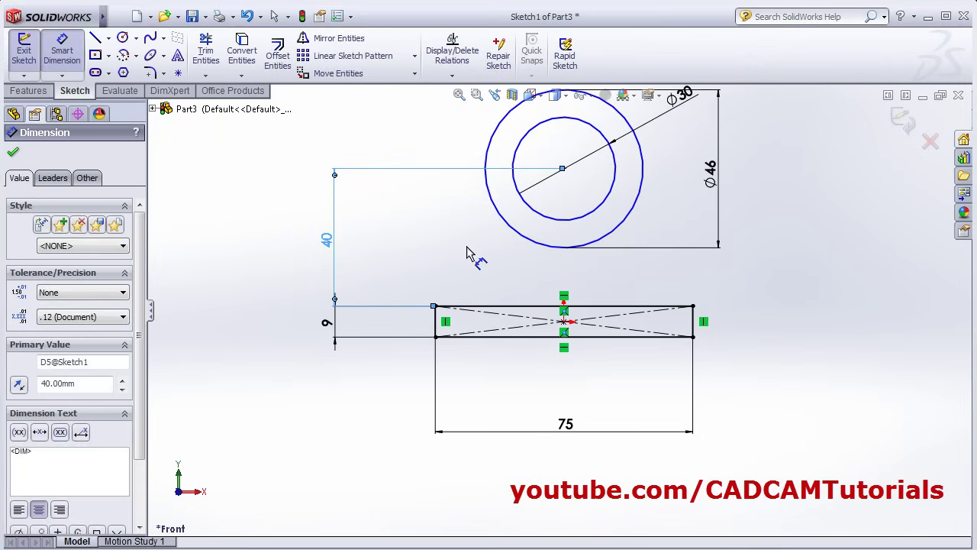
Sketch an 8 mm horizontal line at centre height joining the outer and inner circles on their left side
scroll(605, 132, up, 3)
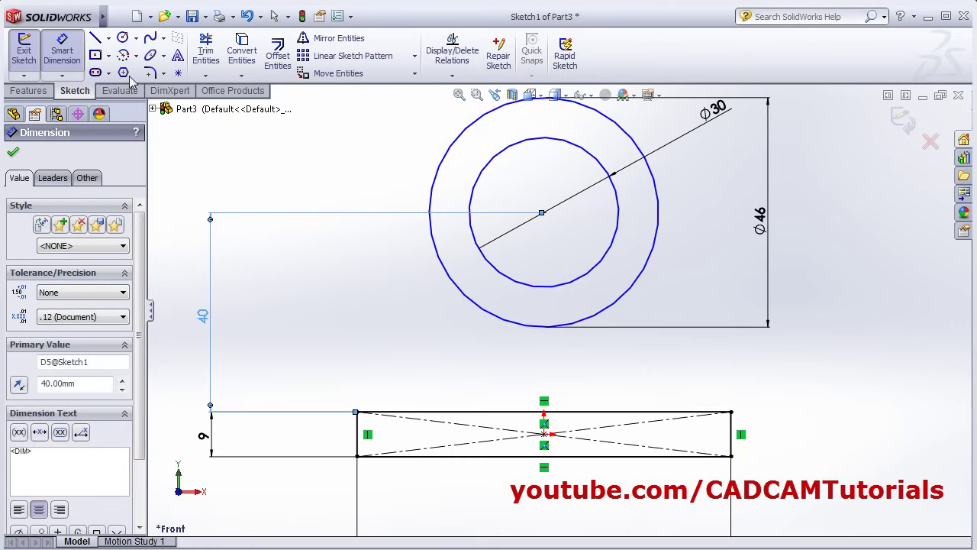
click(96, 39)
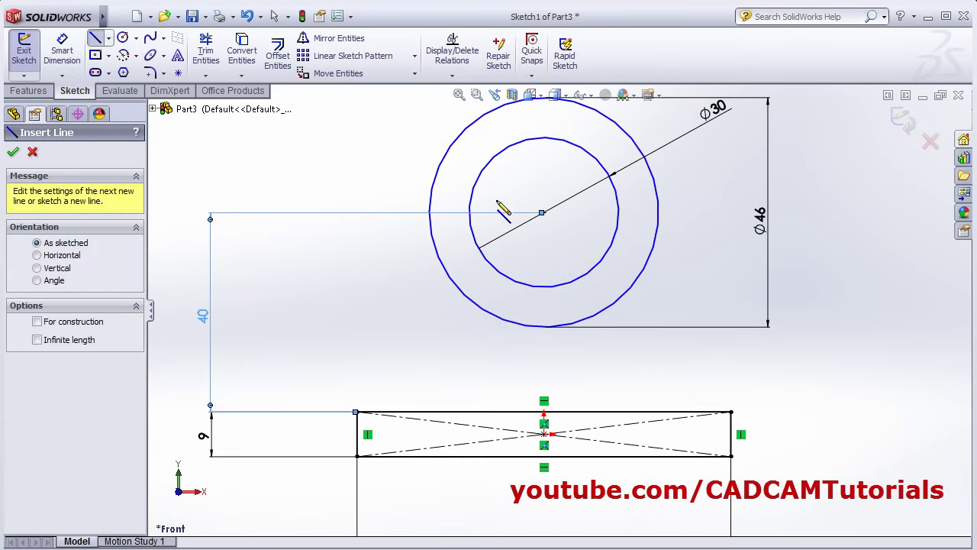
click(445, 219)
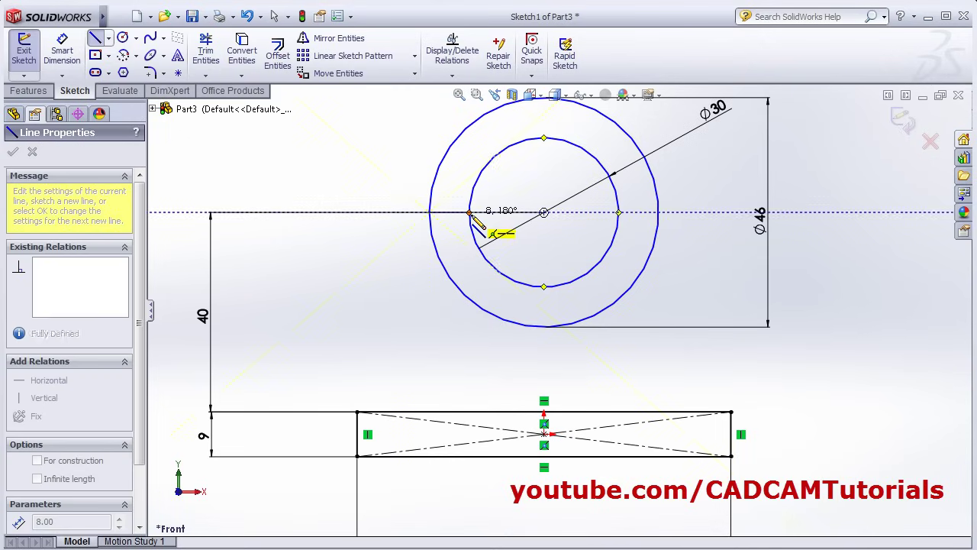
right_click(573, 245)
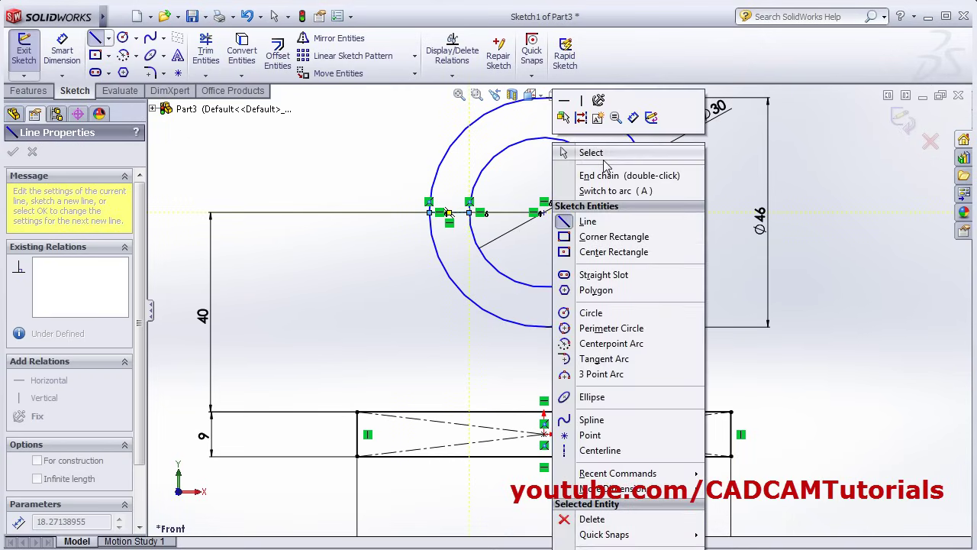
click(592, 153)
Sketch a matching horizontal line at centre height joining the inner and outer circles on their right side
right_click(704, 111)
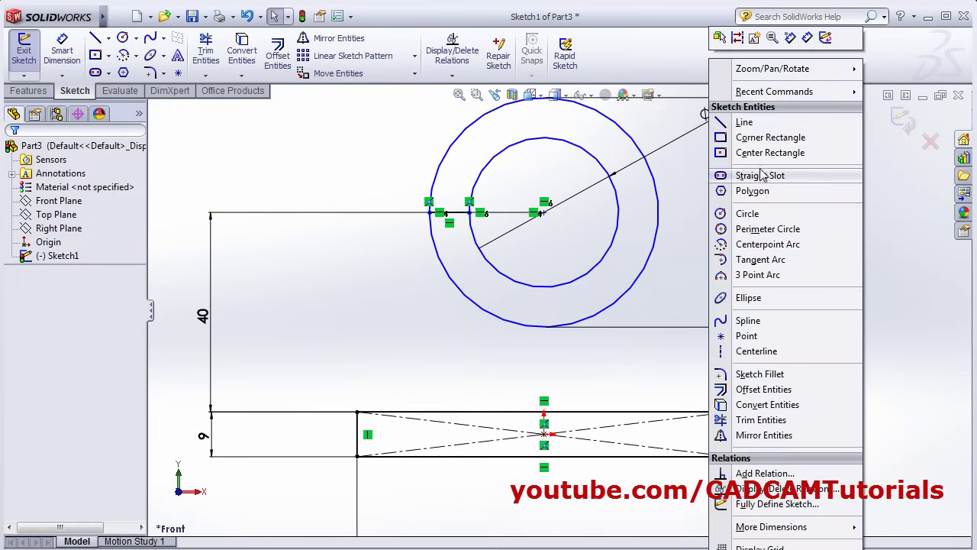
click(728, 122)
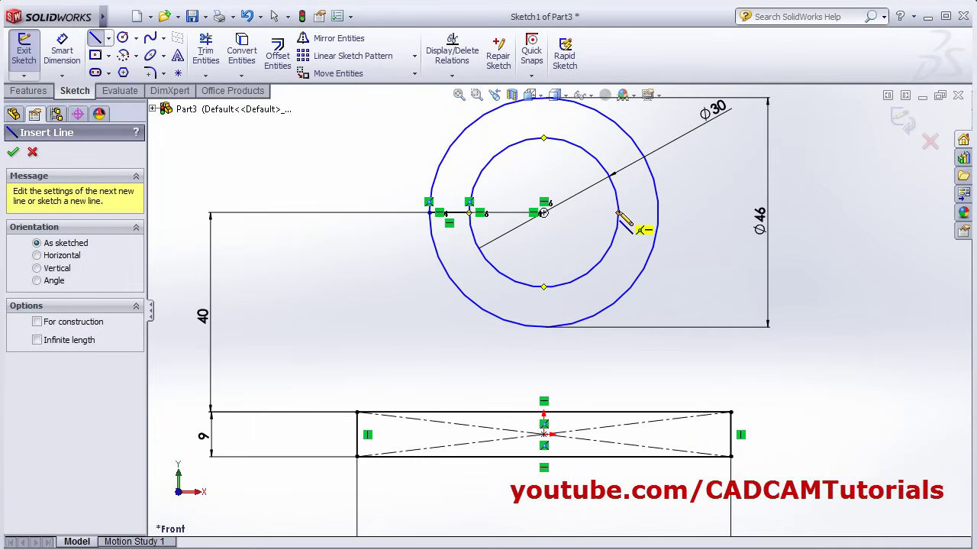
click(618, 213)
click(658, 212)
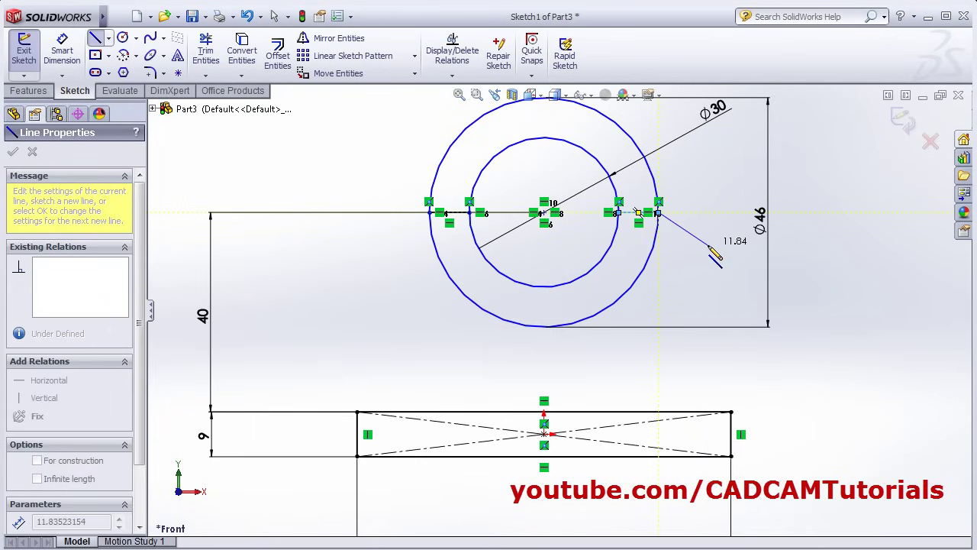
right_click(709, 249)
click(745, 153)
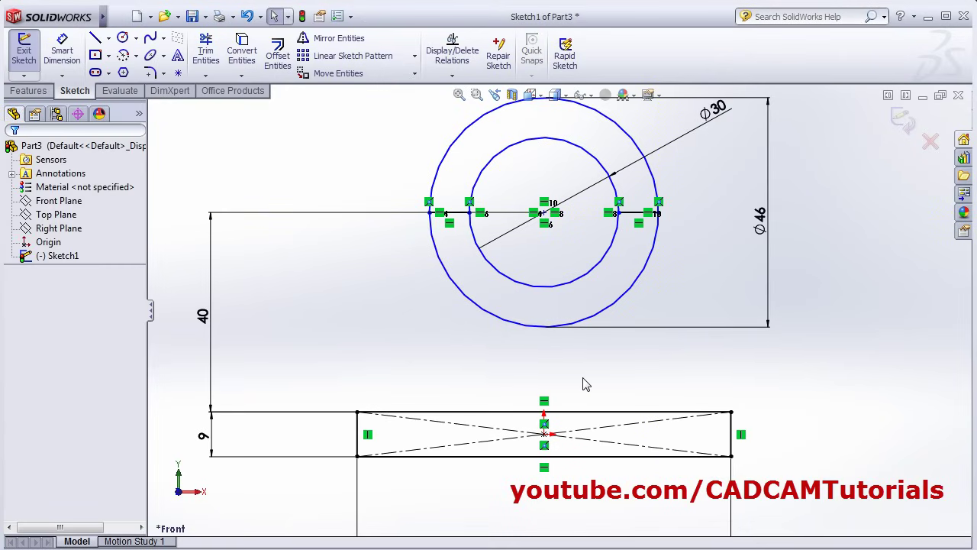
Trim away the upper halves of both circles, leaving a closed half-ring below the two horizontal lines
click(205, 52)
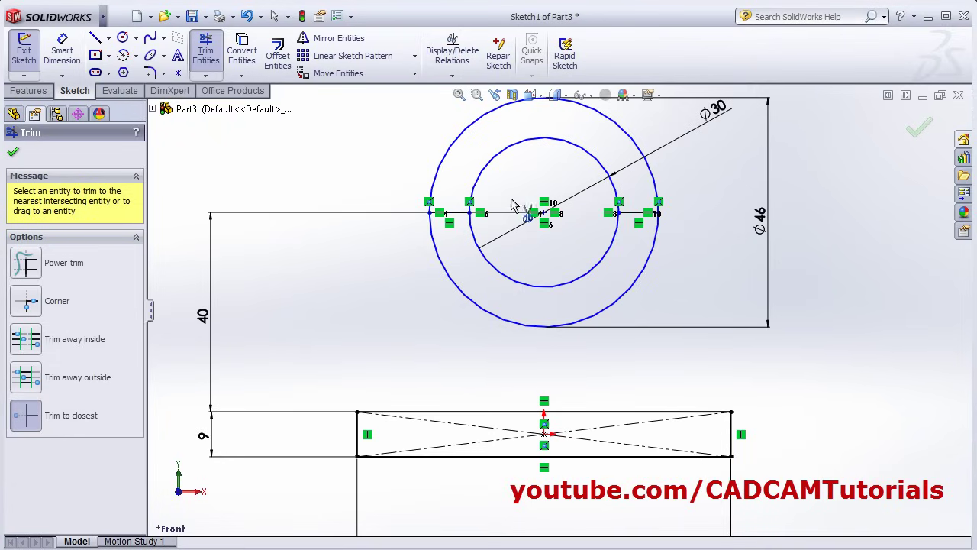
click(457, 143)
click(497, 164)
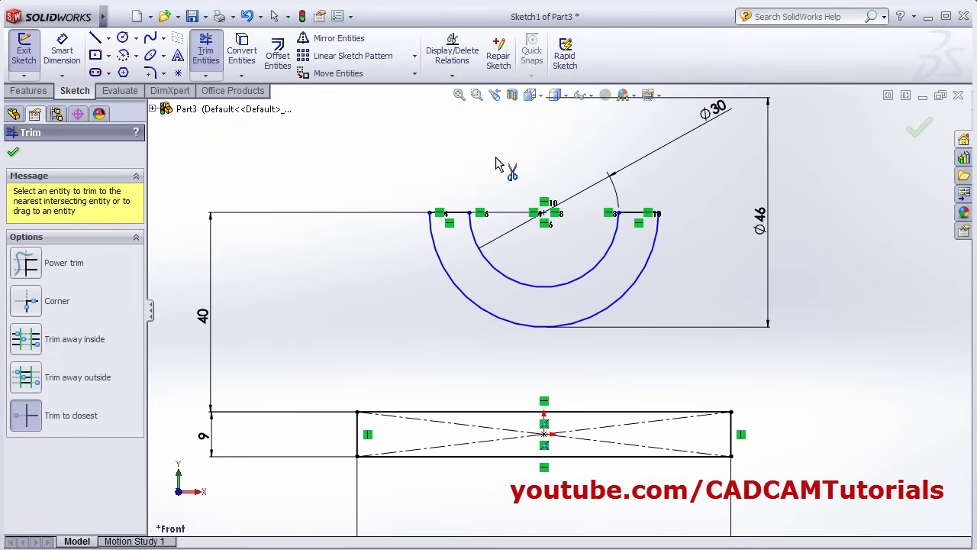
right_click(705, 252)
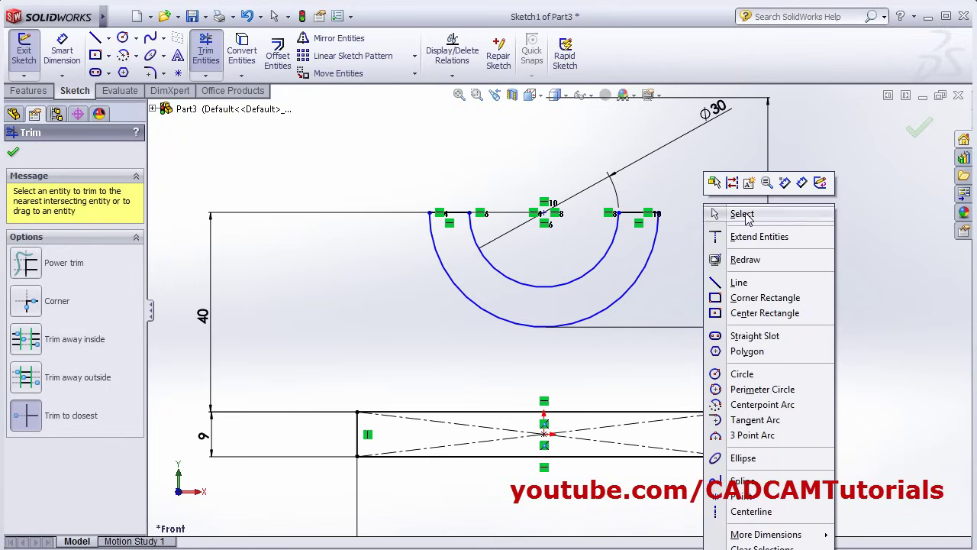
click(744, 215)
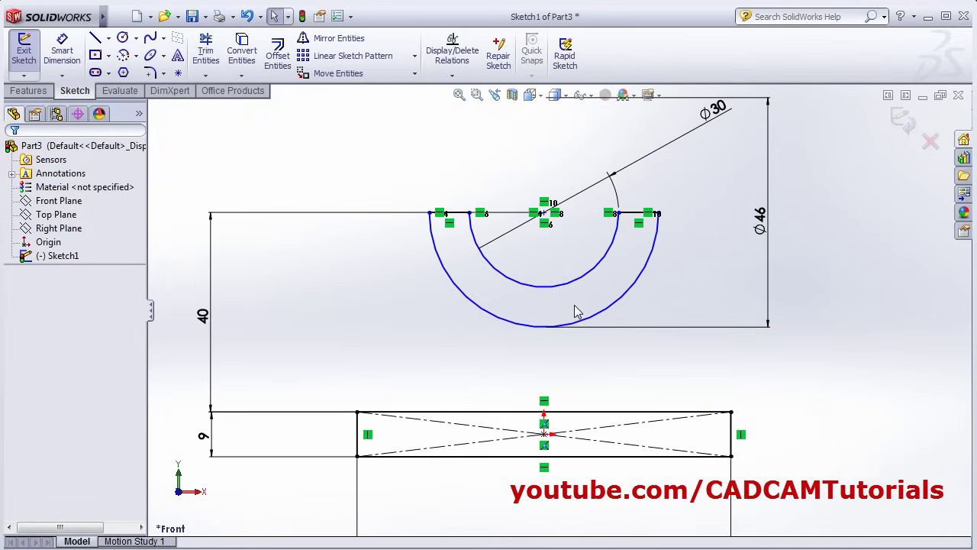
Sketch a vertical line about 17.7 mm long from the outer arc to the rectangle's upper edge, about 5.6 mm left of the origin
click(94, 37)
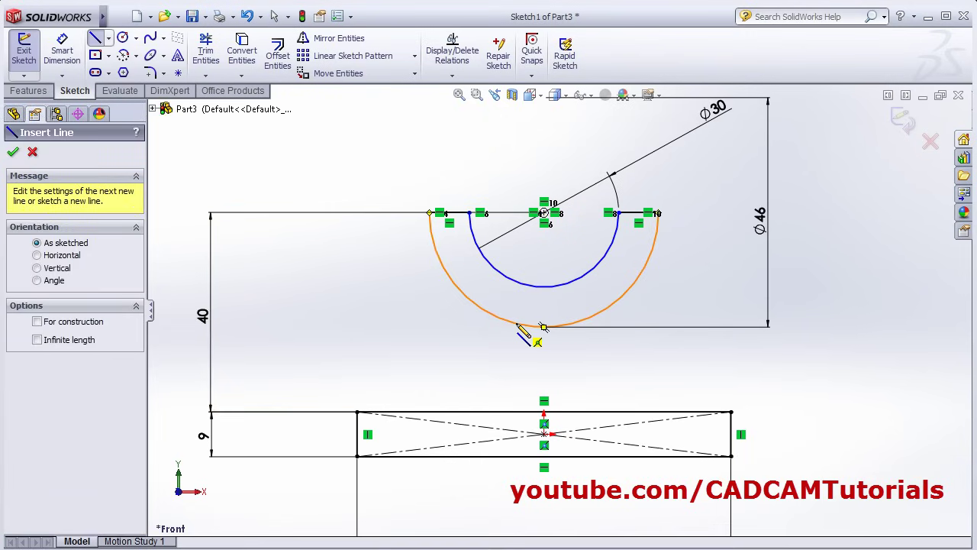
click(517, 326)
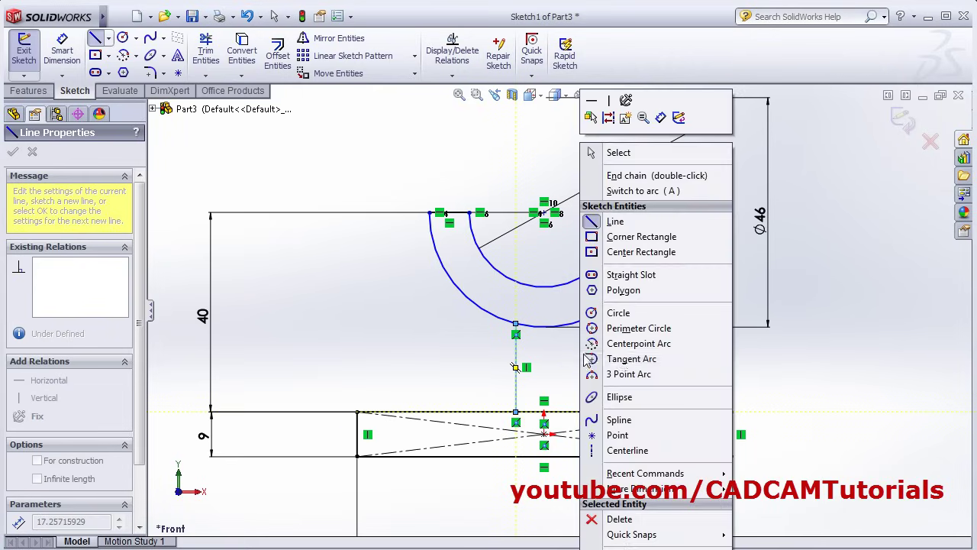
right_click(583, 363)
click(618, 154)
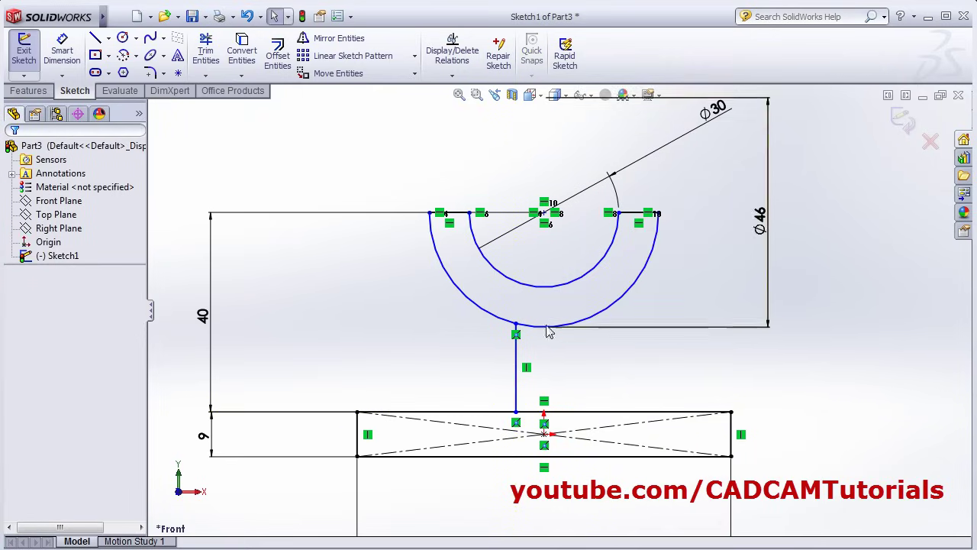
Sketch a vertical centerline about 39.3 mm long from the origin up into the half-ring's opening
click(108, 37)
click(134, 68)
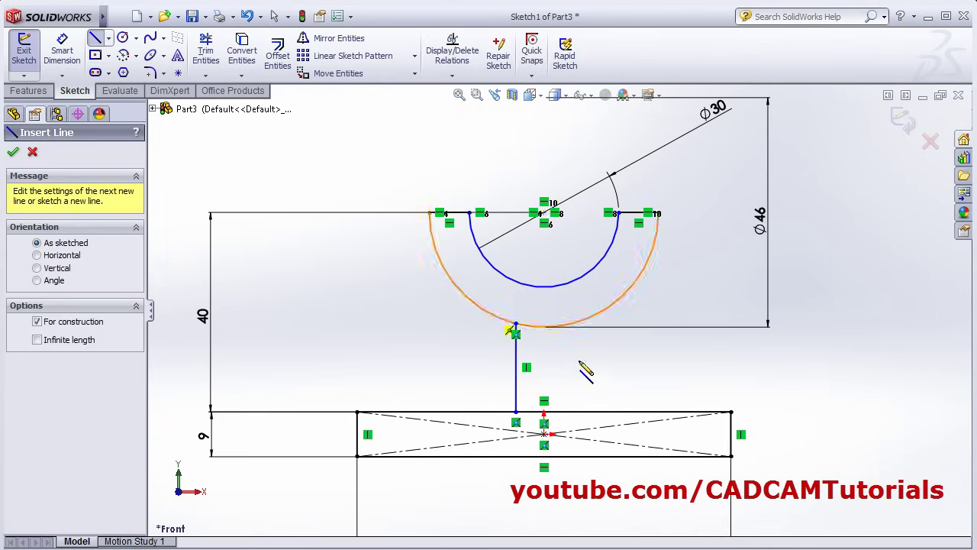
click(543, 433)
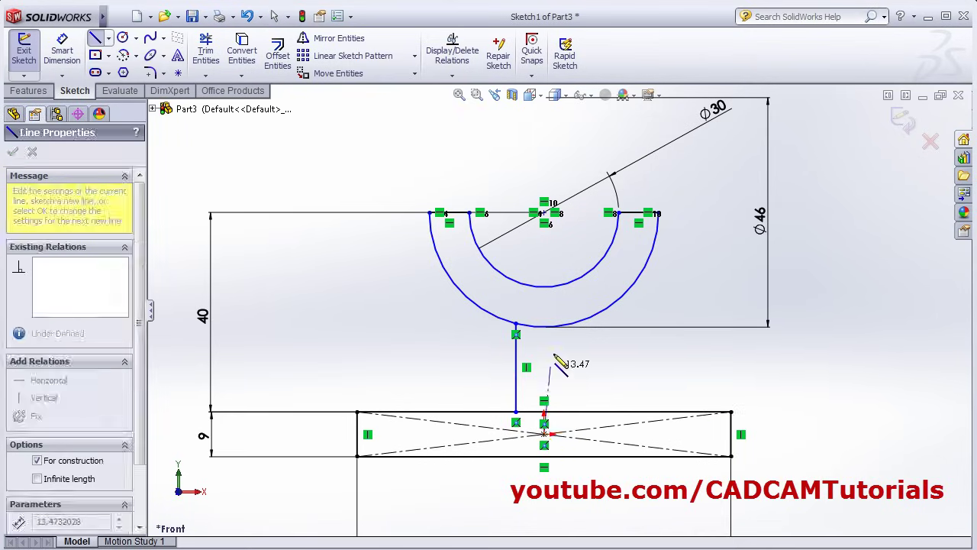
click(543, 237)
right_click(566, 238)
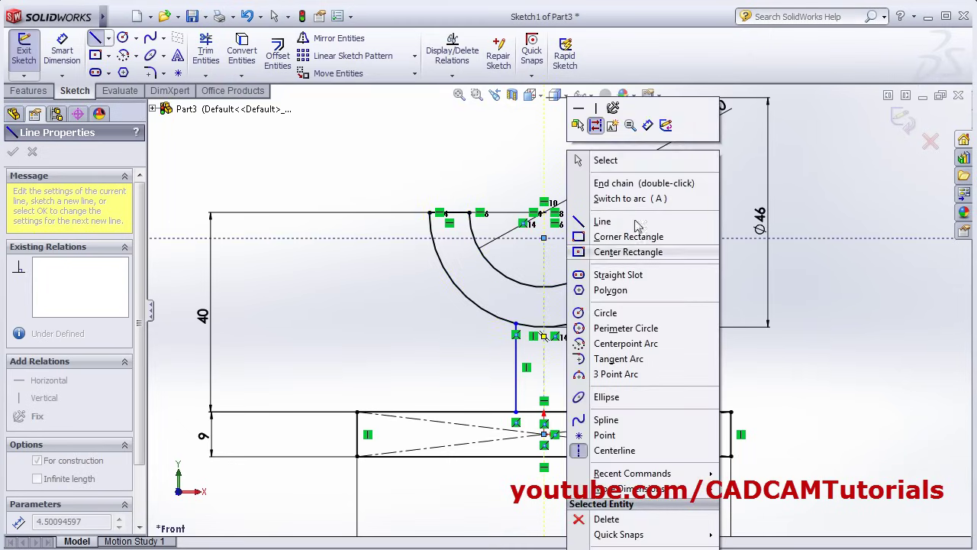
click(607, 161)
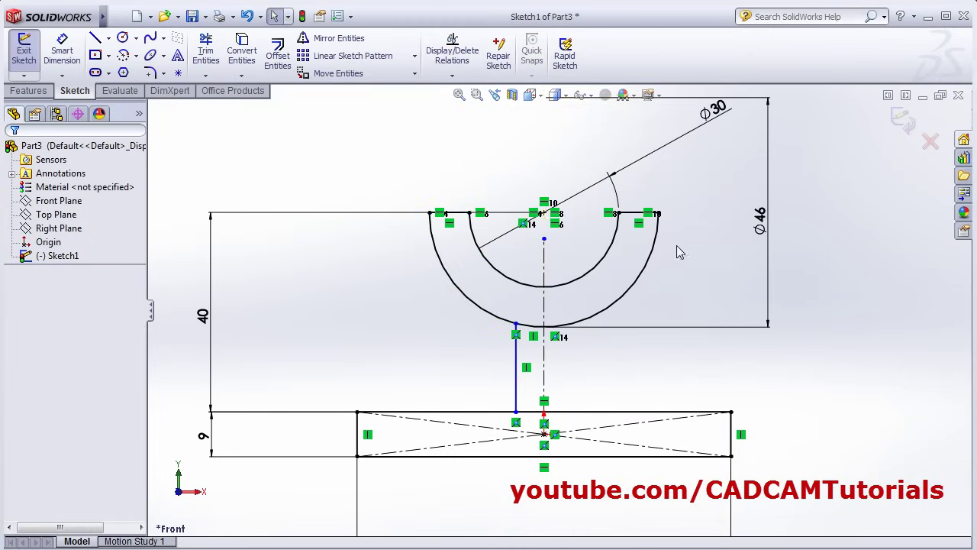
Mirror the vertical web line about the centerline, keeping the original
click(517, 382)
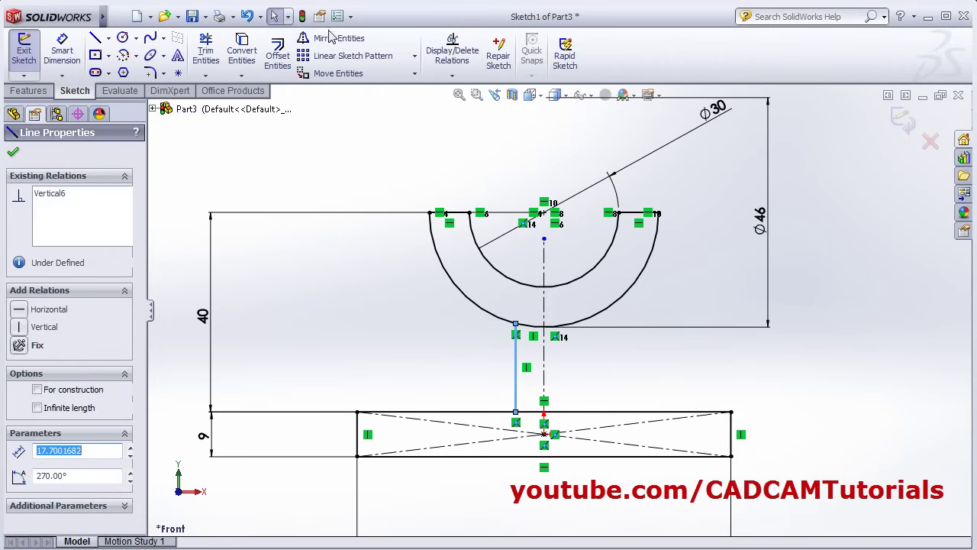
click(336, 38)
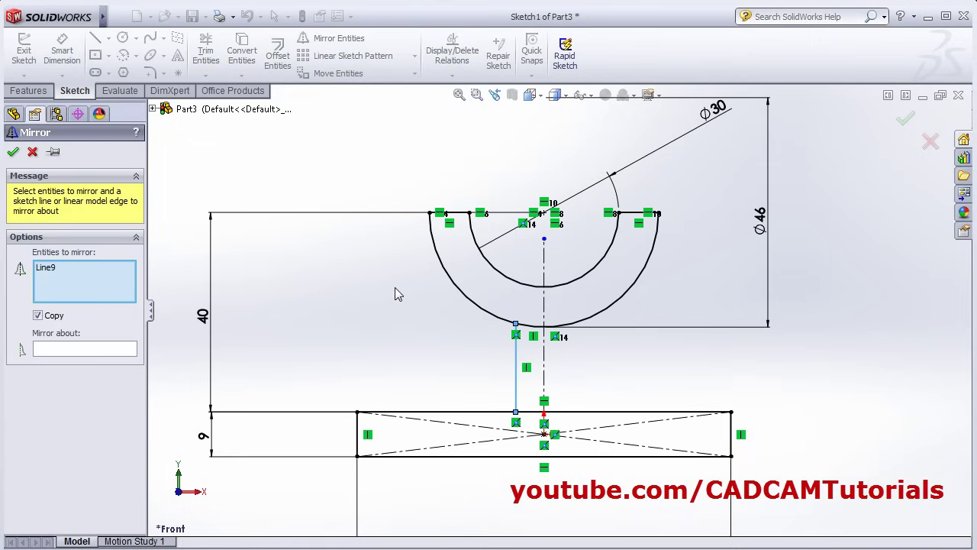
click(74, 352)
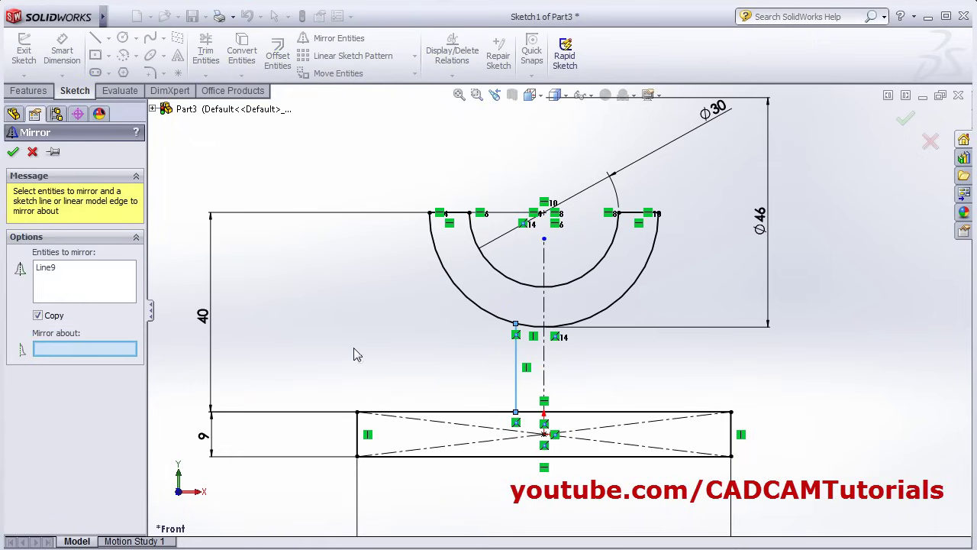
click(544, 365)
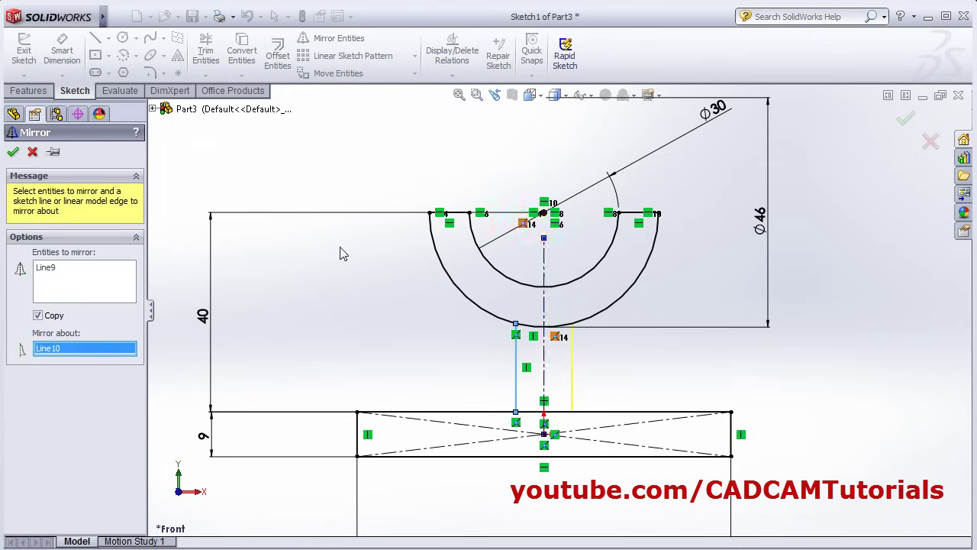
click(13, 152)
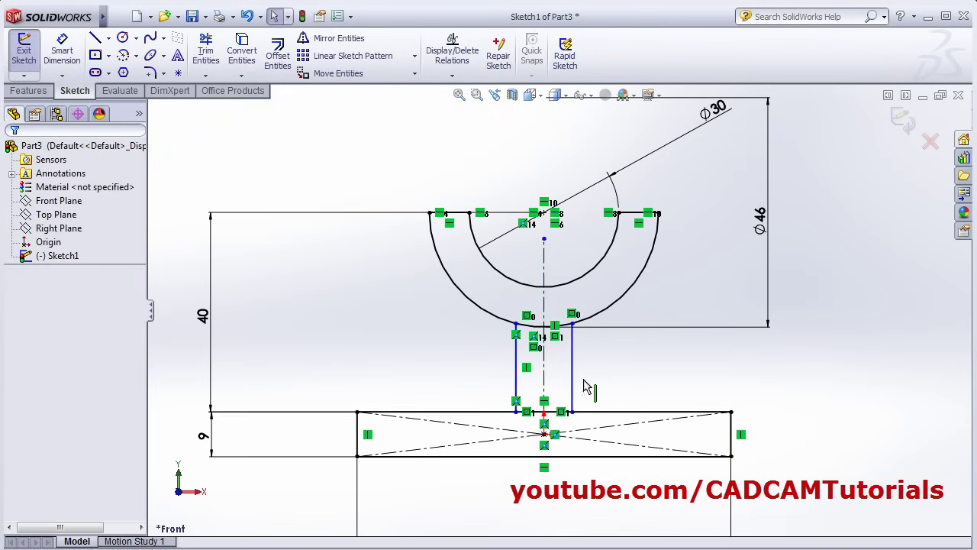
Dimension the distance from the centerline to the left web line to 4.5 mm
click(62, 54)
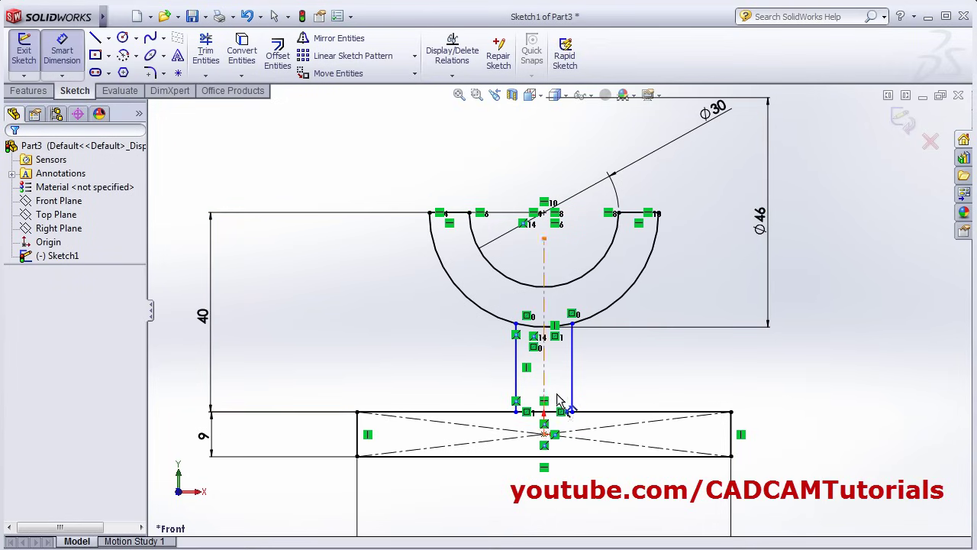
click(544, 380)
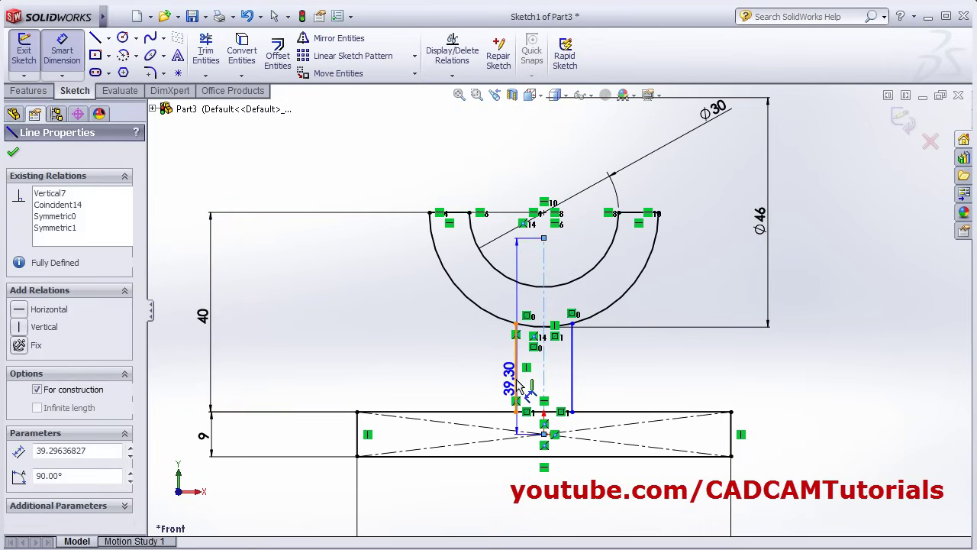
click(515, 367)
click(459, 374)
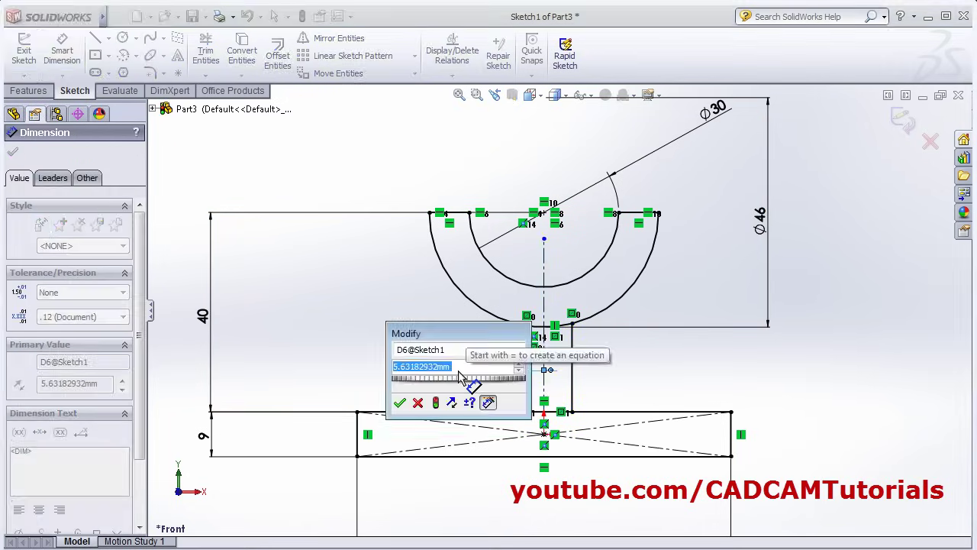
text(4.5)
key(Return)
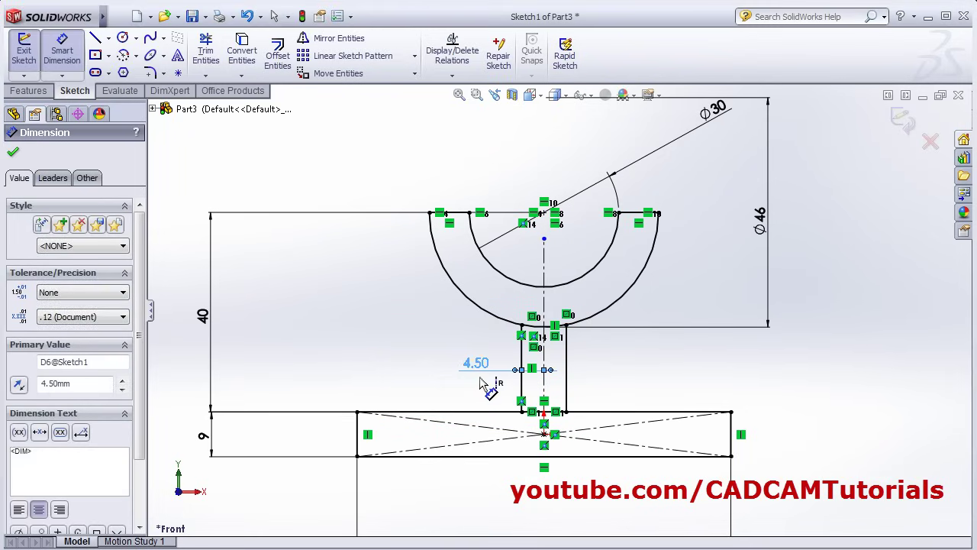
scroll(590, 362, down, 2)
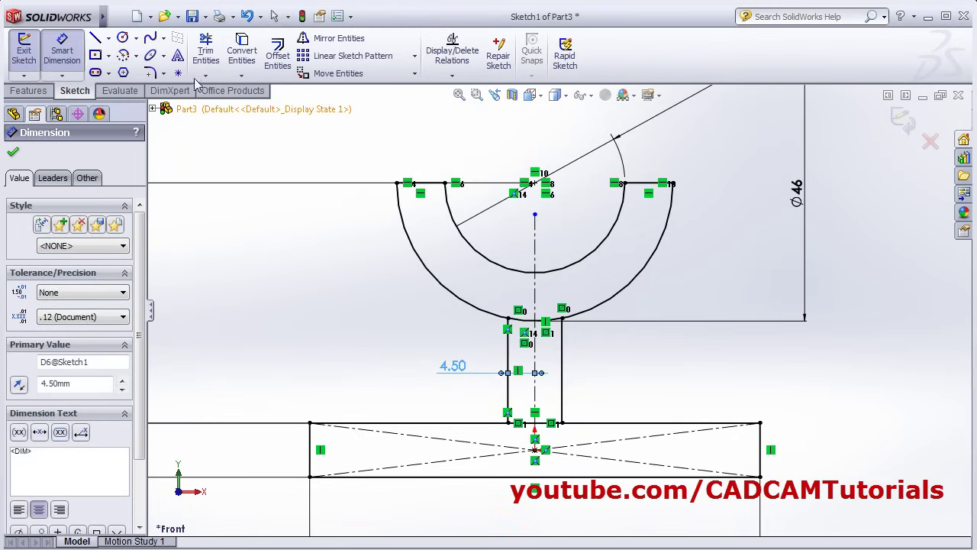
Trim away the outer arc and the base rectangle's upper edge between the two vertical web lines
click(206, 48)
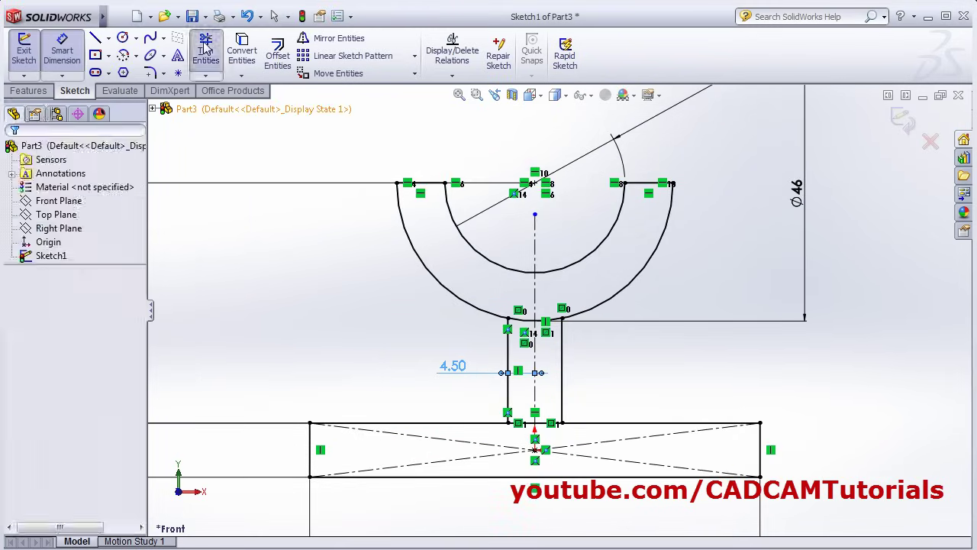
click(534, 320)
click(551, 320)
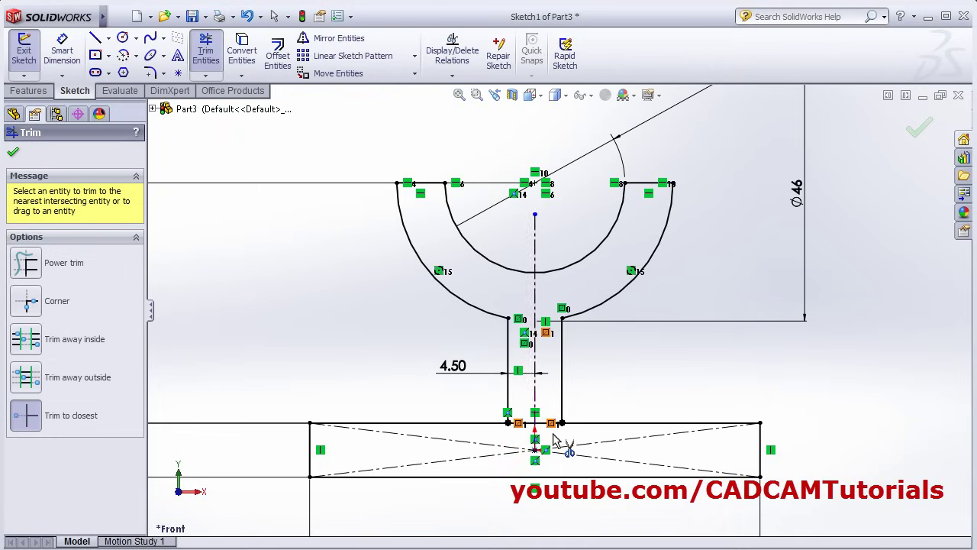
click(553, 424)
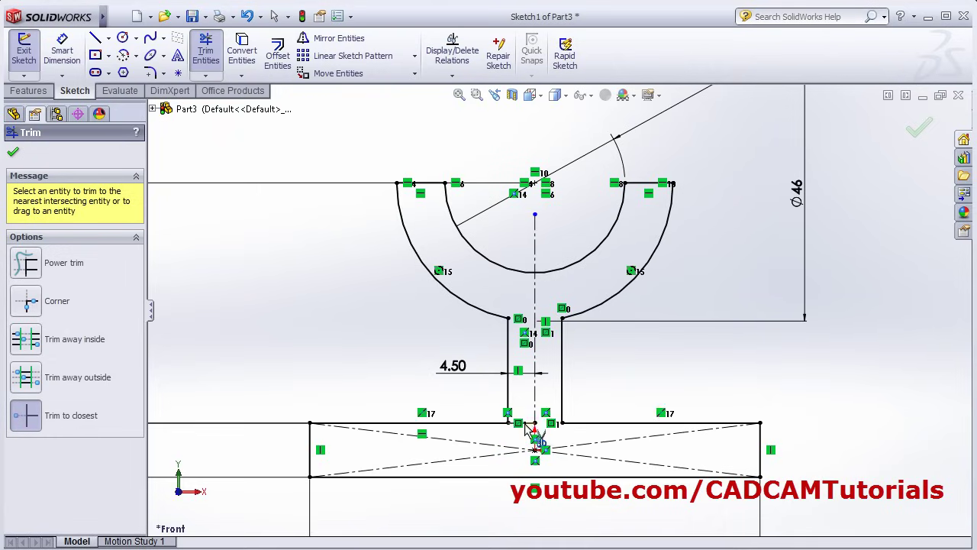
scroll(525, 428, down, 3)
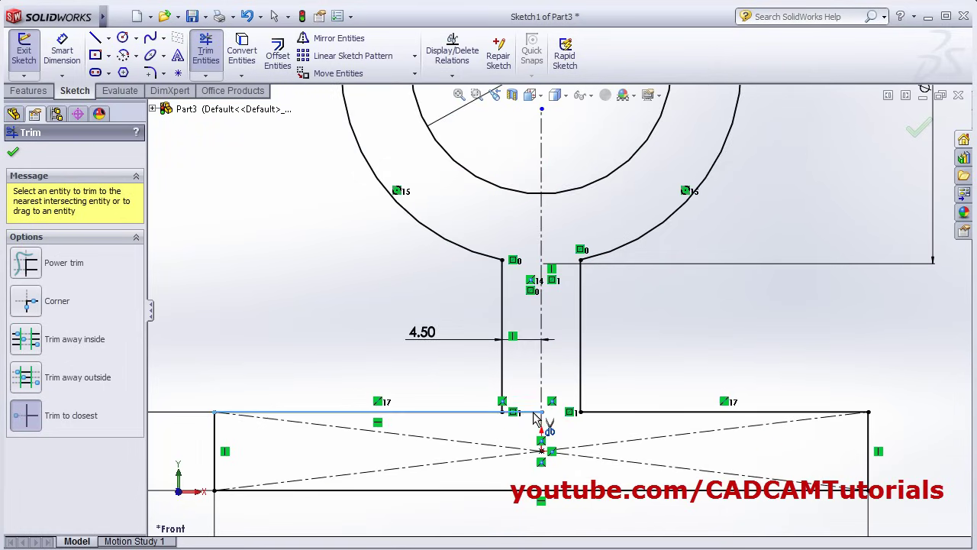
scroll(534, 425, up, 4)
scroll(636, 305, down, 1)
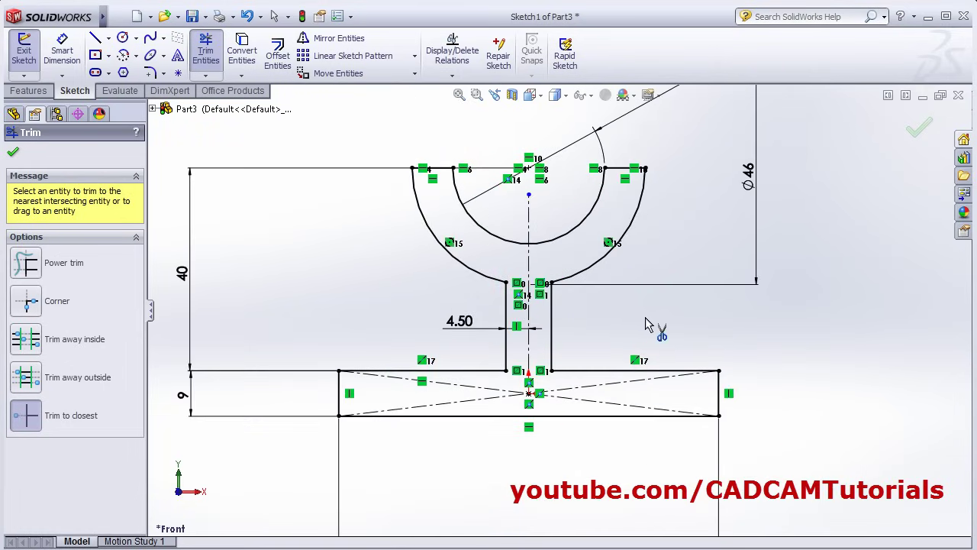
scroll(654, 328, up, 1)
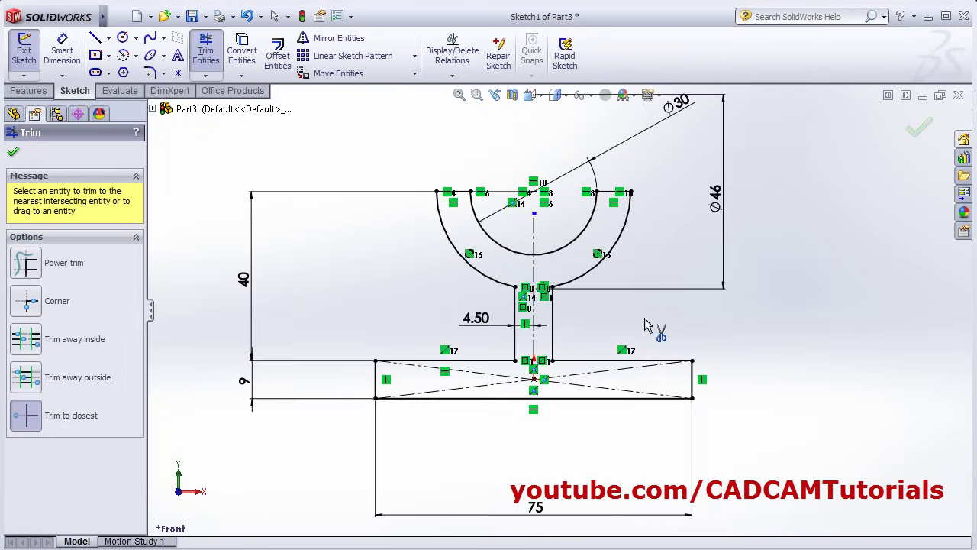
click(920, 133)
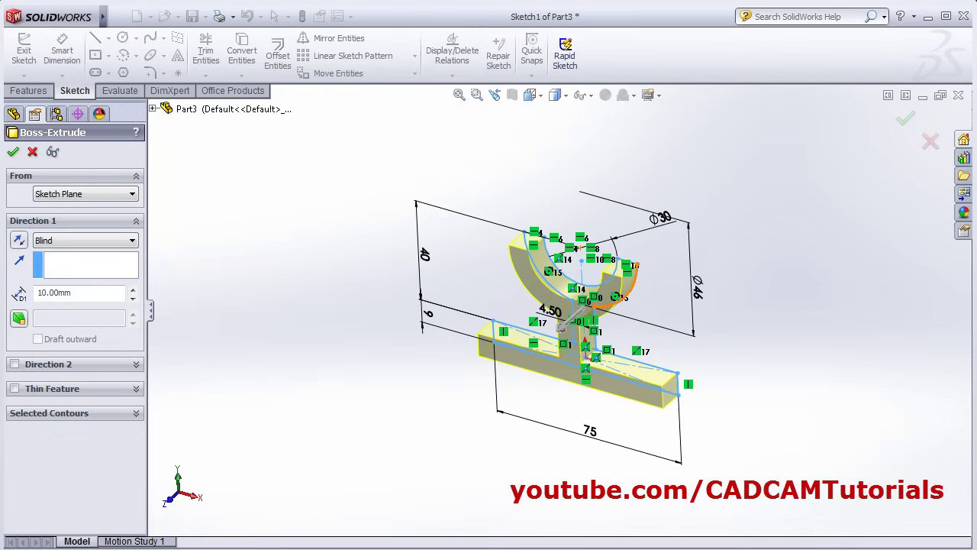
Extrude the front profile 52 mm with the Mid Plane end condition, checking the depth against the PDF drawing
key(alt+Tab)
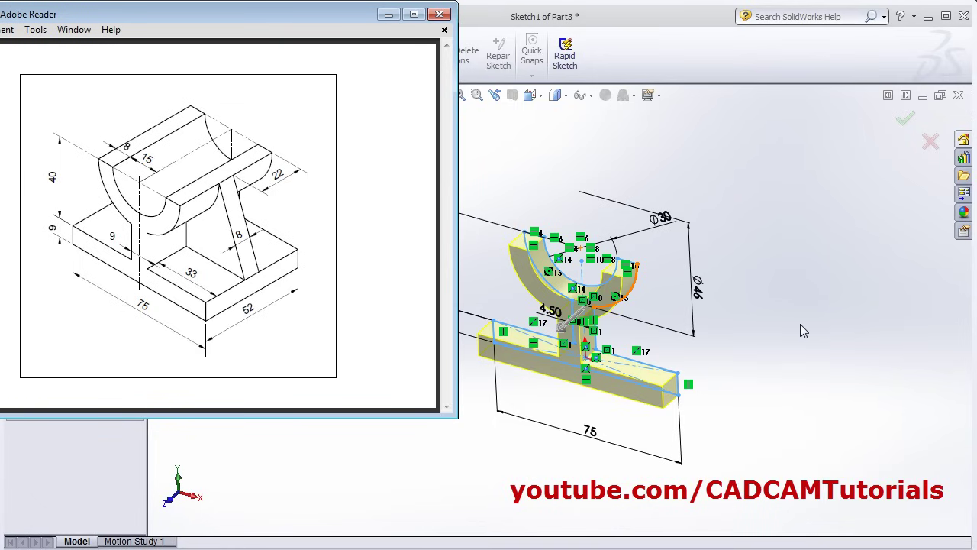
key(alt+Tab)
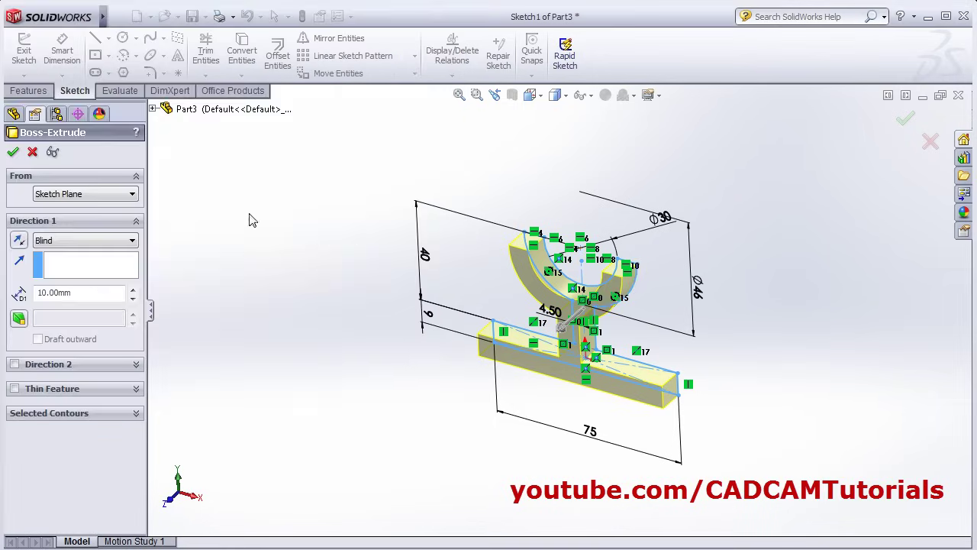
click(82, 242)
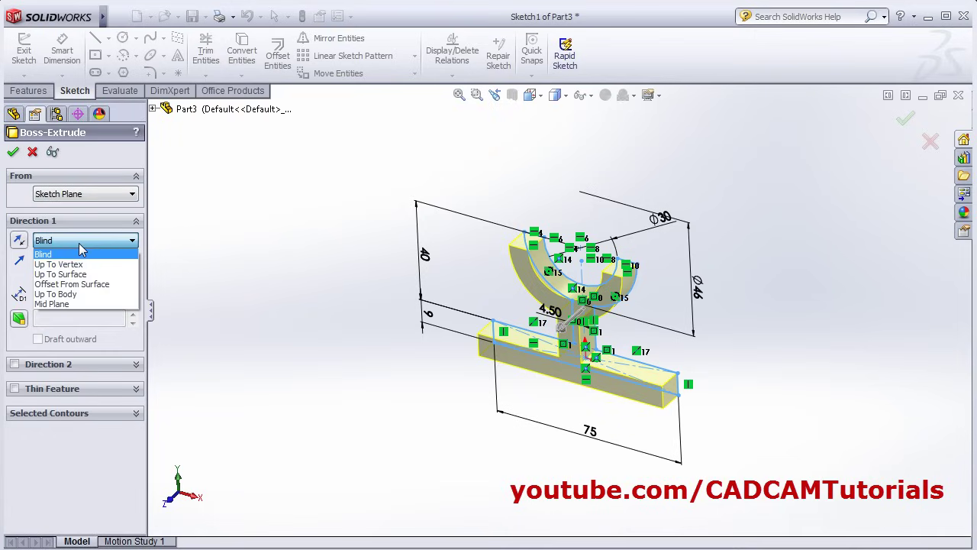
click(65, 304)
key(alt+Tab)
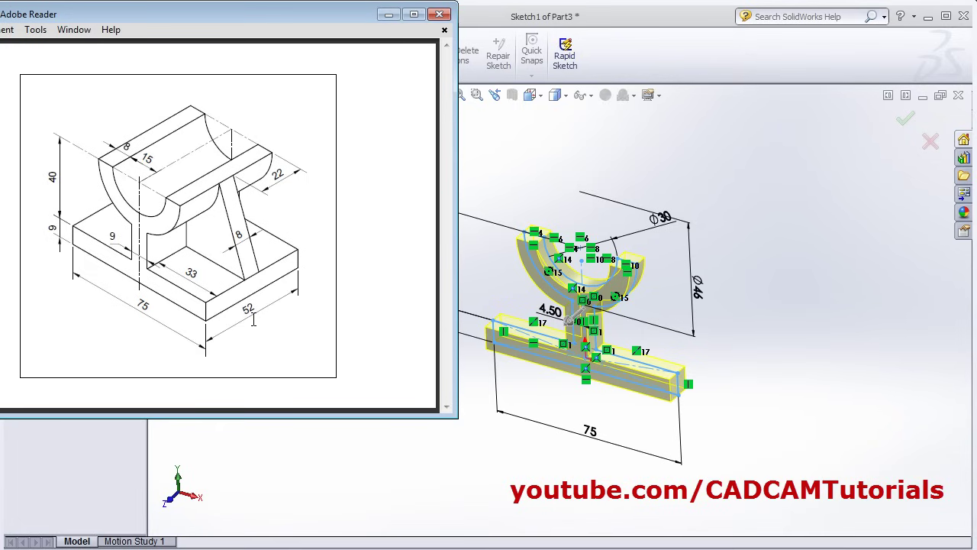
key(alt+Tab)
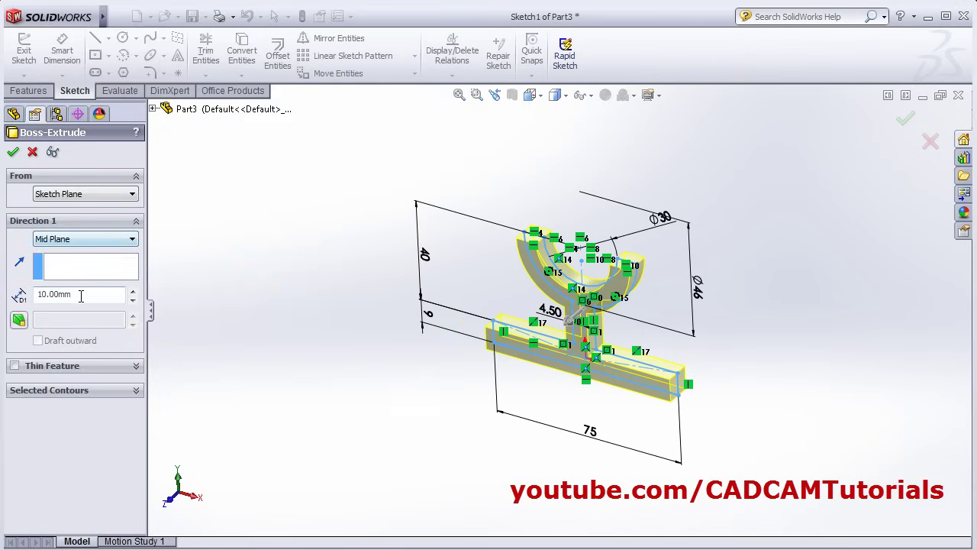
drag(81, 296, 15, 288)
text(52)
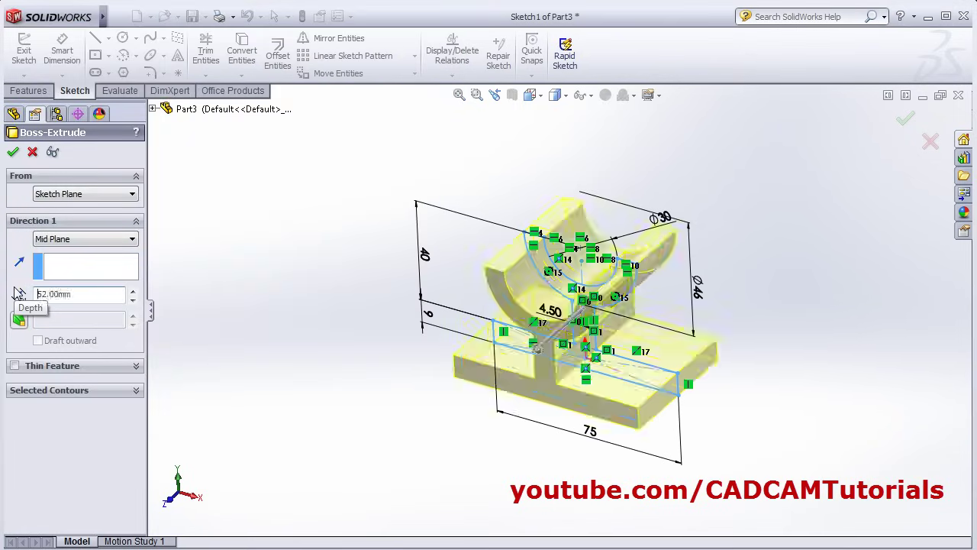
middle_drag(846, 408, 712, 383)
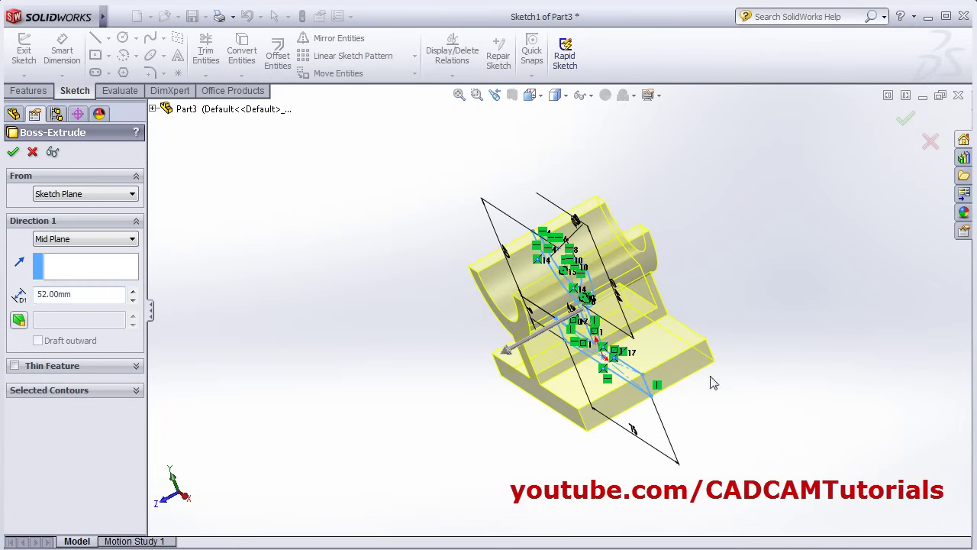
key(alt+Tab)
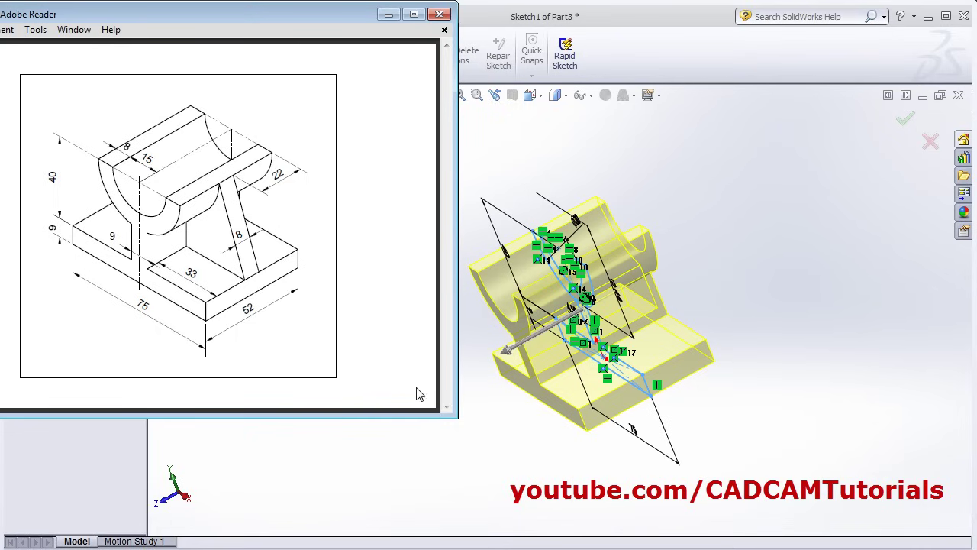
click(479, 458)
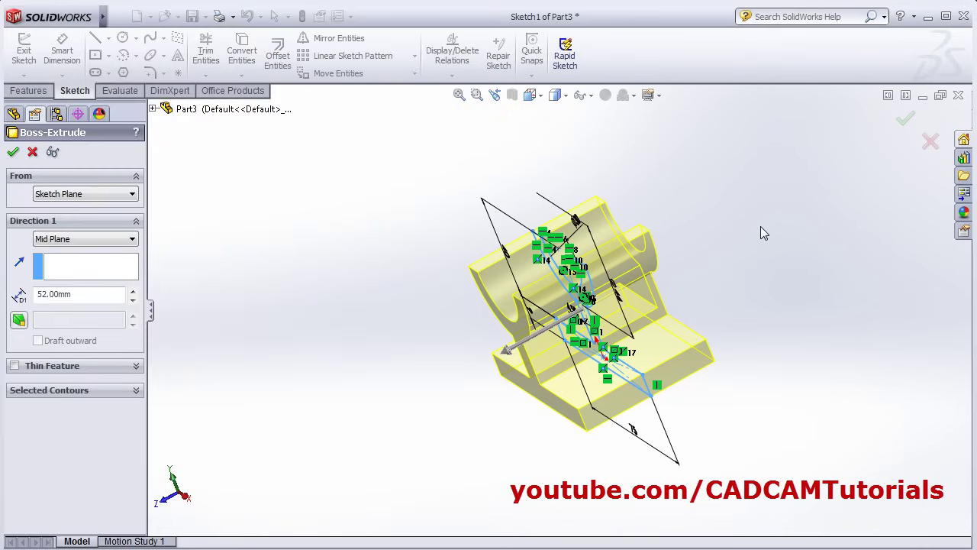
click(906, 120)
Start a Rib feature with a new sketch on the Front Plane and view it normal to the plane
middle_drag(710, 279, 693, 257)
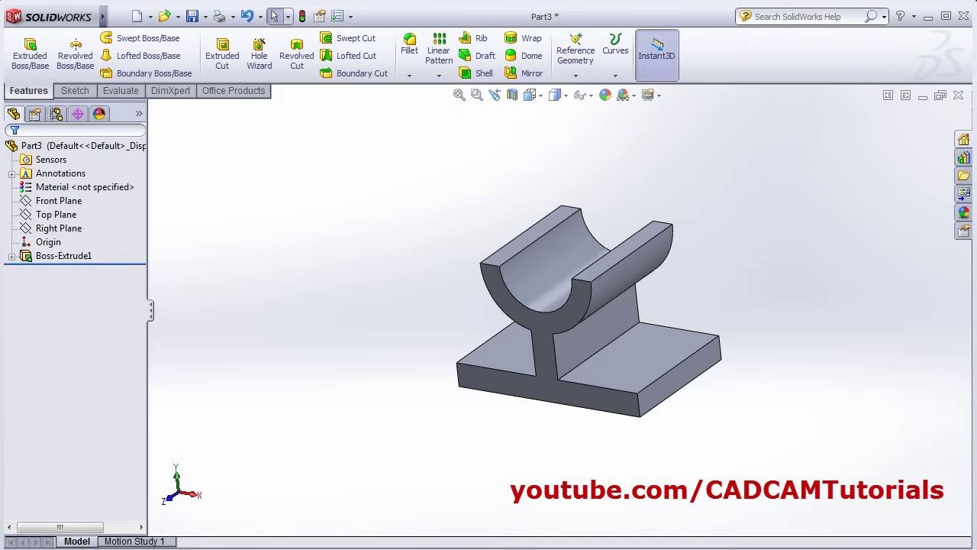
key(alt+Tab)
click(592, 162)
click(477, 37)
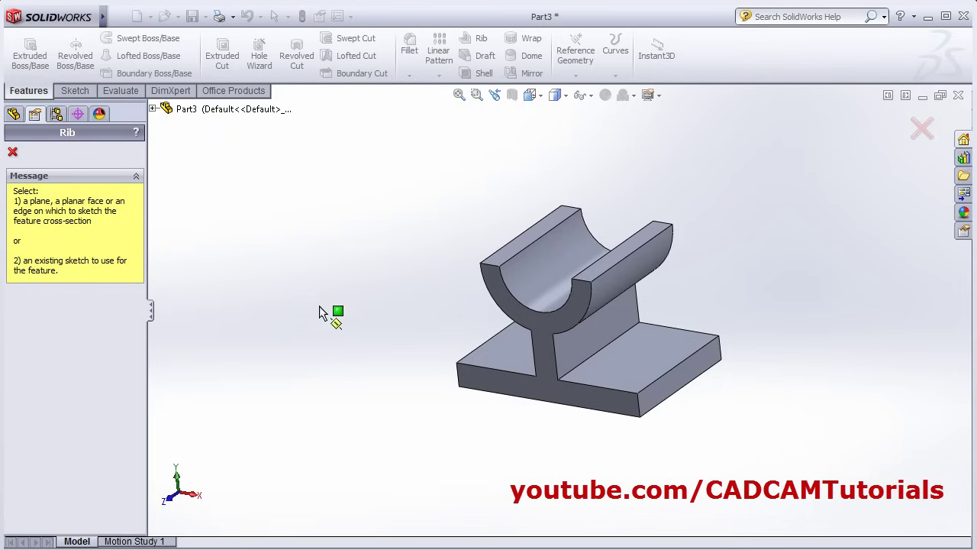
click(152, 109)
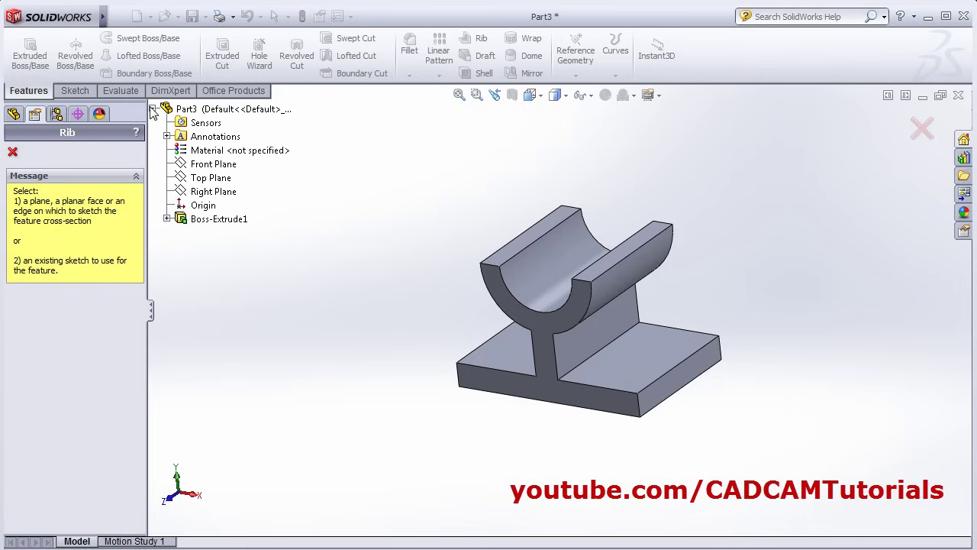
click(204, 166)
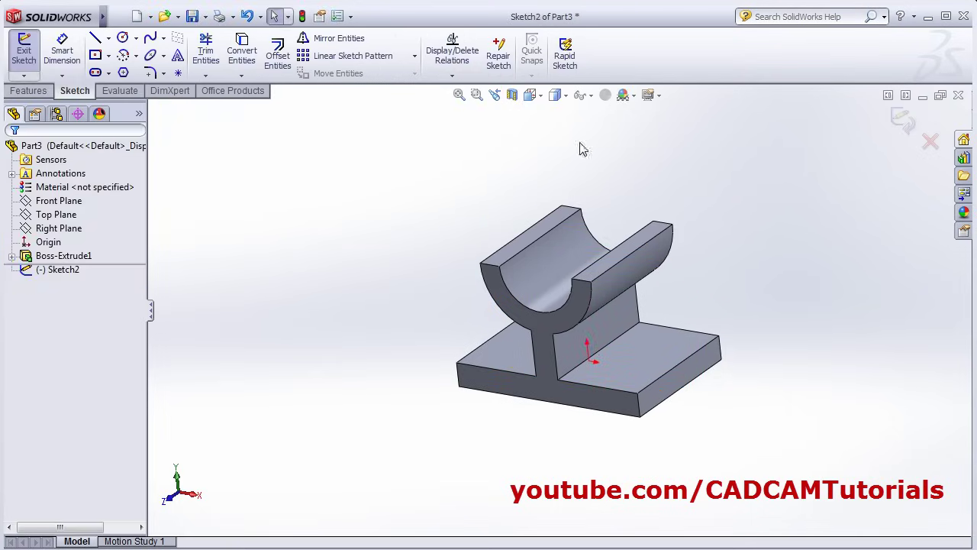
click(540, 97)
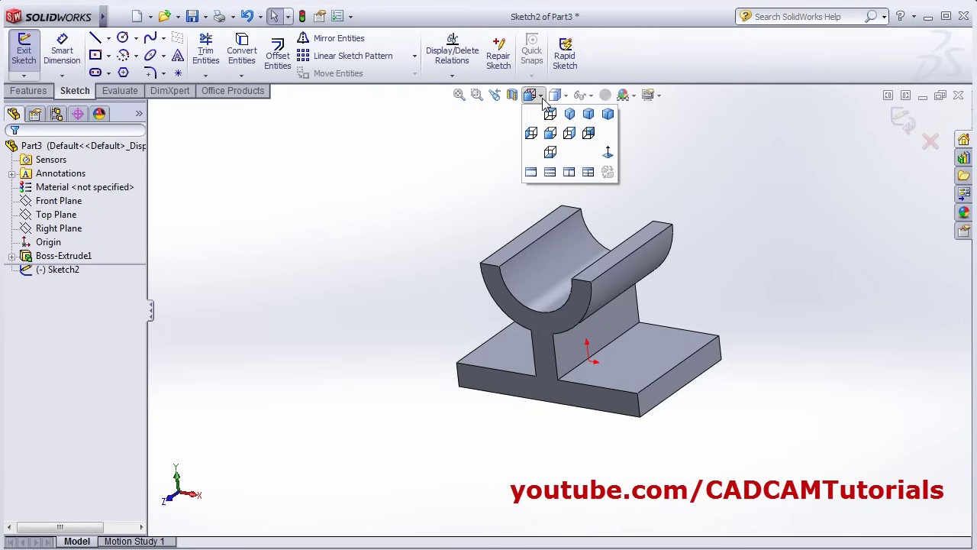
click(608, 155)
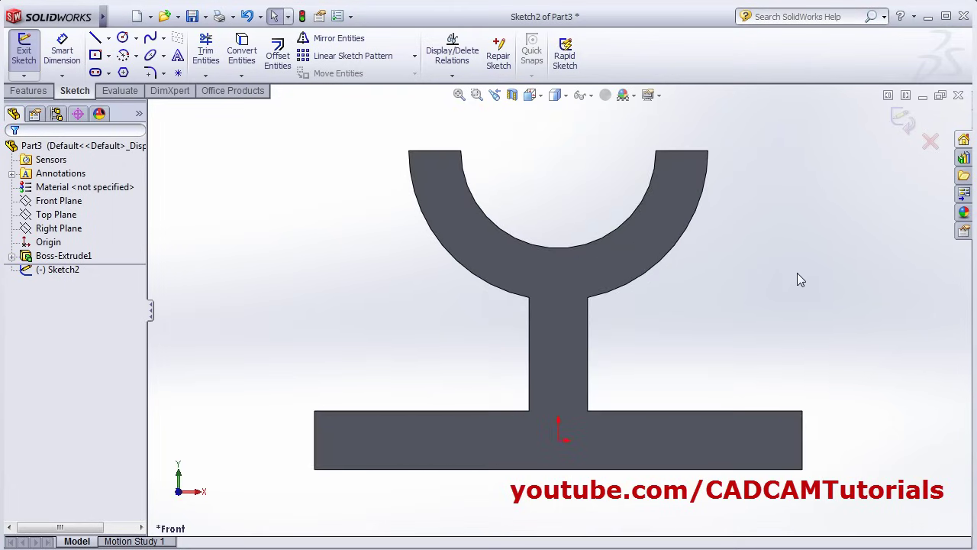
Sketch a slanted line from the half-ring's outer upper-right corner to the base's upper-right corner
click(97, 39)
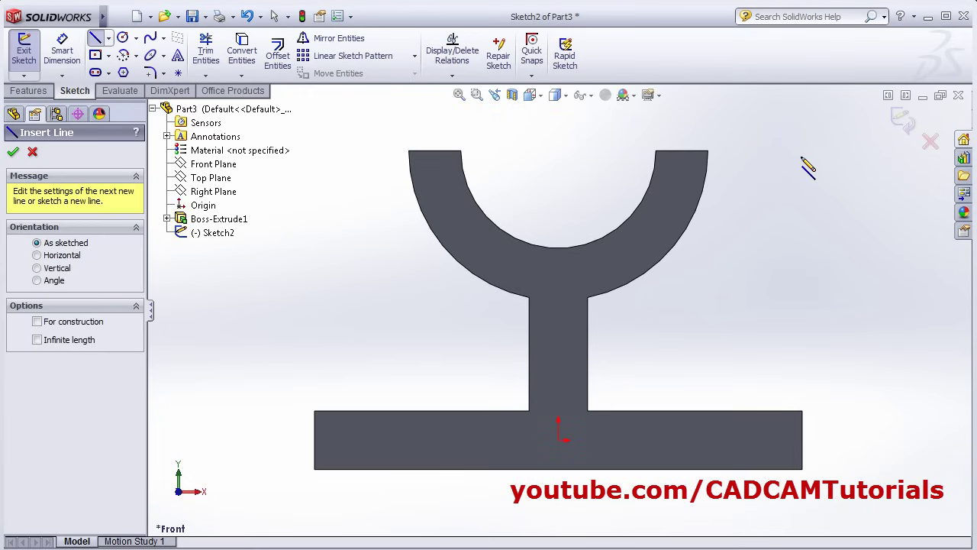
click(708, 150)
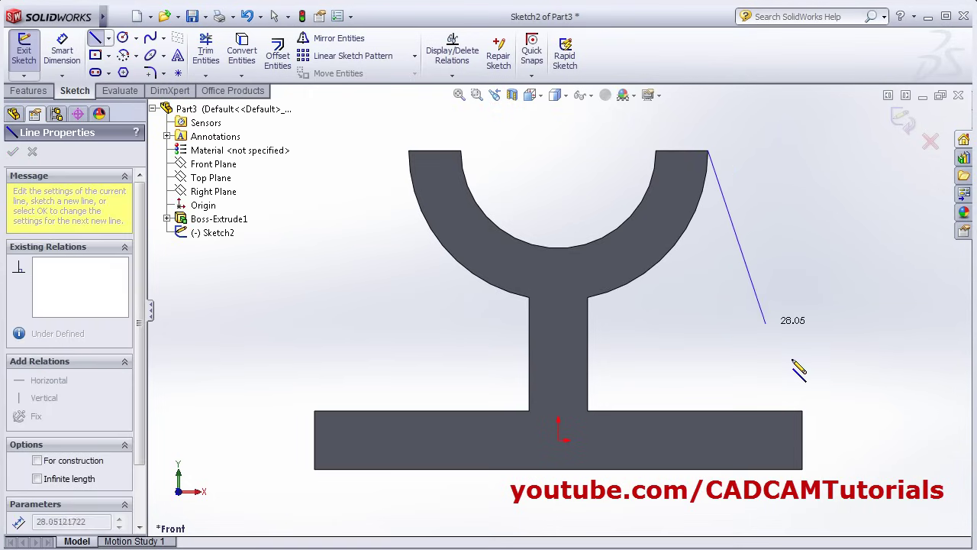
click(802, 412)
right_click(825, 273)
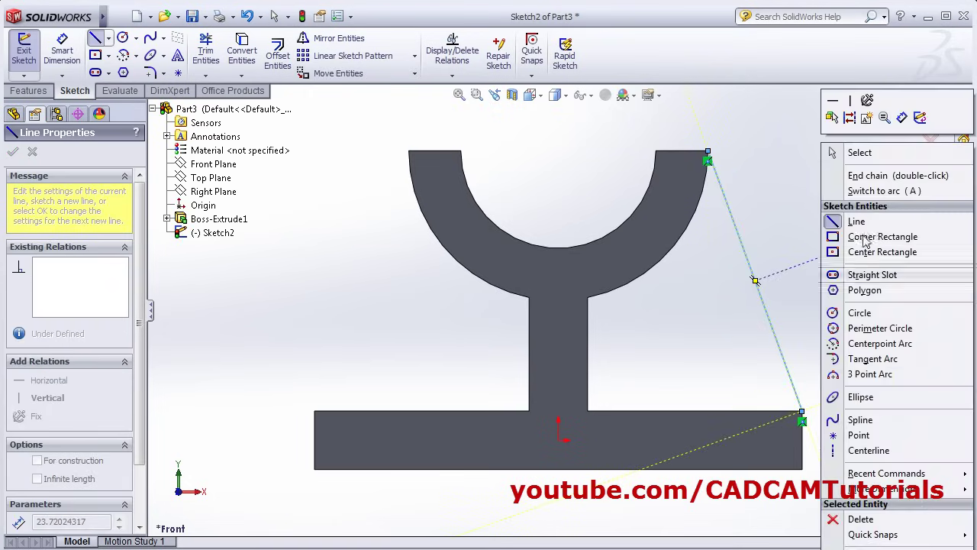
click(844, 156)
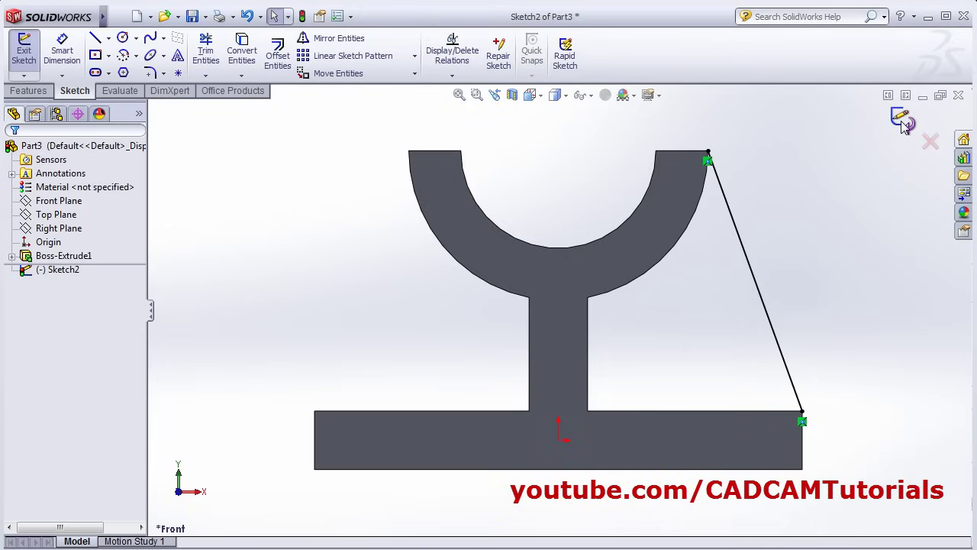
Create the rib from the slanted line with a thickness of 8 mm, as given in the PDF drawing
key(r)
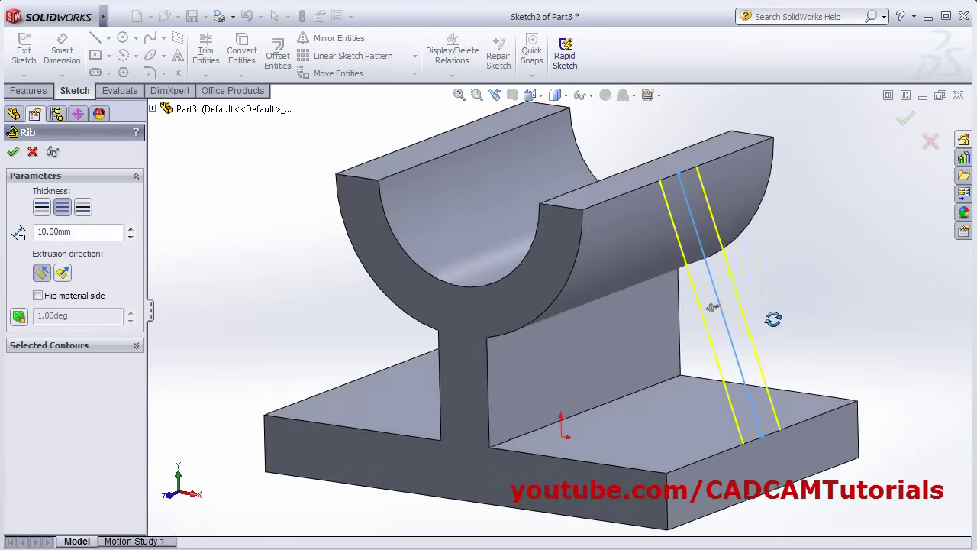
key(alt+Tab)
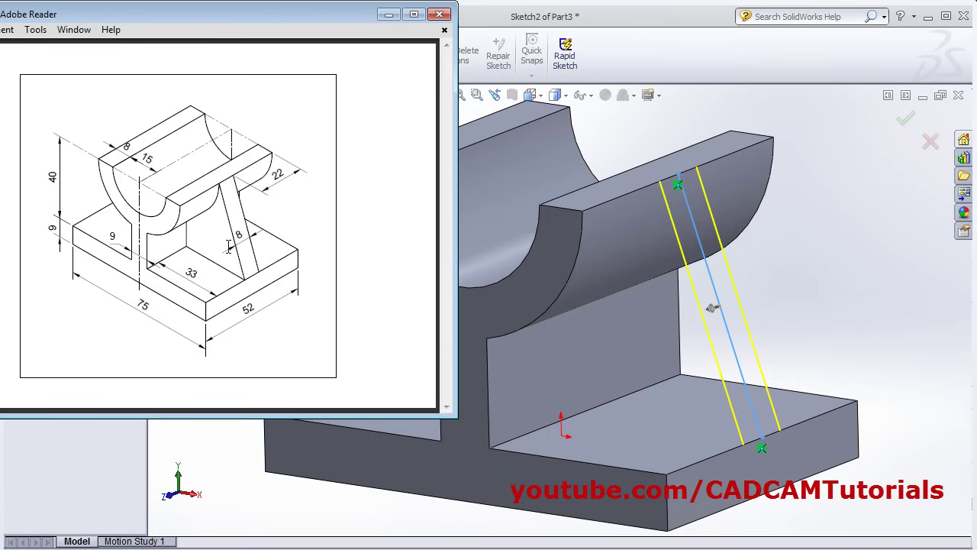
key(alt+Tab)
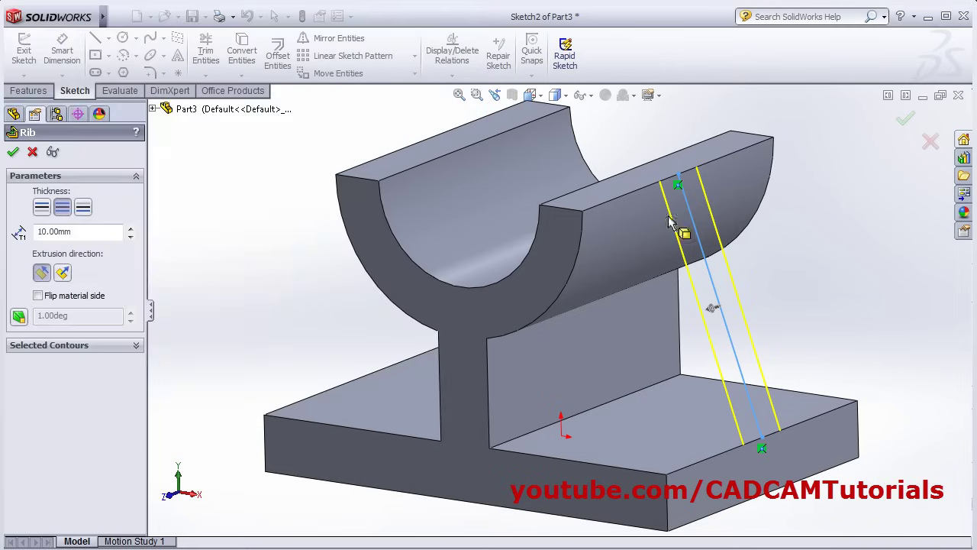
double_click(87, 235)
text(8)
key(Return)
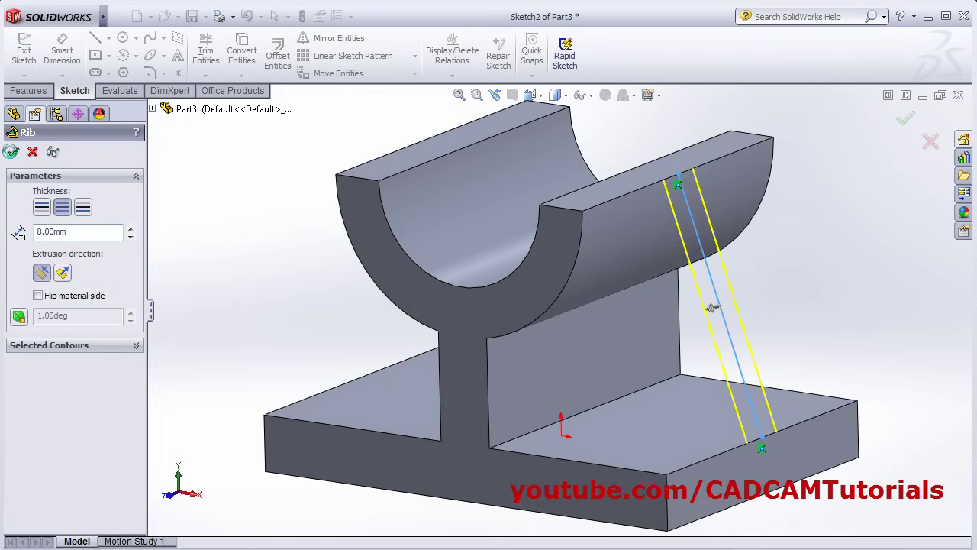
click(13, 151)
Mirror the side rib about the Right Plane and display the finished part in trimetric view
middle_drag(339, 283, 382, 290)
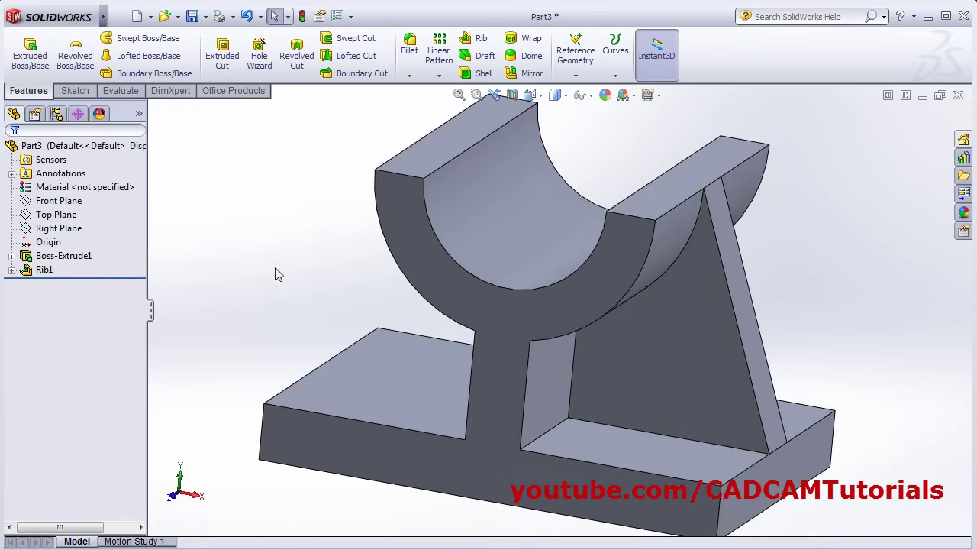
middle_drag(277, 273, 275, 251)
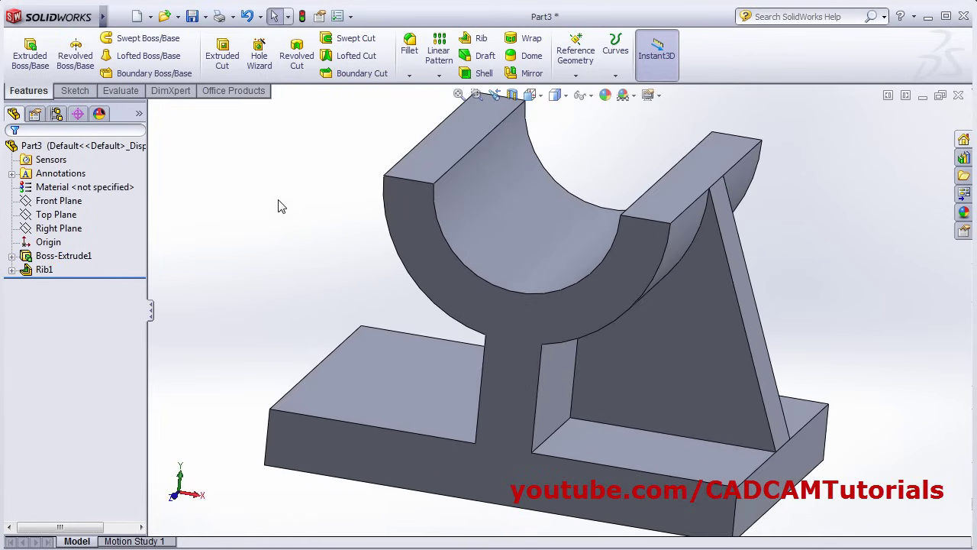
click(522, 74)
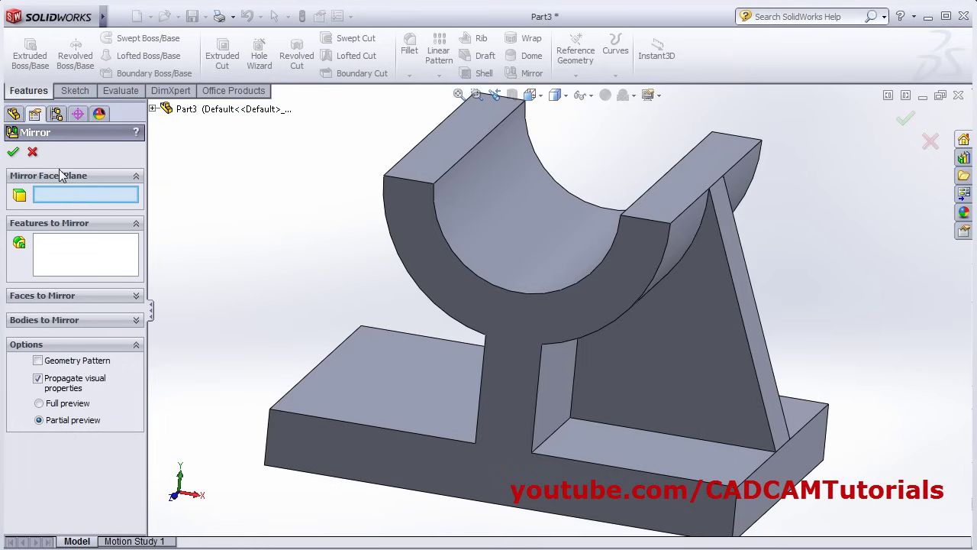
click(152, 109)
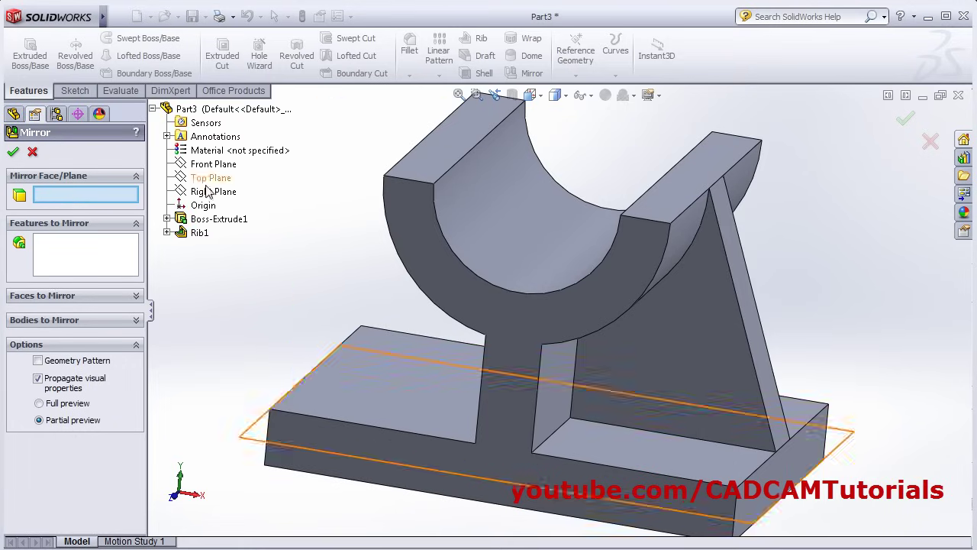
click(206, 194)
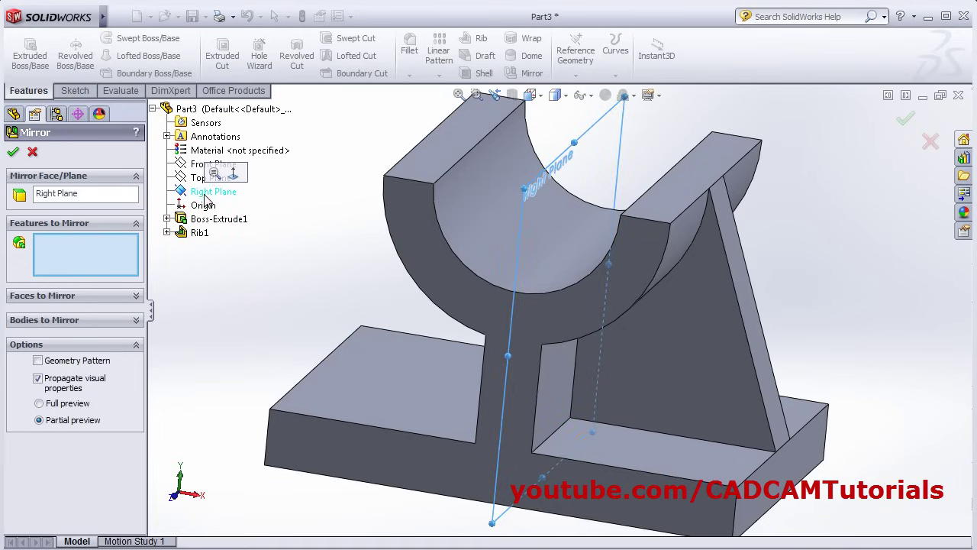
click(711, 372)
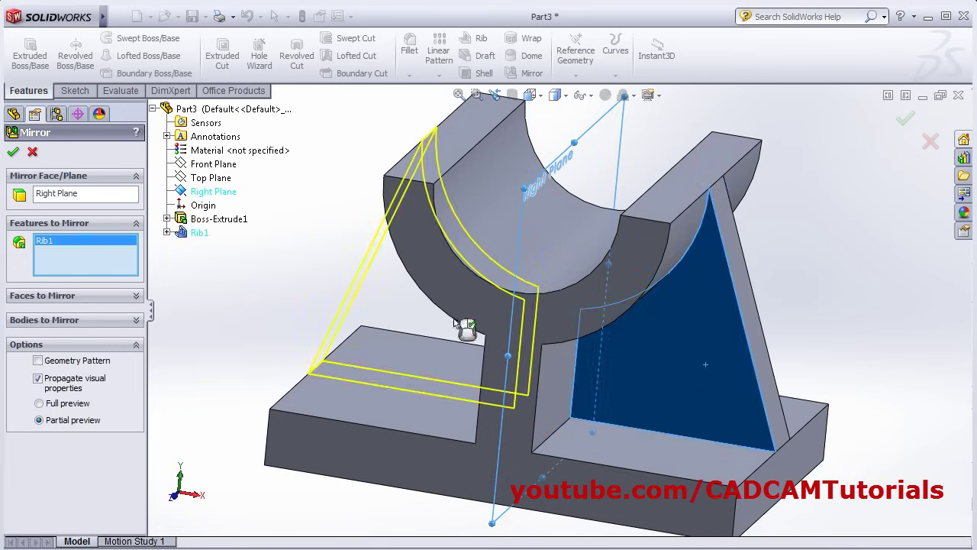
click(14, 153)
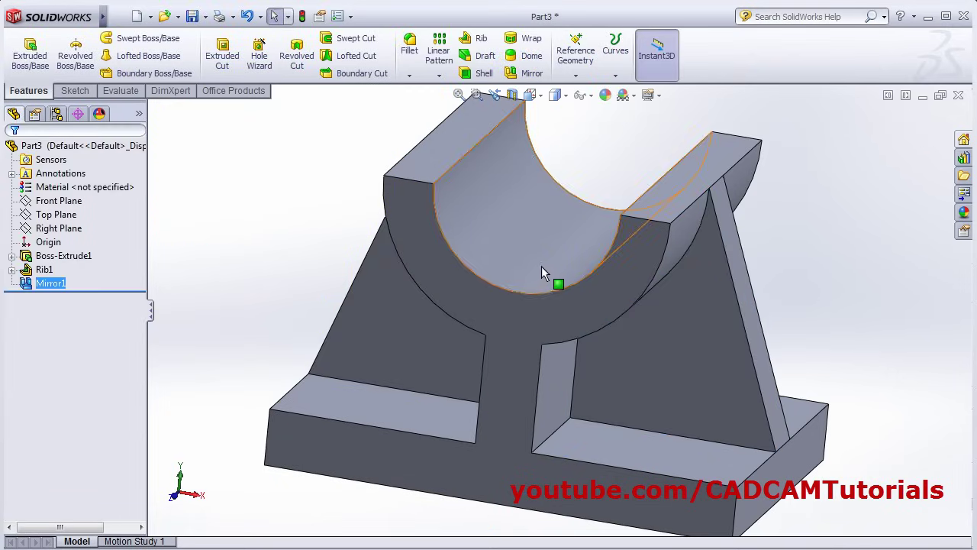
click(540, 96)
click(589, 115)
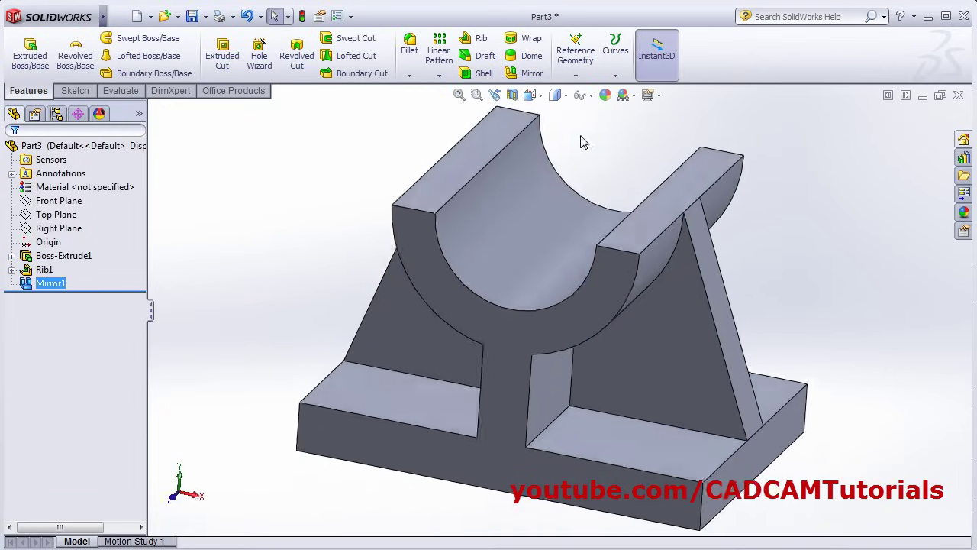
click(839, 445)
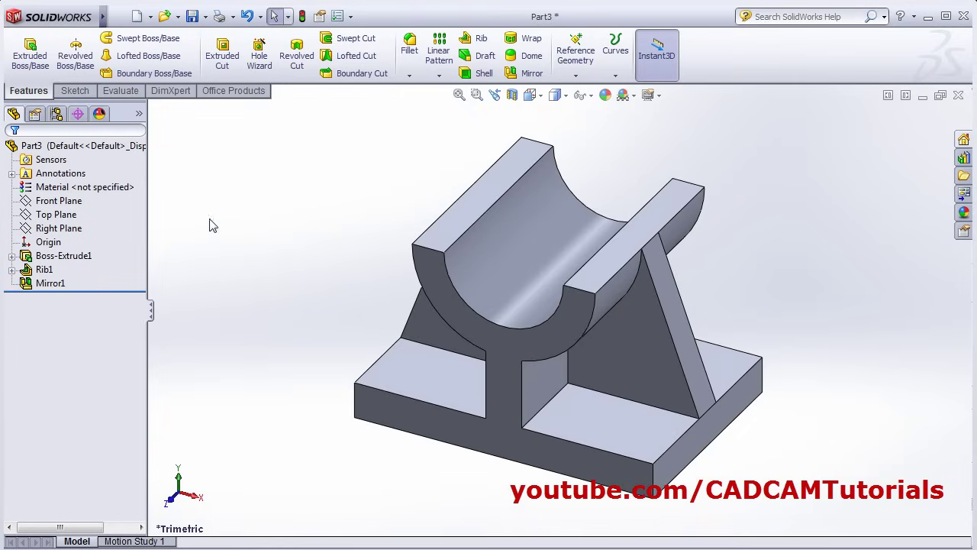
Create a new part document and look over the dimensions in the second rib exercise's PDF drawing
click(137, 16)
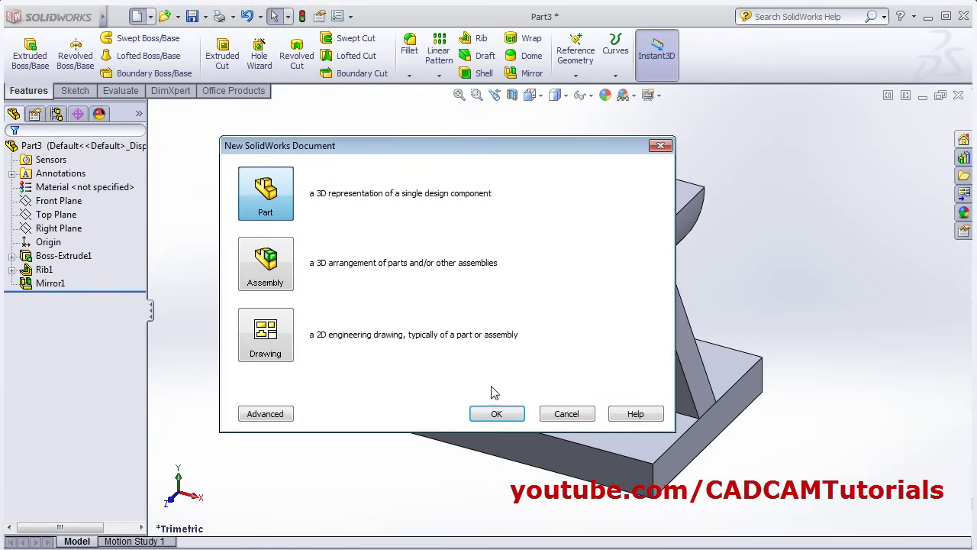
click(494, 413)
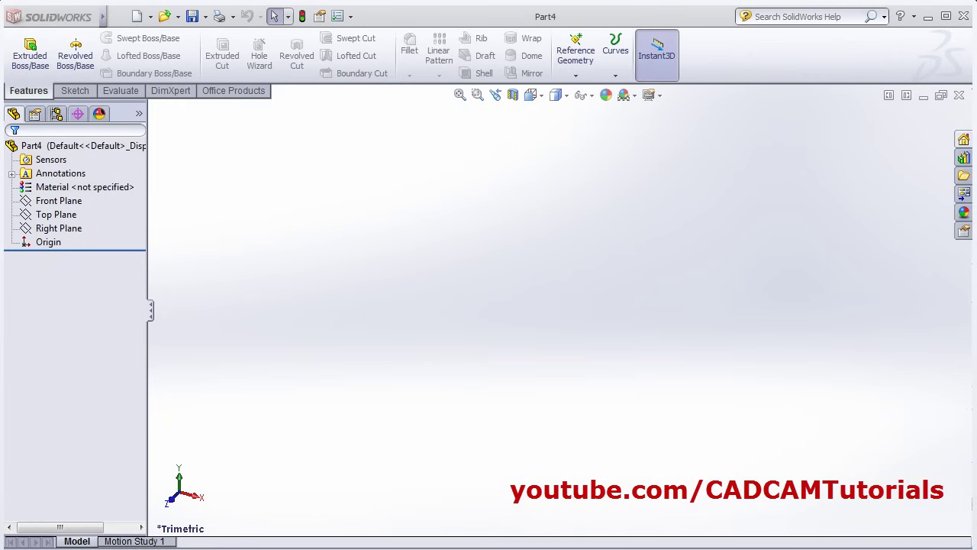
key(alt+Tab)
key(alt+Tab)
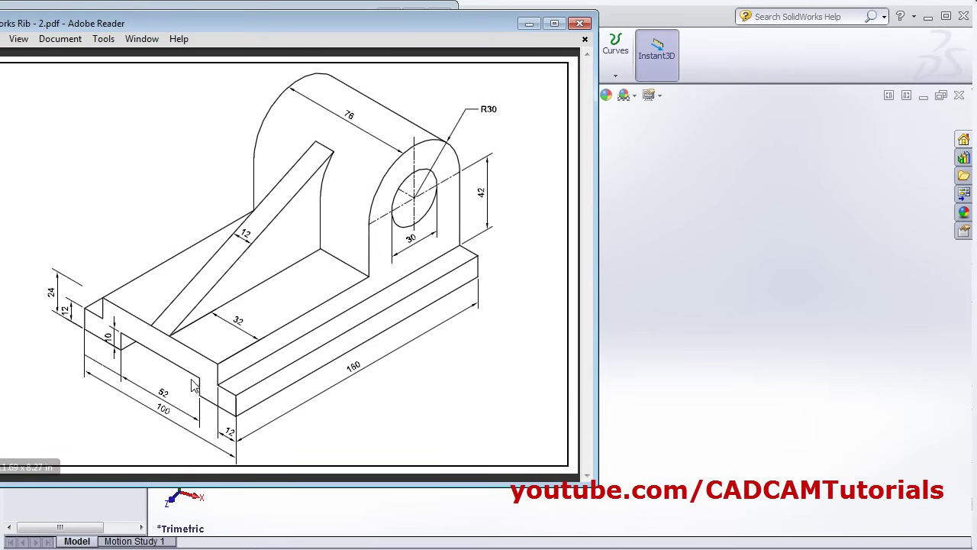
click(732, 335)
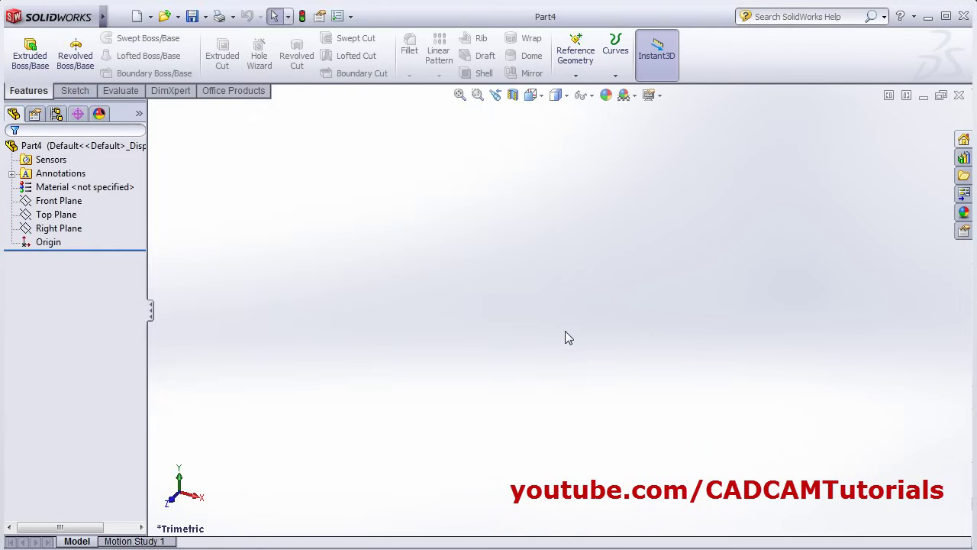
Start an Extruded Boss/Base on the Front Plane and sketch a center rectangle about 204 by 61 mm centred on the origin
click(34, 59)
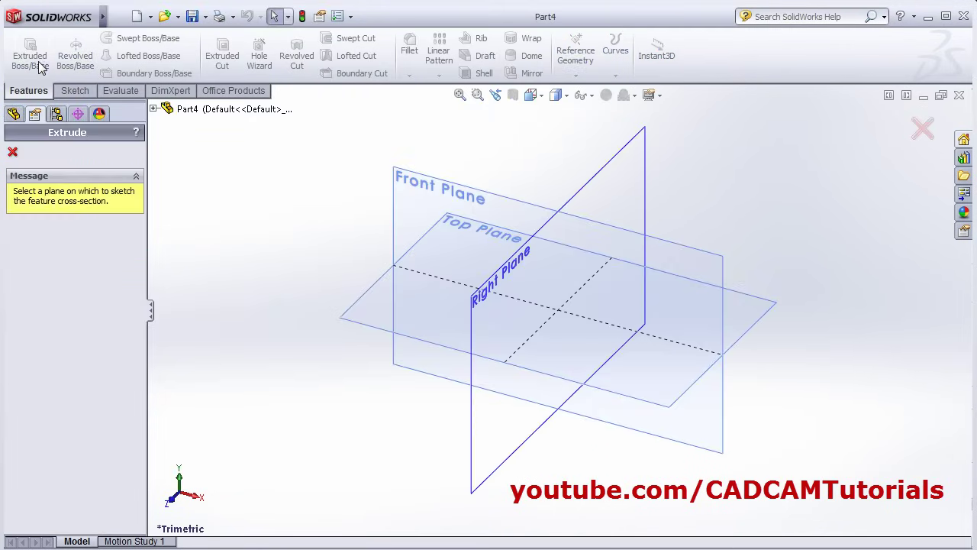
click(435, 184)
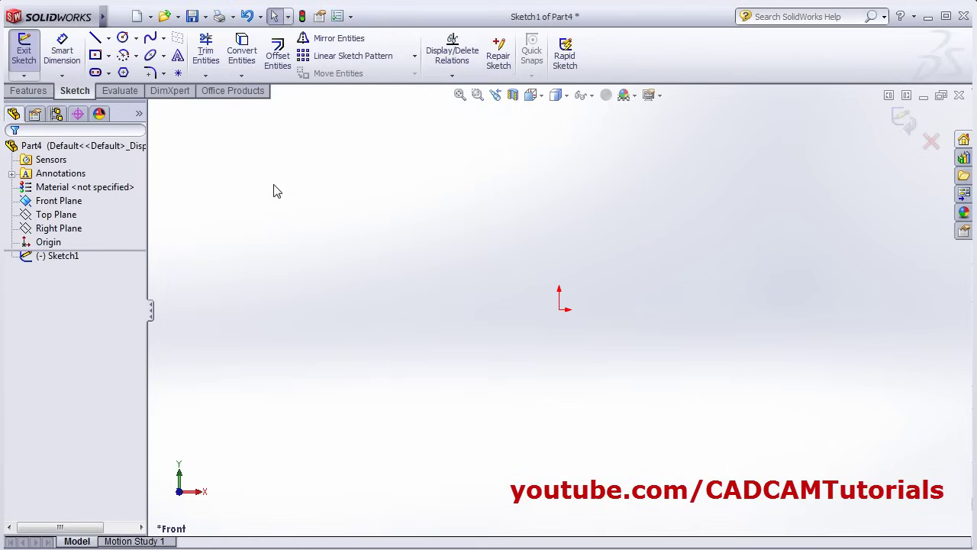
click(95, 56)
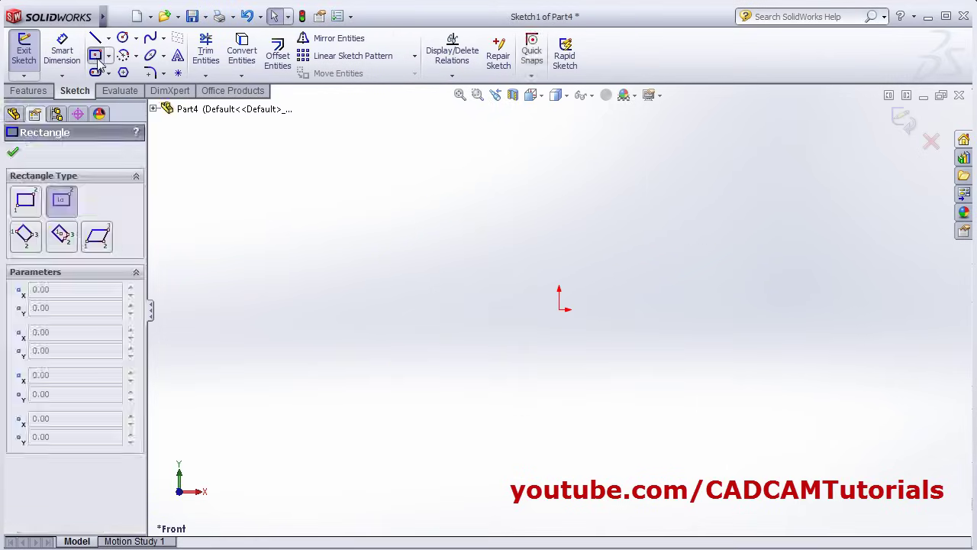
click(559, 309)
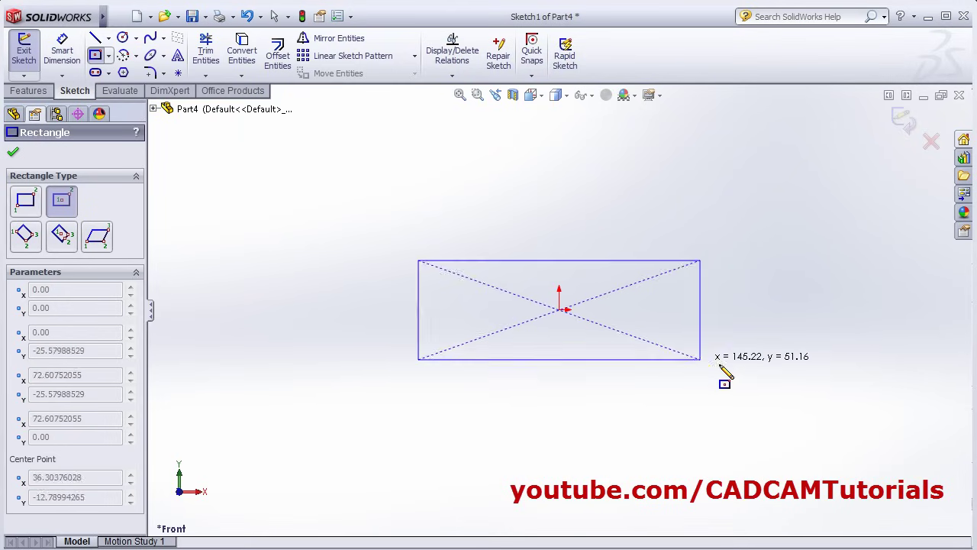
click(758, 370)
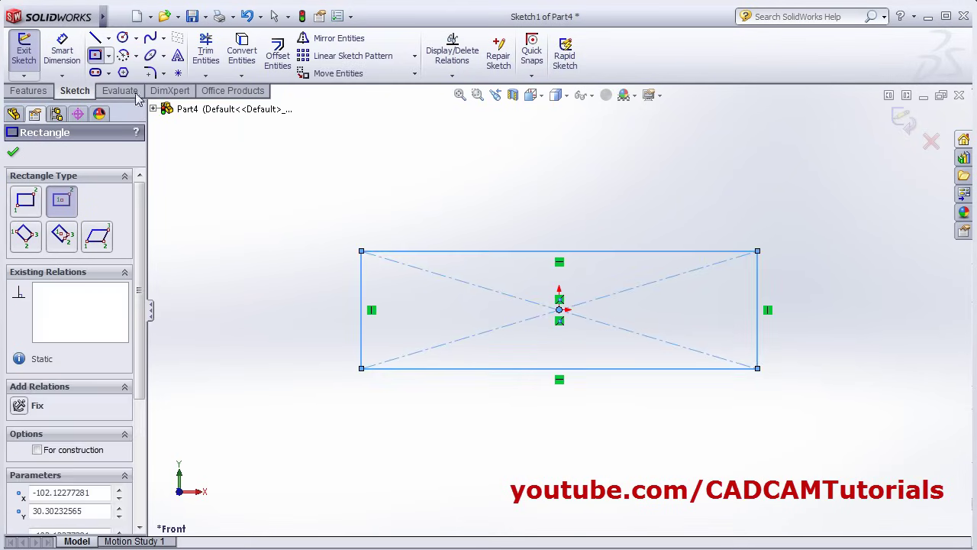
Dimension the rectangle to 100 mm wide and 24 mm high
click(61, 55)
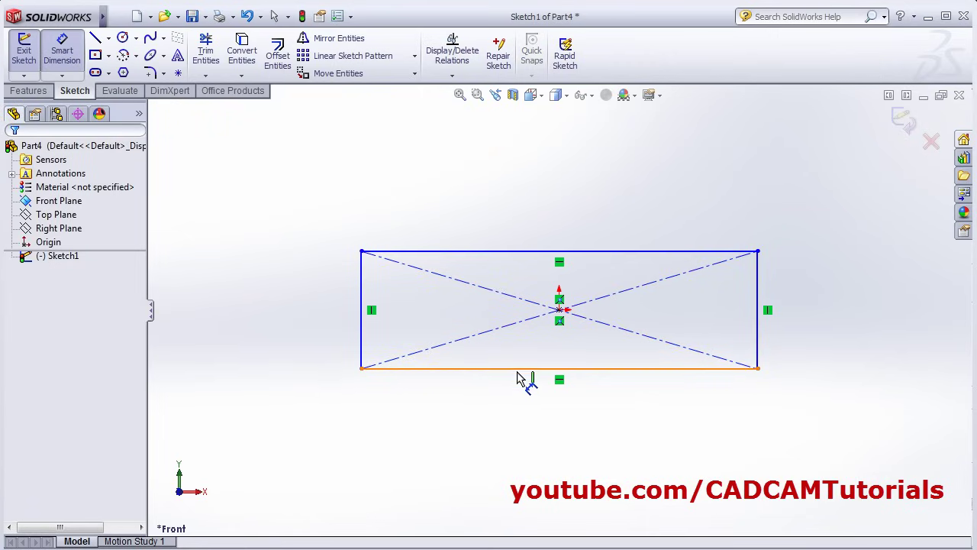
click(524, 369)
click(540, 439)
text(1)
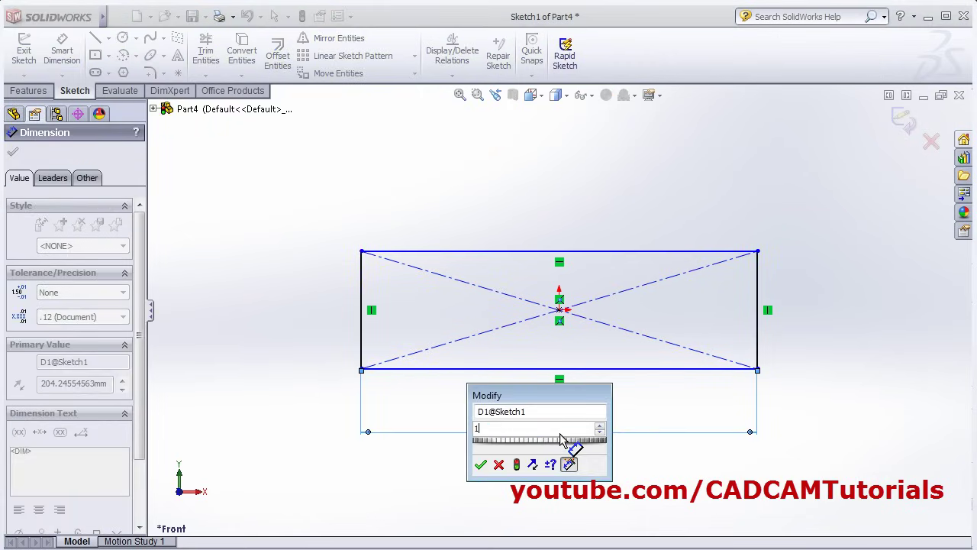
text(00)
key(Return)
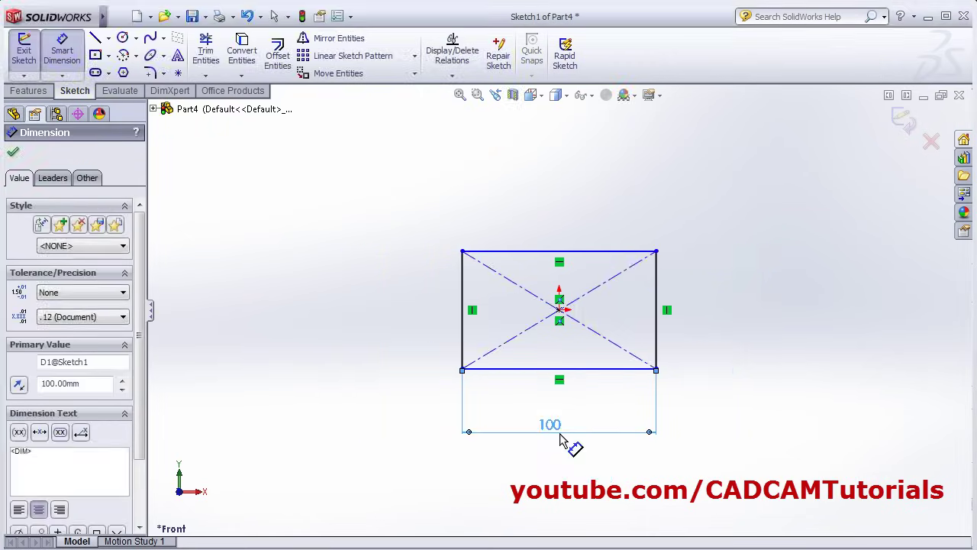
click(462, 327)
click(403, 317)
text(24)
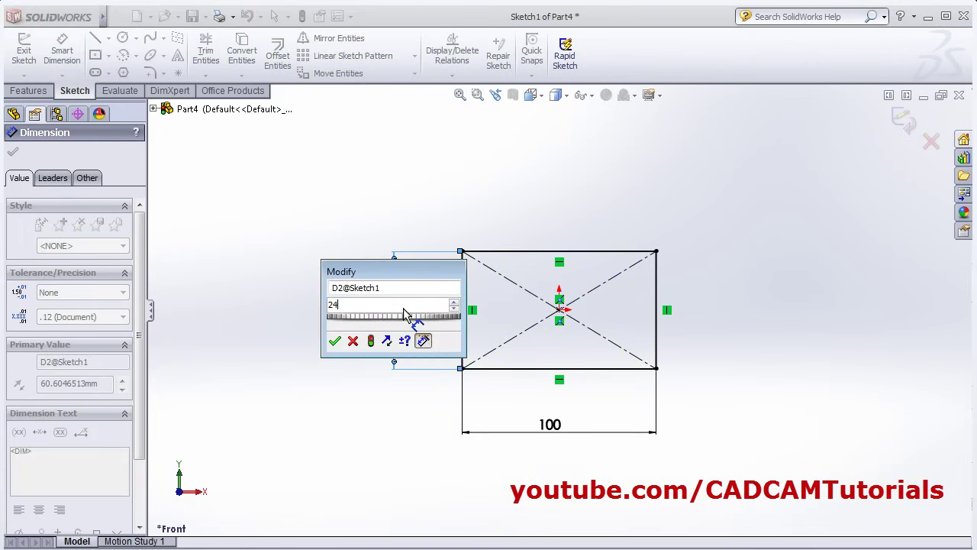
key(Return)
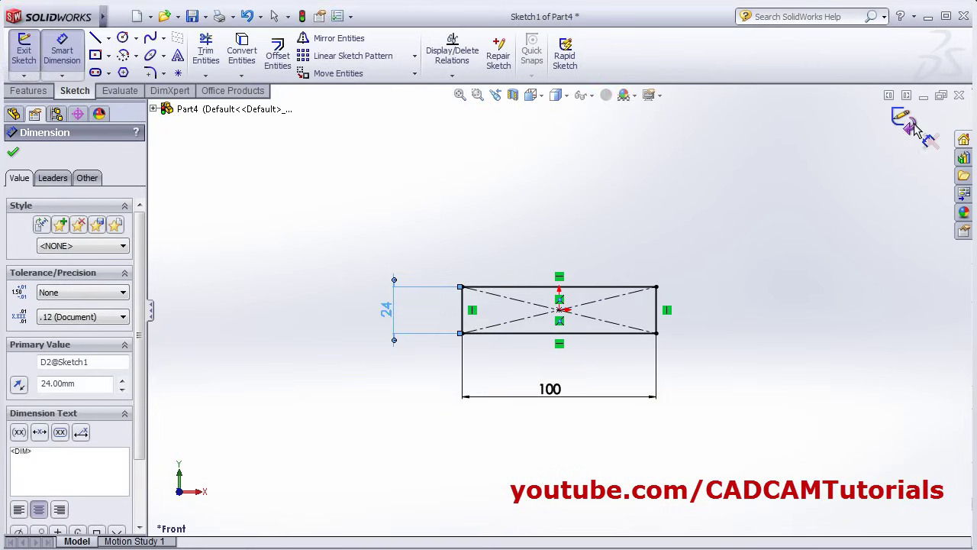
Extrude the rectangle 160 mm with the Blind end condition, checking the length against the PDF drawing
click(862, 164)
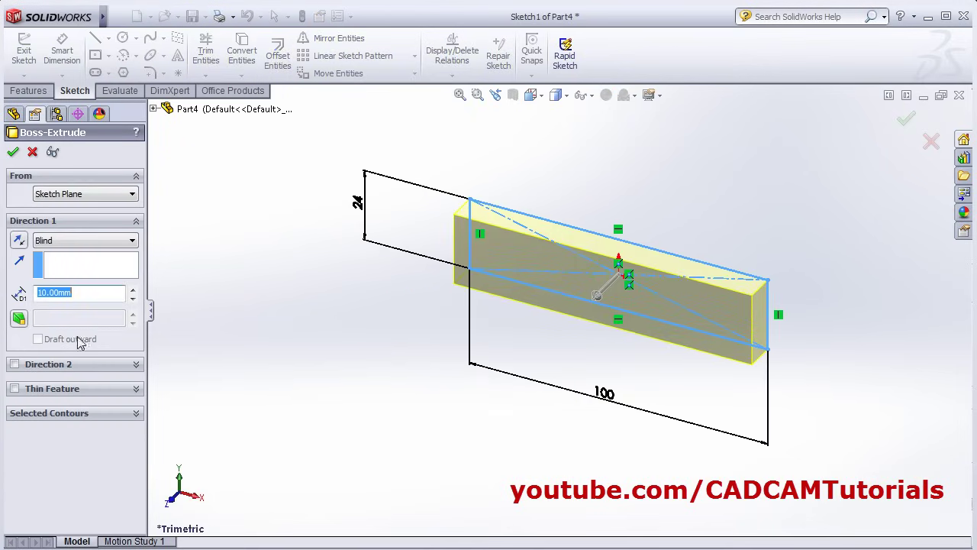
key(alt+Tab)
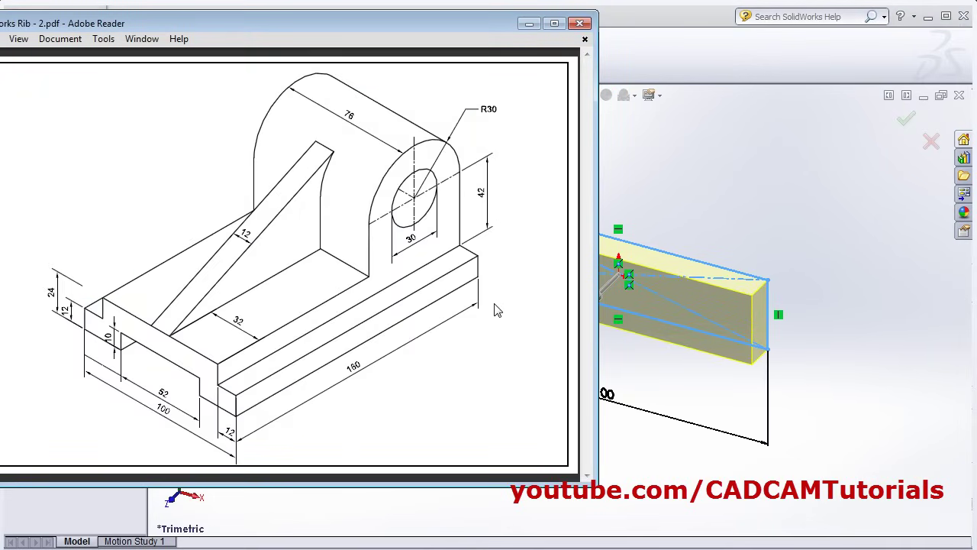
key(alt+Tab)
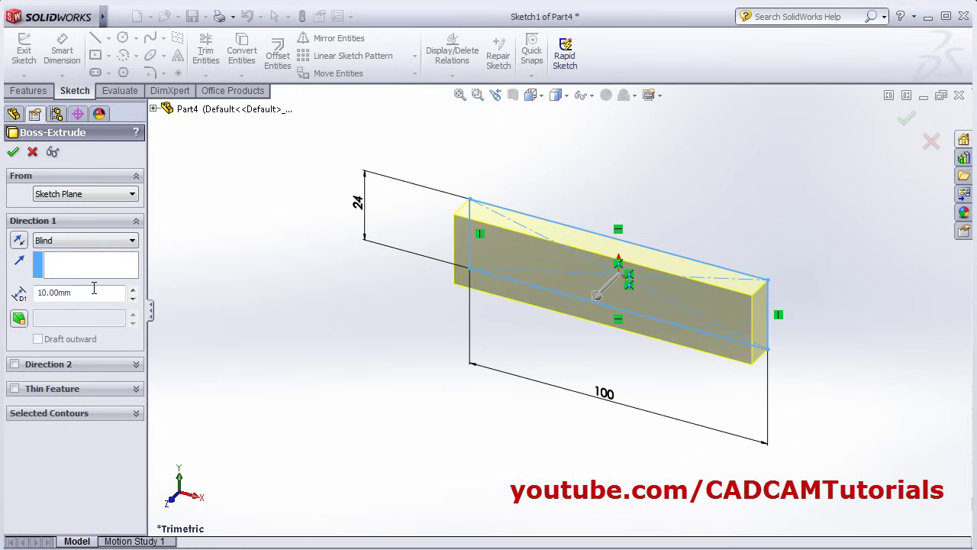
double_click(94, 288)
text(1)
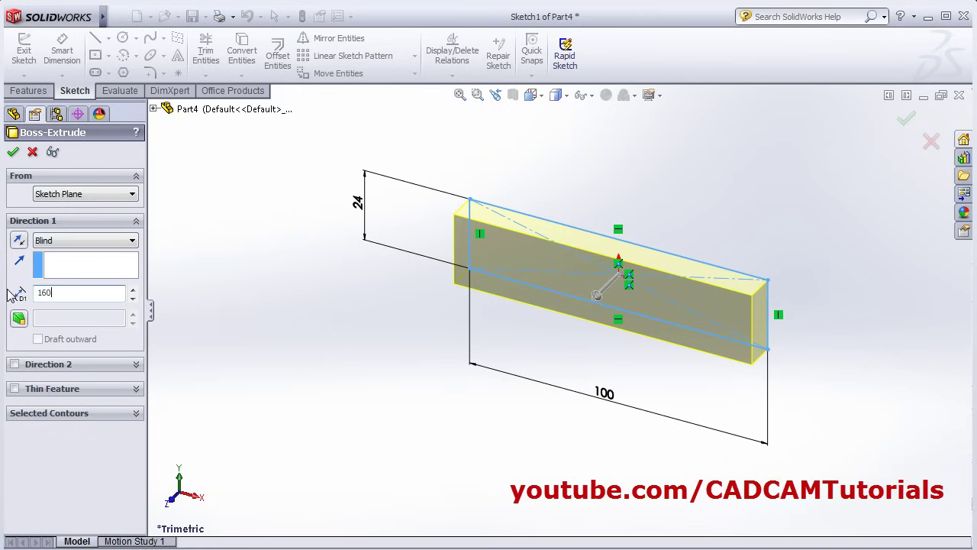
text(60)
key(Return)
key(f)
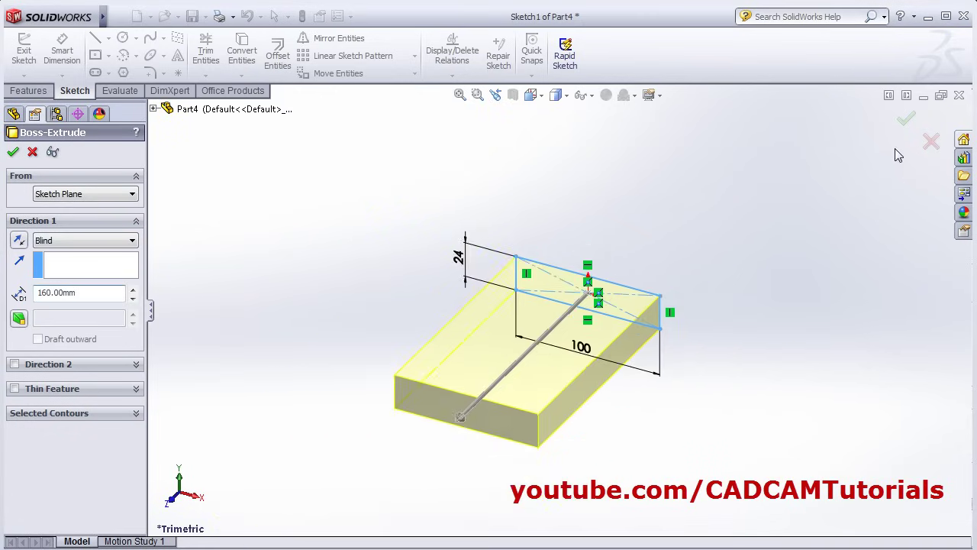
click(905, 123)
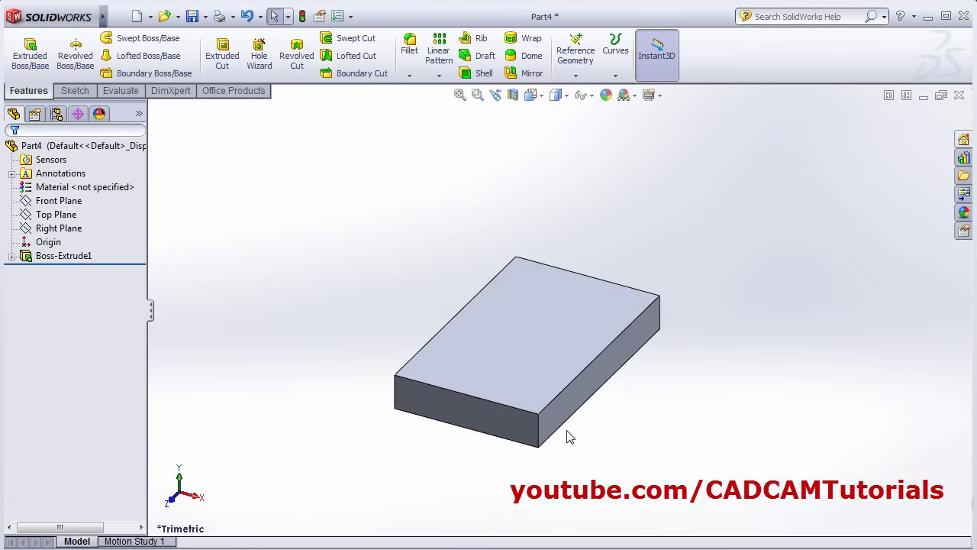
Check the slot dimensions in the PDF drawing, start an Extruded Cut on the block's front face and sketch a corner rectangle about 9 mm high on its bottom edge
key(f)
key(alt+Tab)
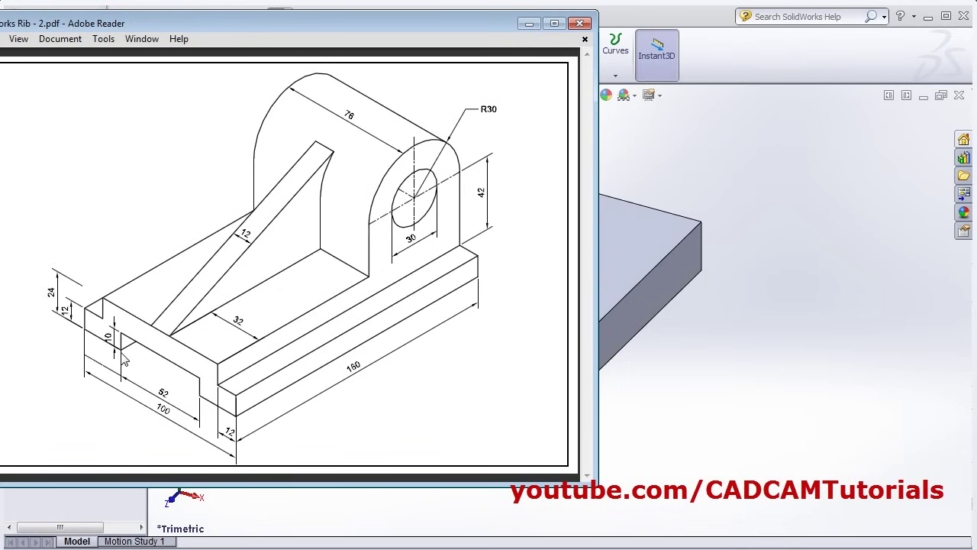
click(759, 412)
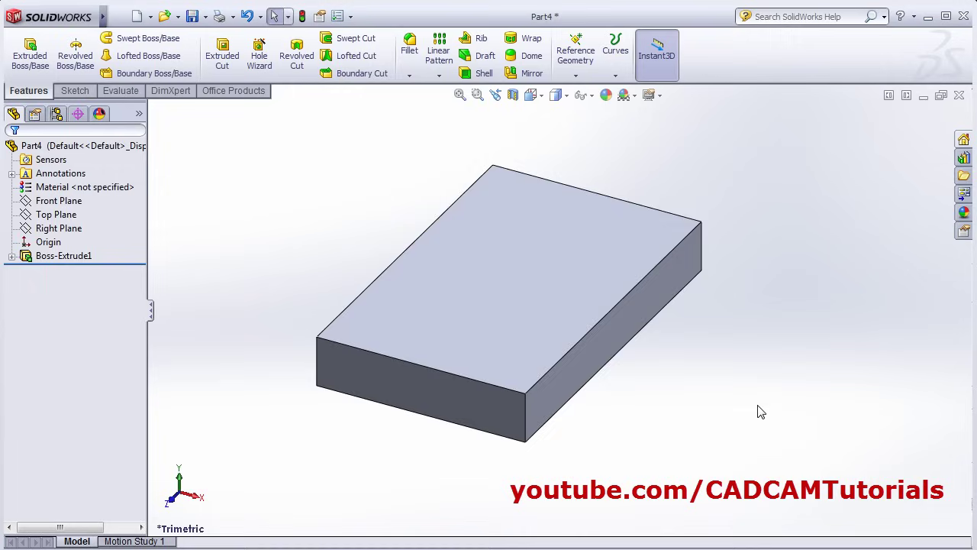
click(223, 61)
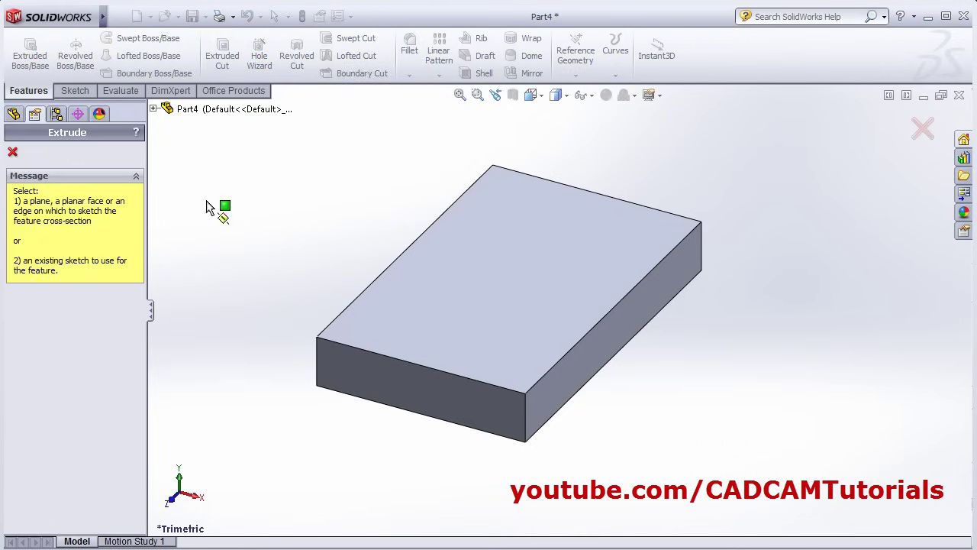
click(419, 397)
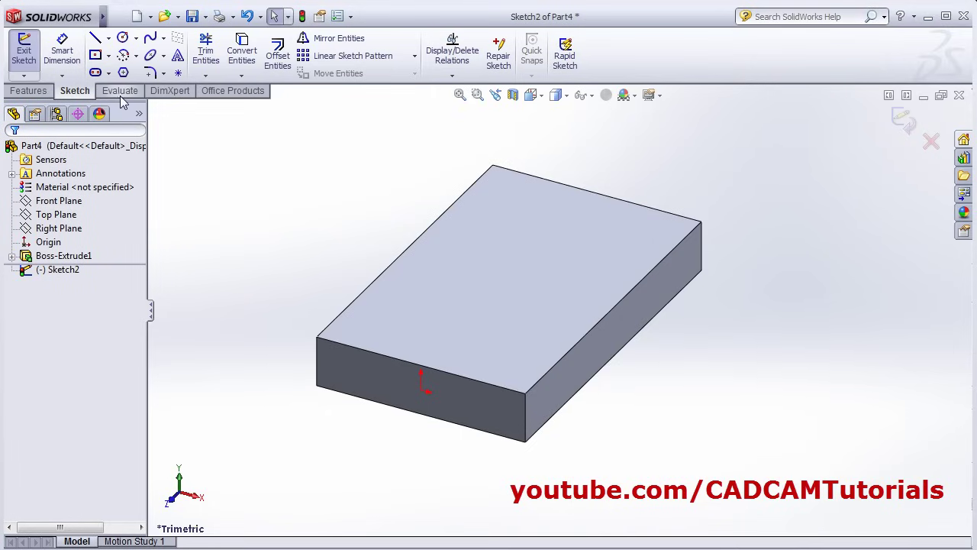
click(109, 56)
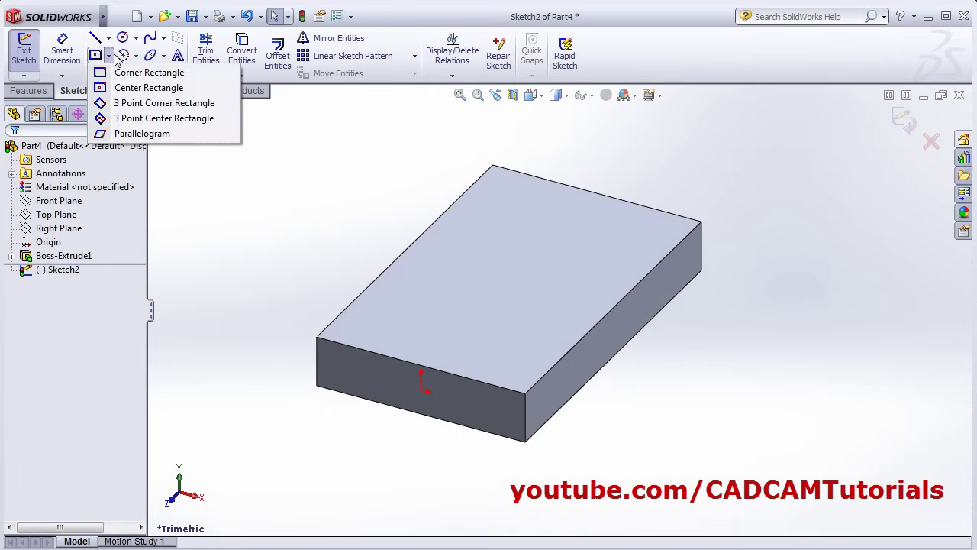
click(153, 72)
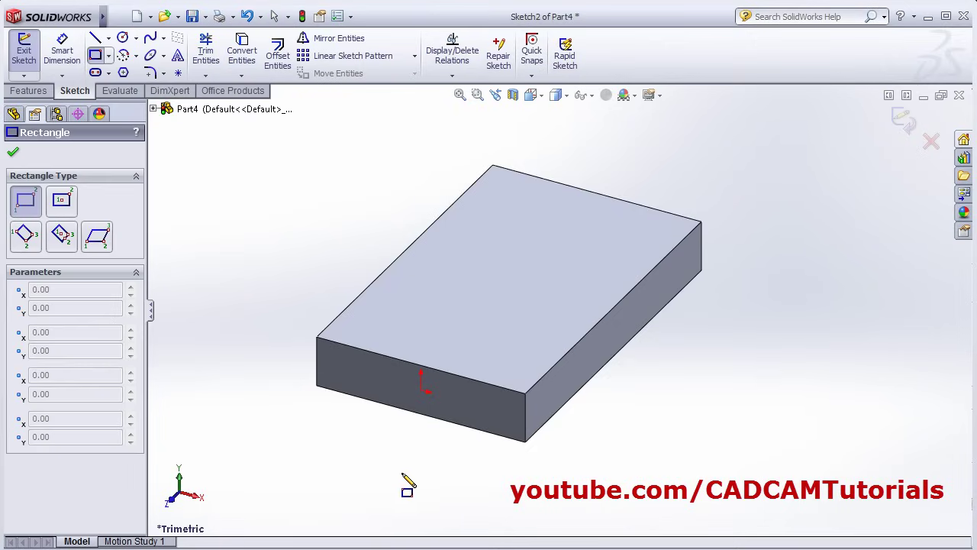
click(357, 395)
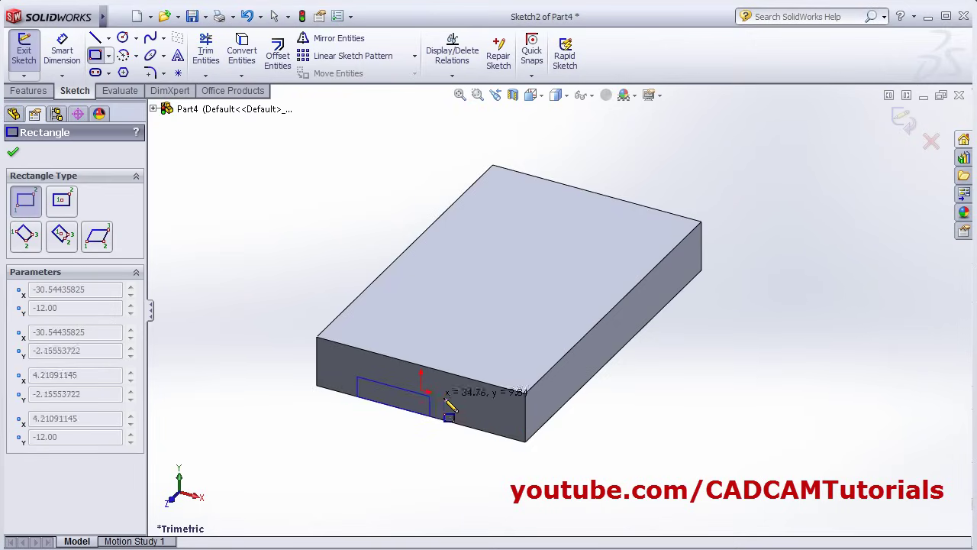
click(486, 420)
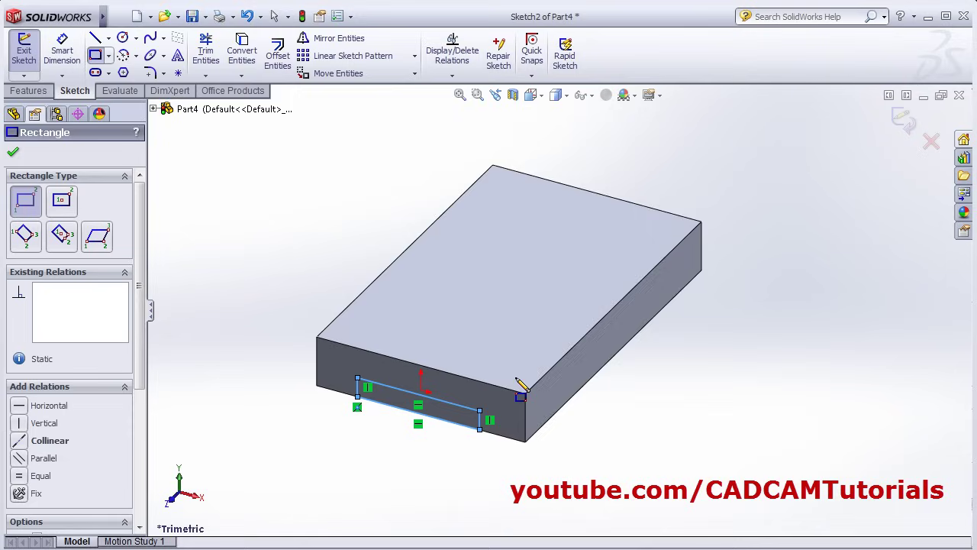
Dimension the slot rectangle's left side 24 mm from the left vertical edge of the block's front face
click(62, 49)
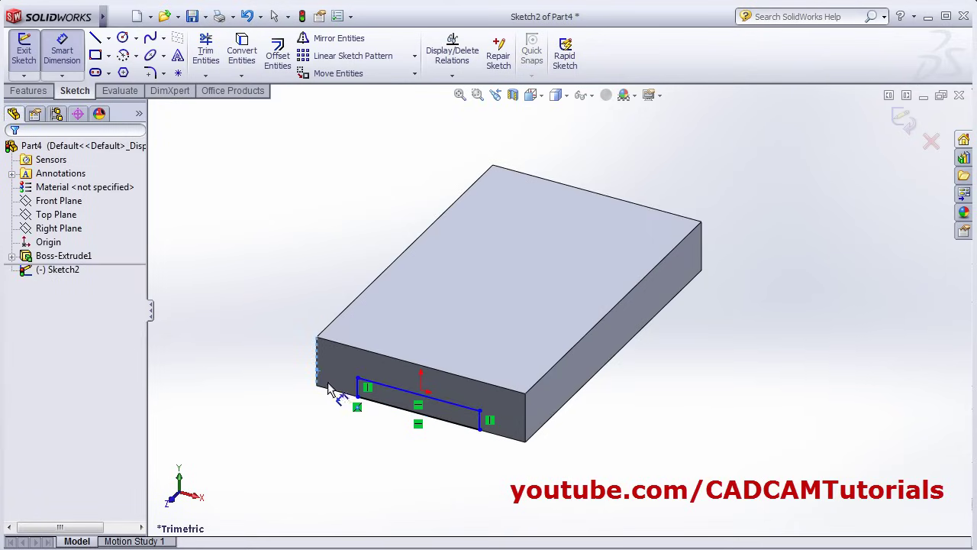
click(359, 391)
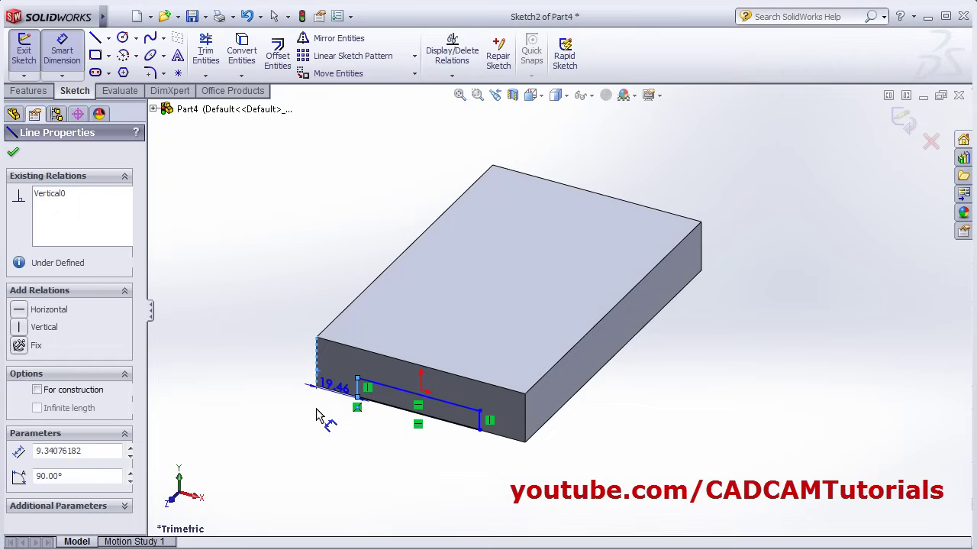
click(328, 431)
text(24)
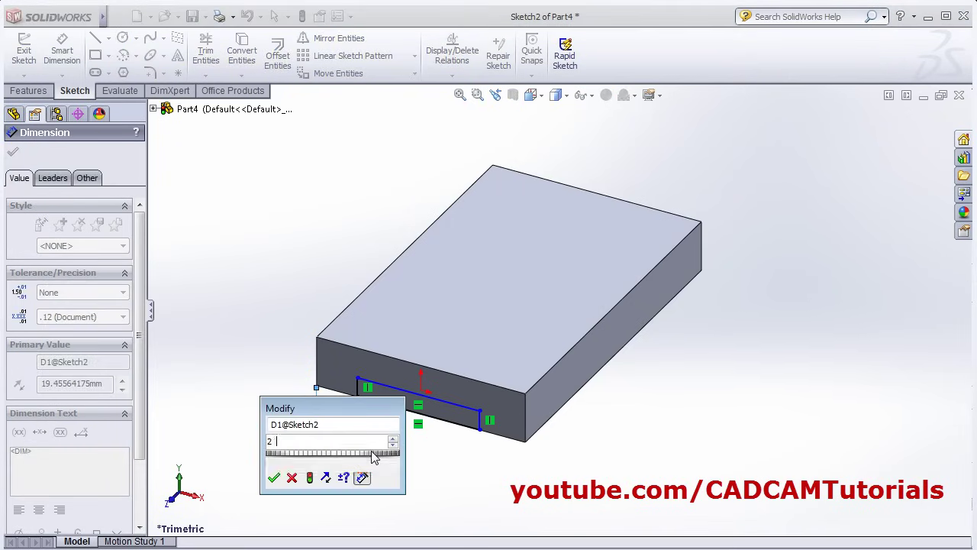
key(Return)
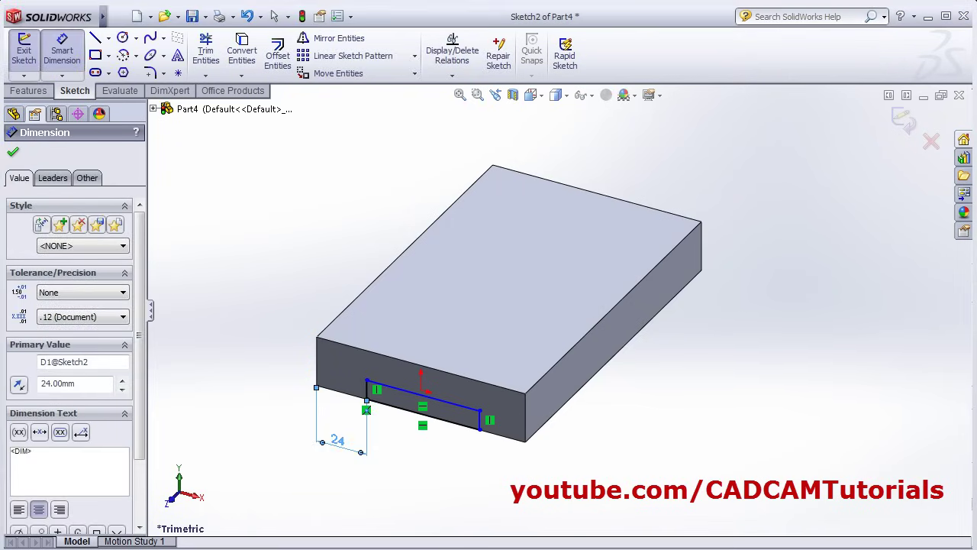
Check the slot size in the PDF drawing and dimension the rectangle to 10 mm high and 52 mm wide
key(alt+Tab)
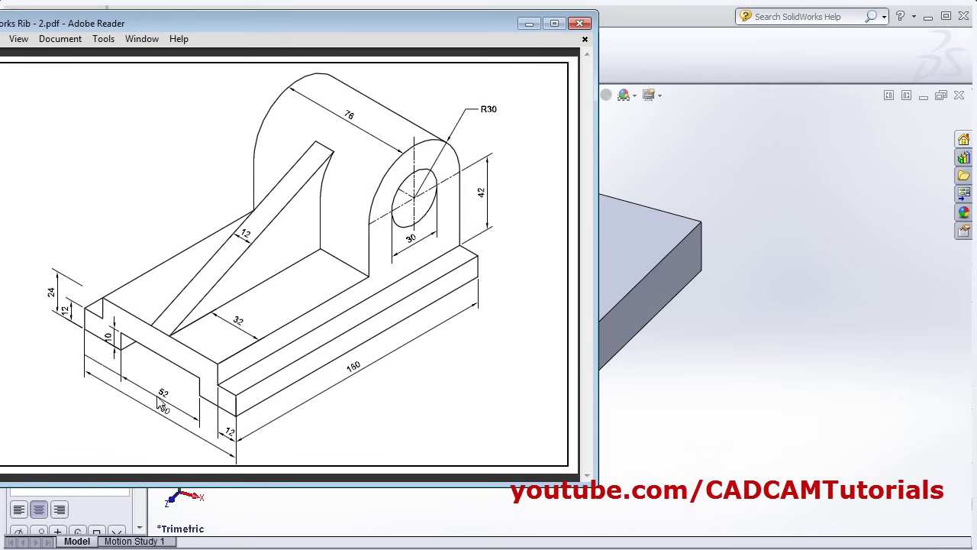
click(694, 433)
click(368, 396)
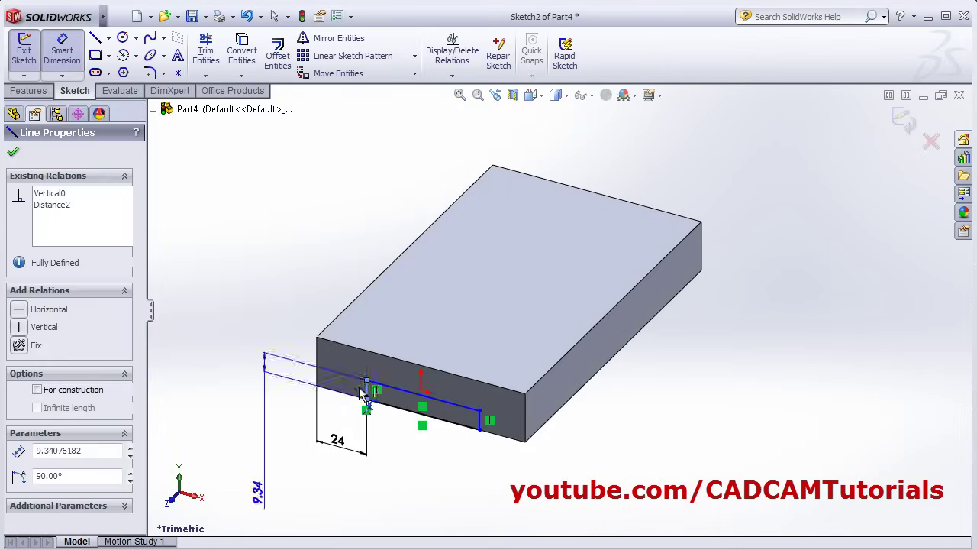
click(278, 366)
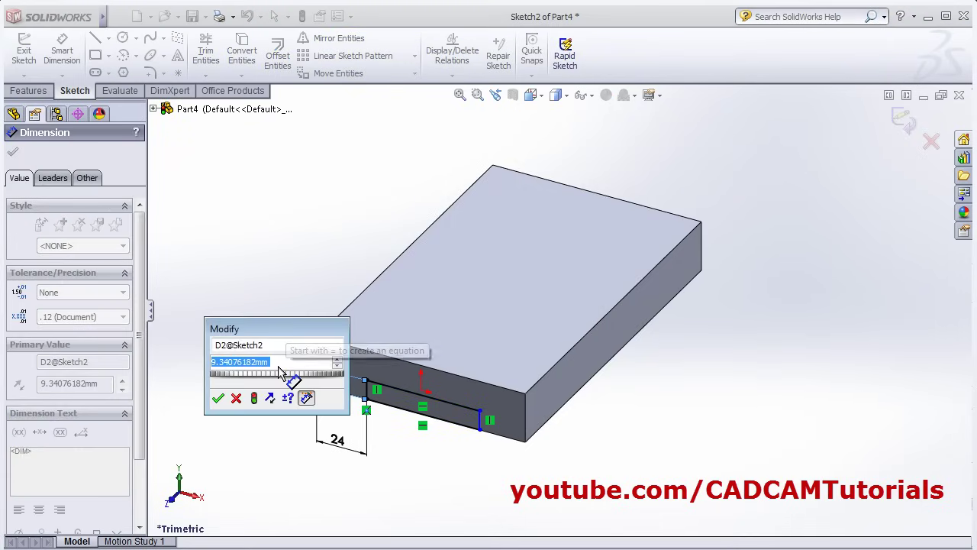
text(10)
key(Return)
click(457, 424)
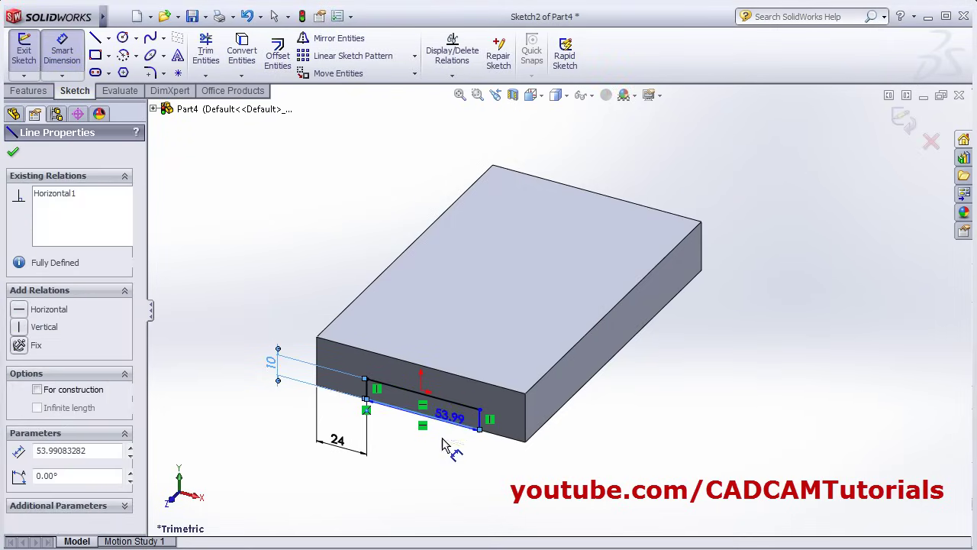
click(433, 480)
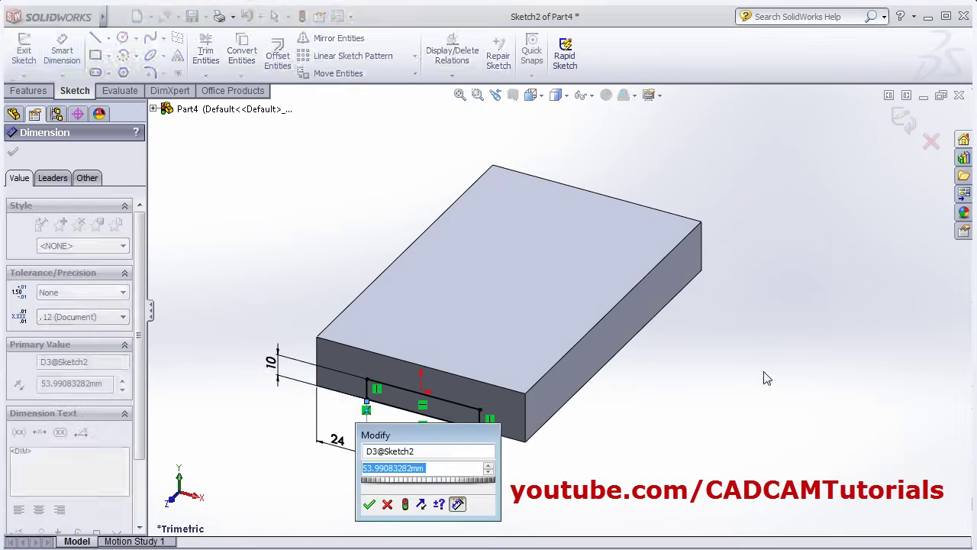
text(52)
key(Return)
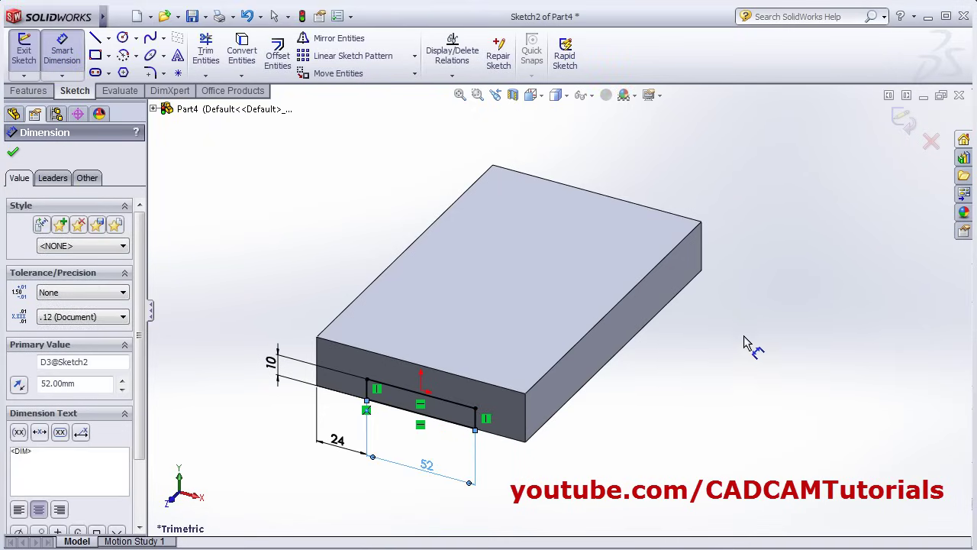
Cut the bottom slot along the block's full length with the Through All end condition
key(ctrl+e)
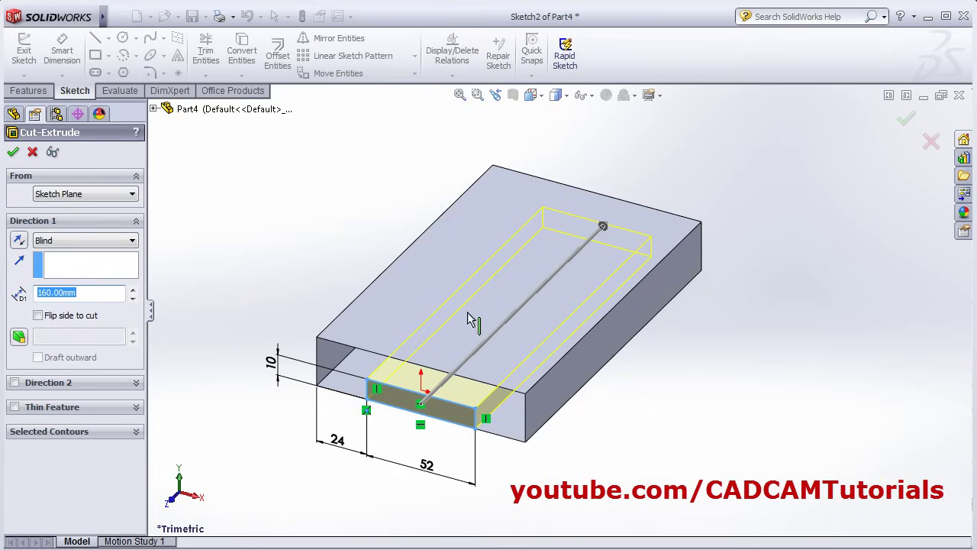
click(95, 239)
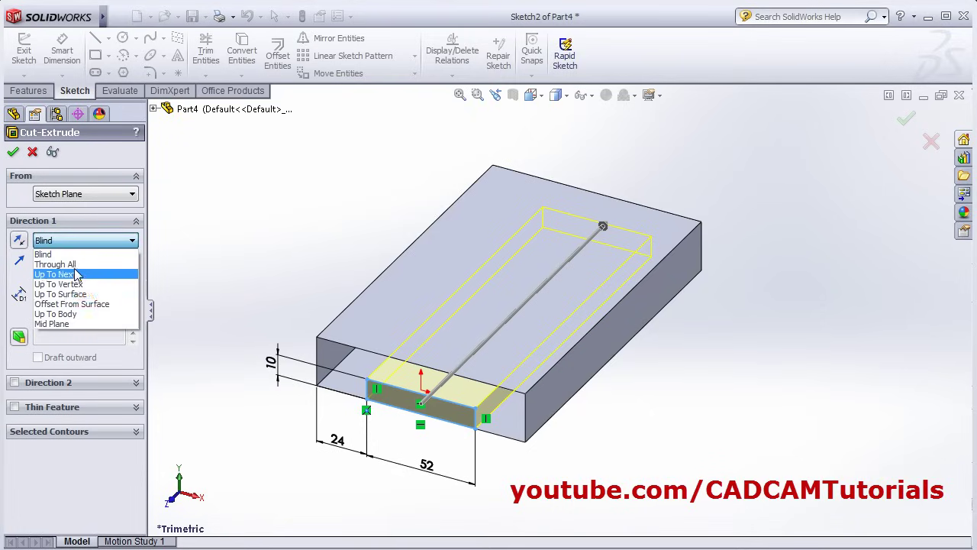
click(90, 264)
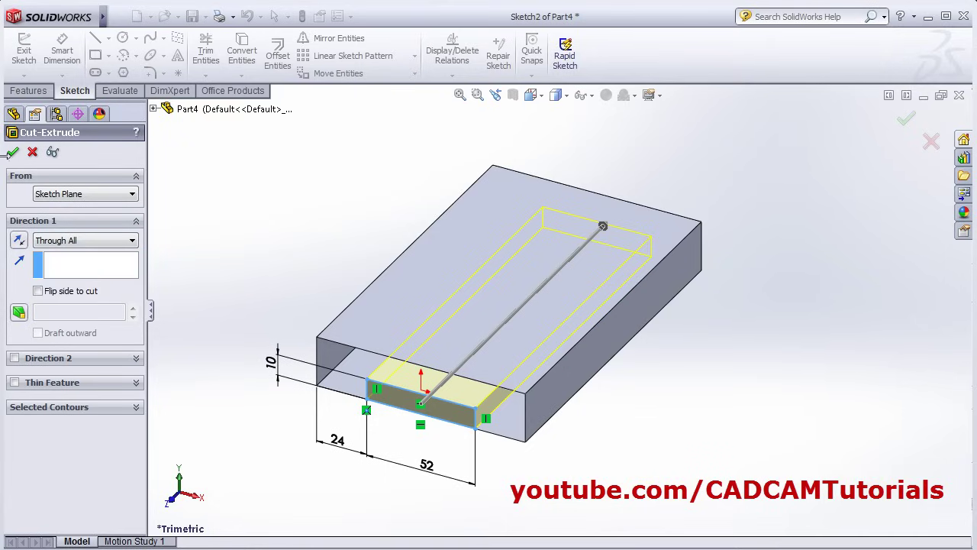
click(13, 152)
Check the step cut in the PDF drawing, start an Extruded Cut on the front face and sketch a rectangle about 8 mm high in its upper right corner
middle_drag(414, 266, 533, 432)
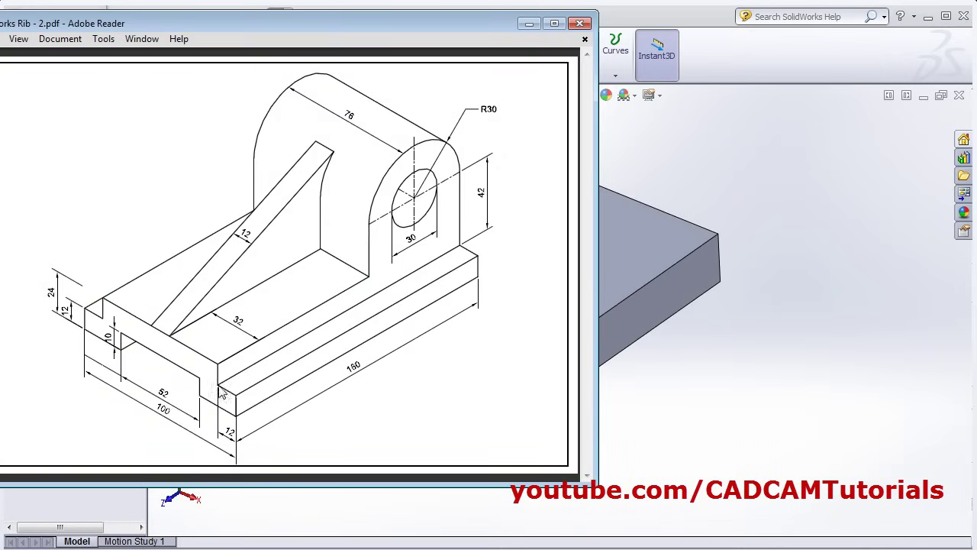
click(529, 23)
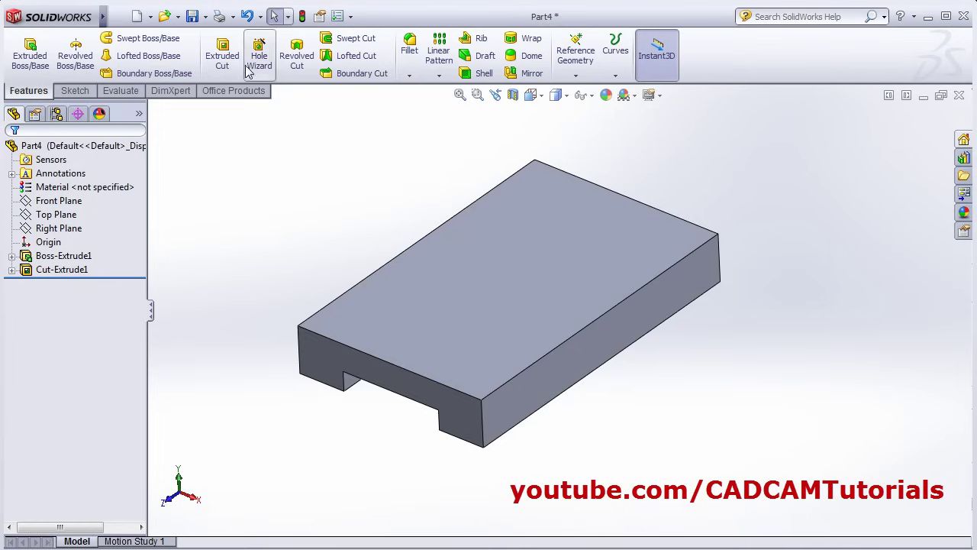
click(222, 57)
click(452, 404)
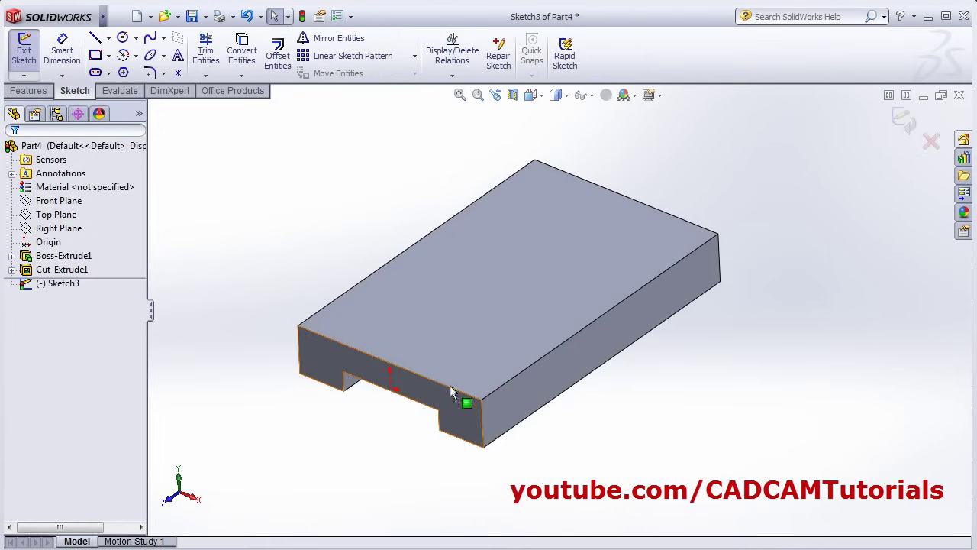
click(97, 56)
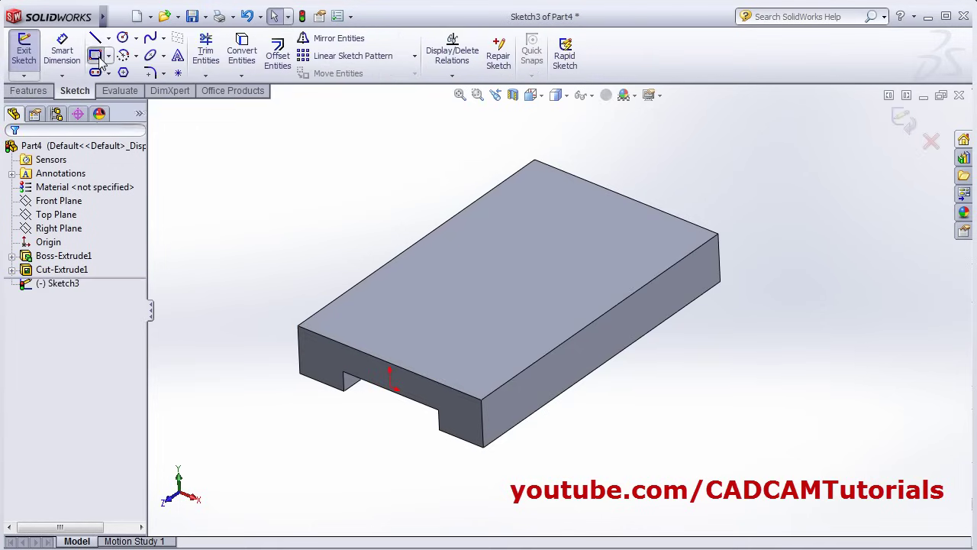
click(482, 401)
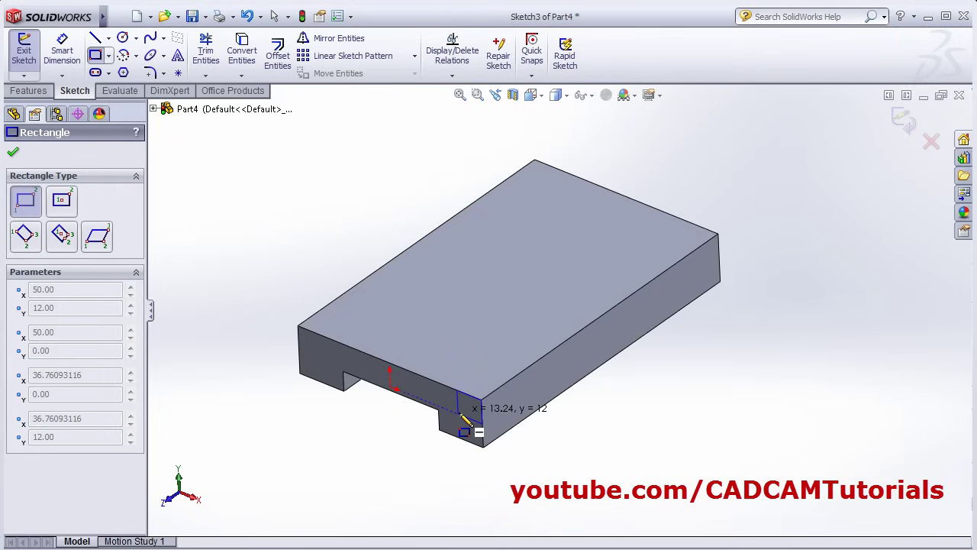
click(456, 408)
scroll(450, 417, down, 3)
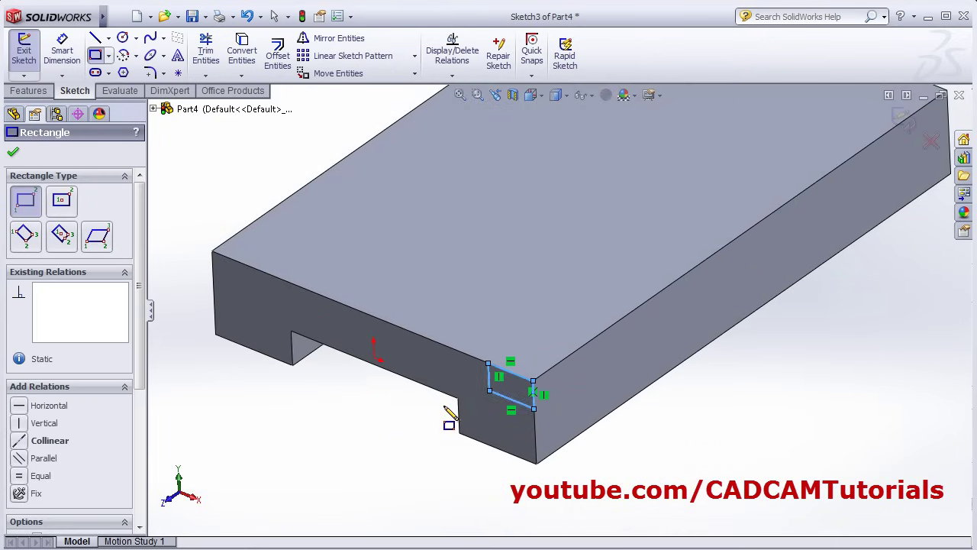
Dimension the corner rectangle to 12 mm wide and 12 mm high
click(61, 52)
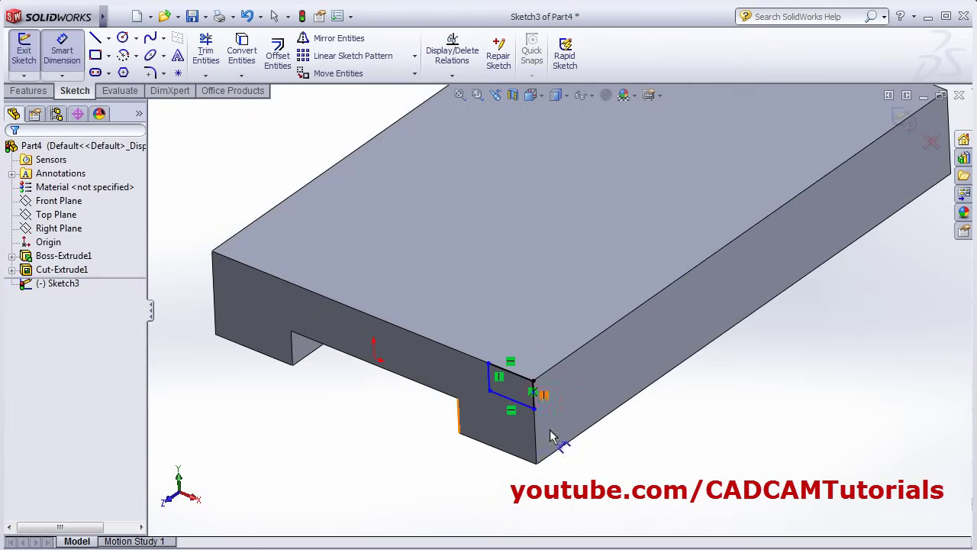
click(515, 401)
click(539, 501)
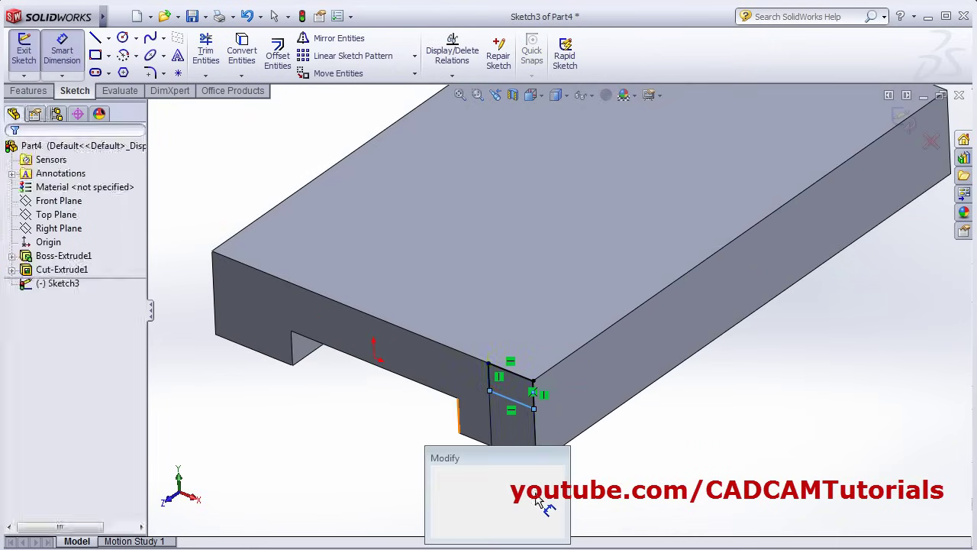
text(12)
key(Return)
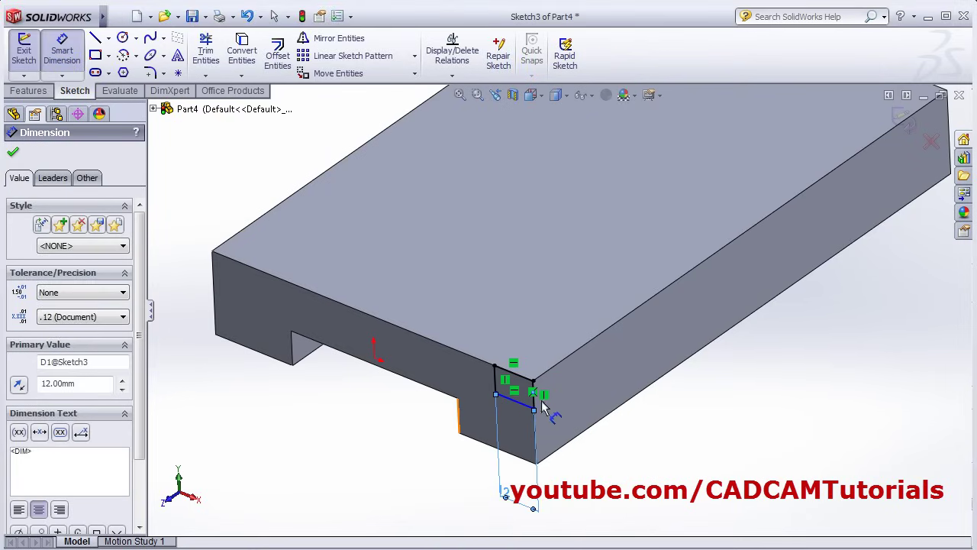
click(535, 399)
click(675, 458)
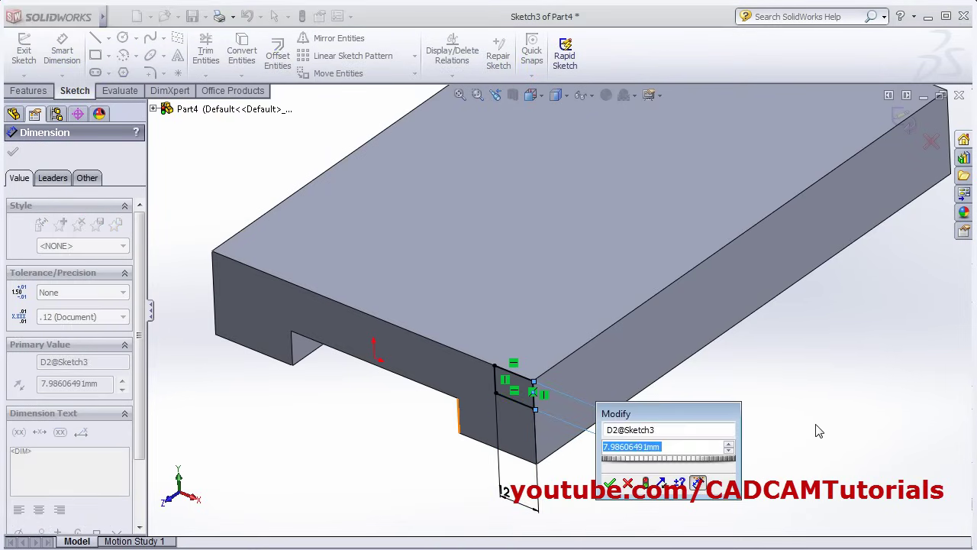
text(12)
key(Return)
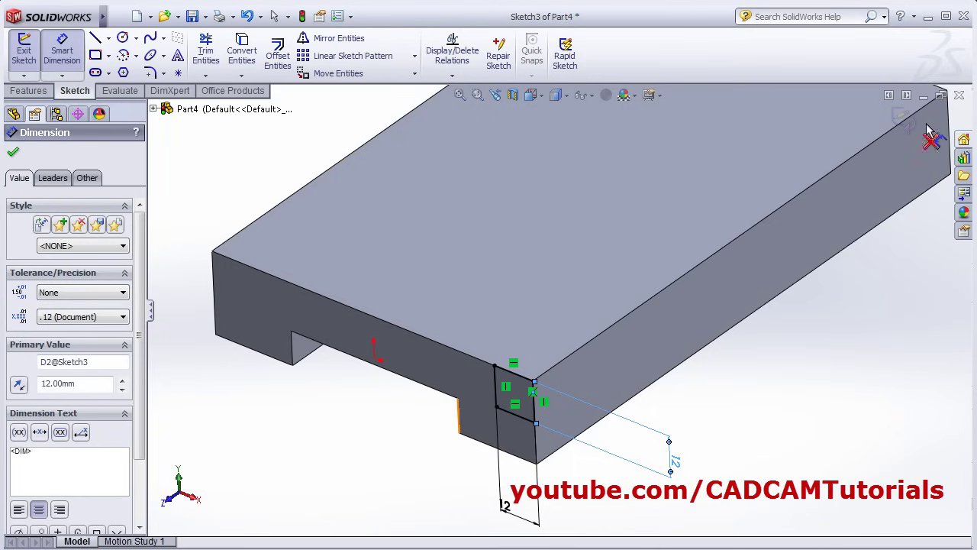
Cut the 12 mm corner step along the block's full length with the Through All end condition
right_drag(903, 135, 731, 255)
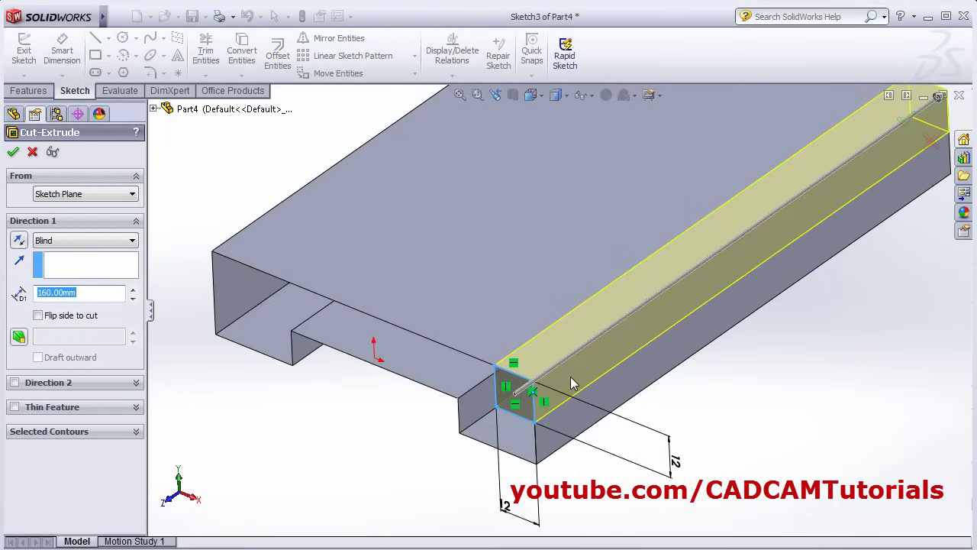
key(z)
click(62, 241)
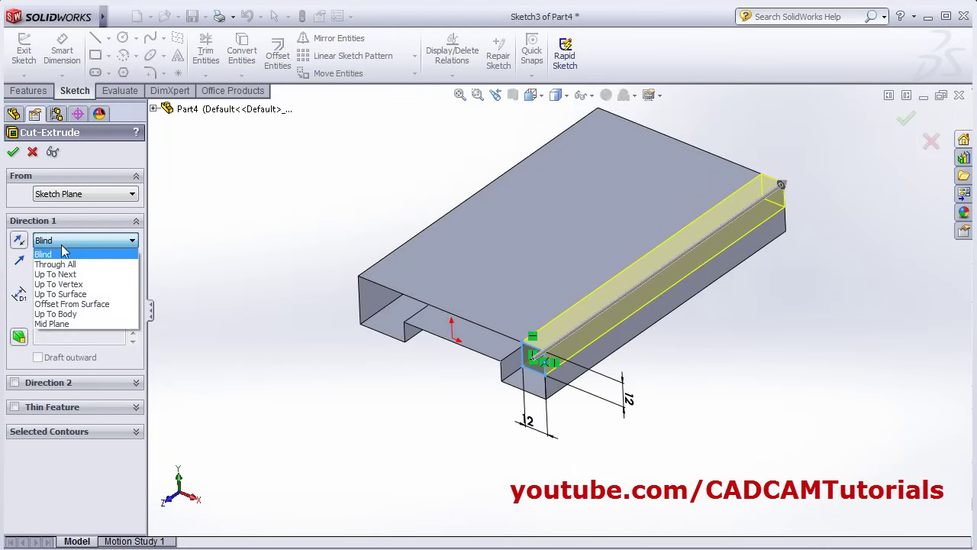
click(61, 265)
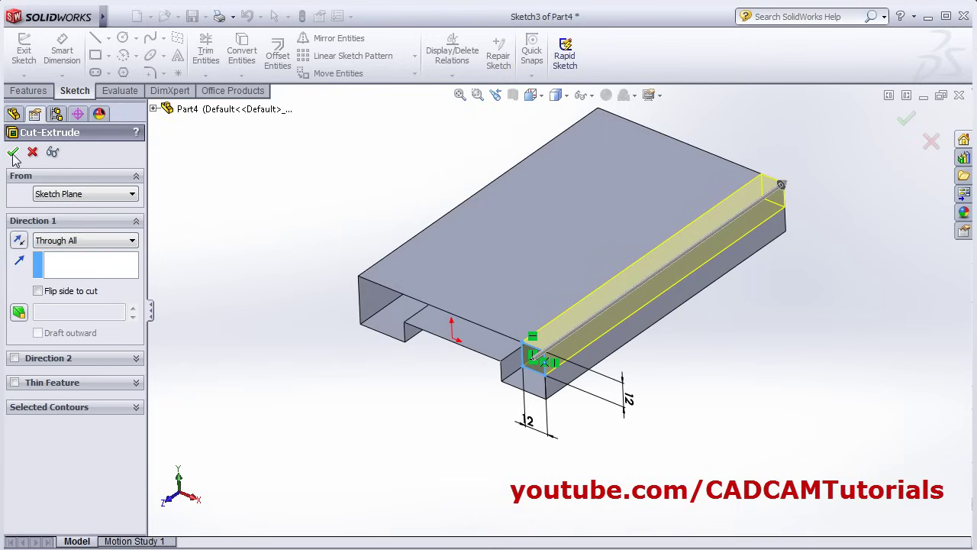
click(13, 152)
click(364, 433)
middle_drag(377, 432, 390, 433)
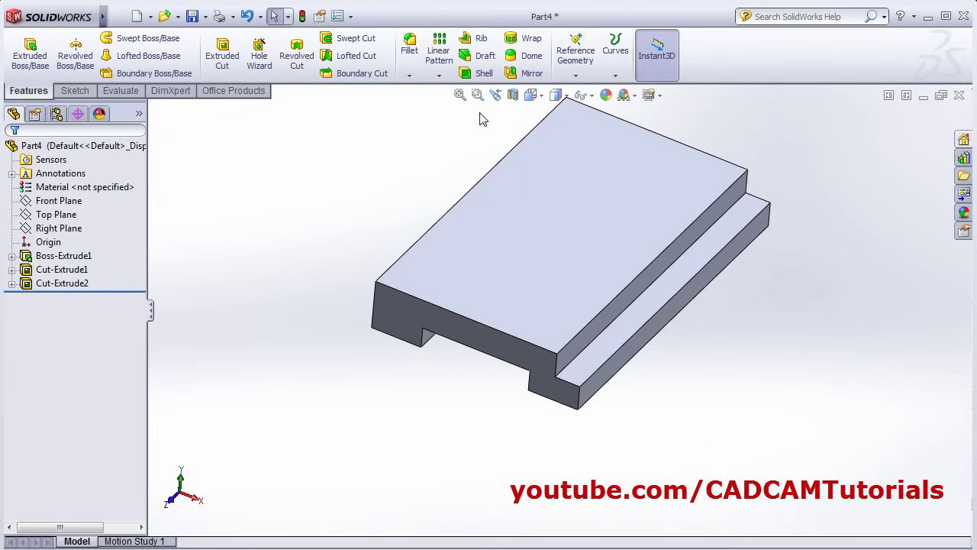
Mirror the edge step cut about the Right Plane onto the block's opposite long side
click(532, 72)
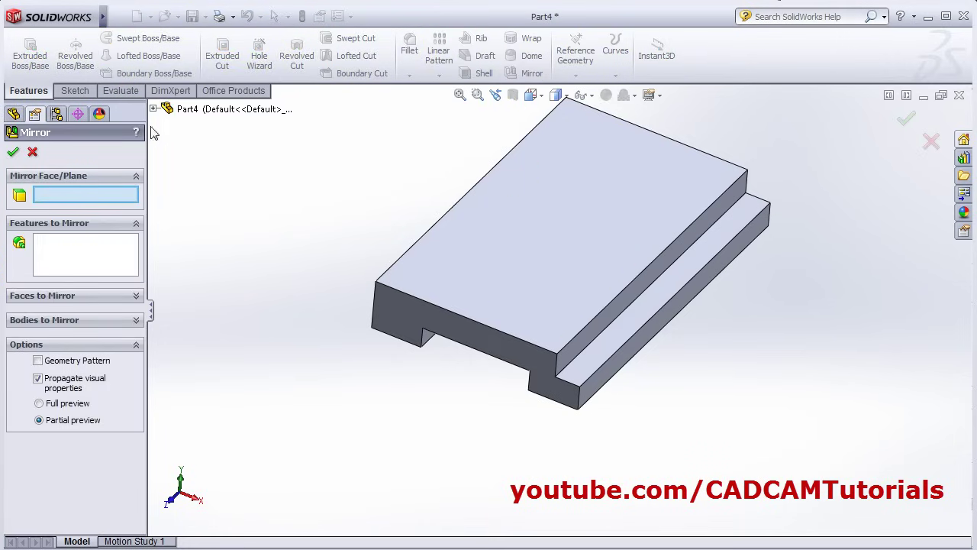
click(153, 109)
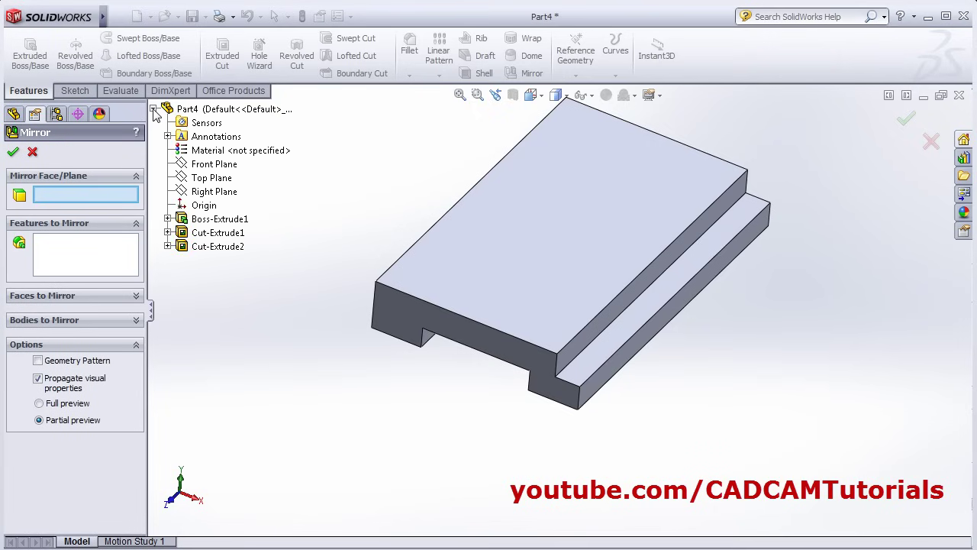
click(215, 194)
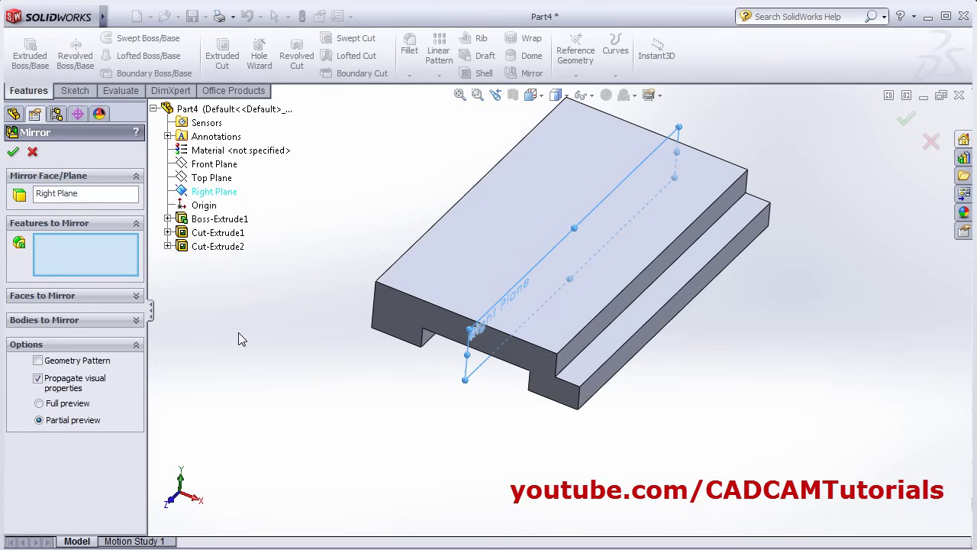
click(592, 354)
click(12, 151)
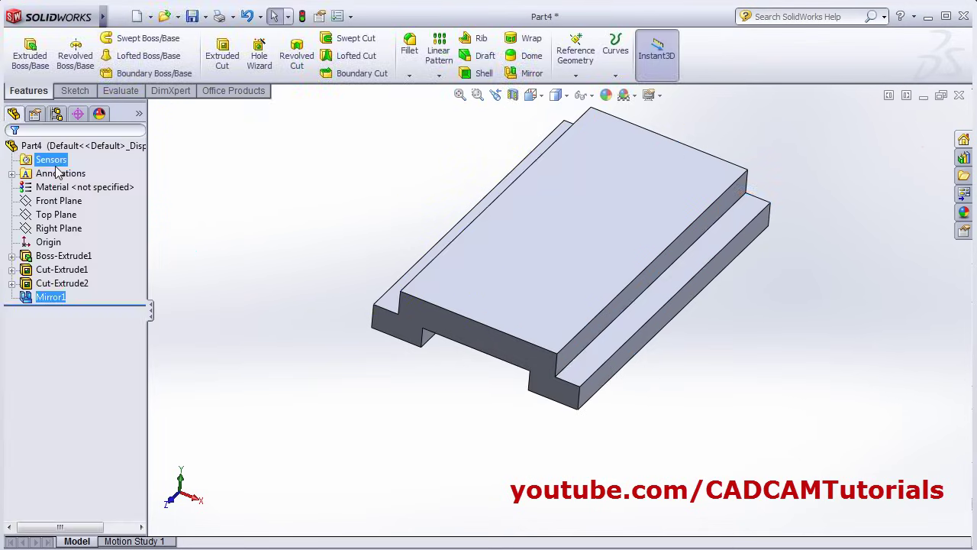
click(356, 385)
click(460, 95)
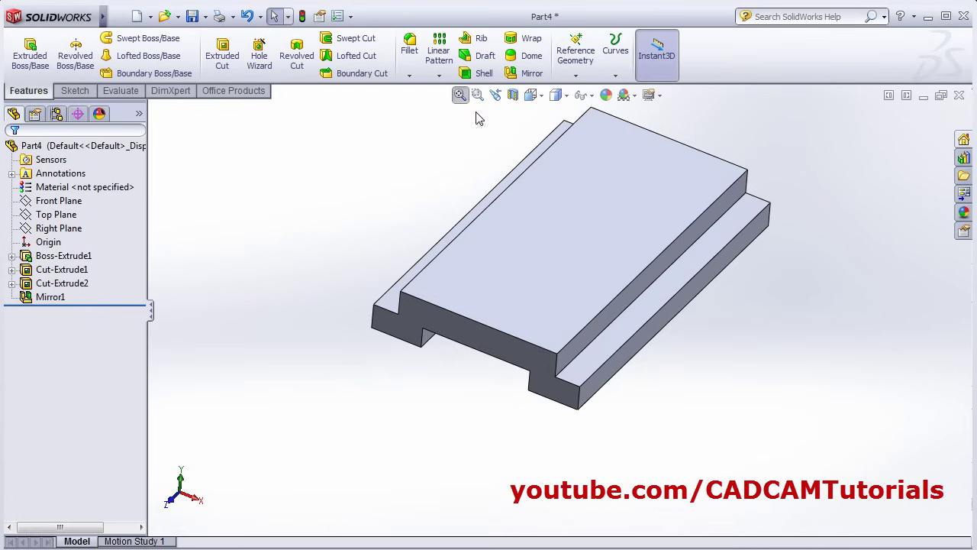
middle_drag(590, 216, 584, 208)
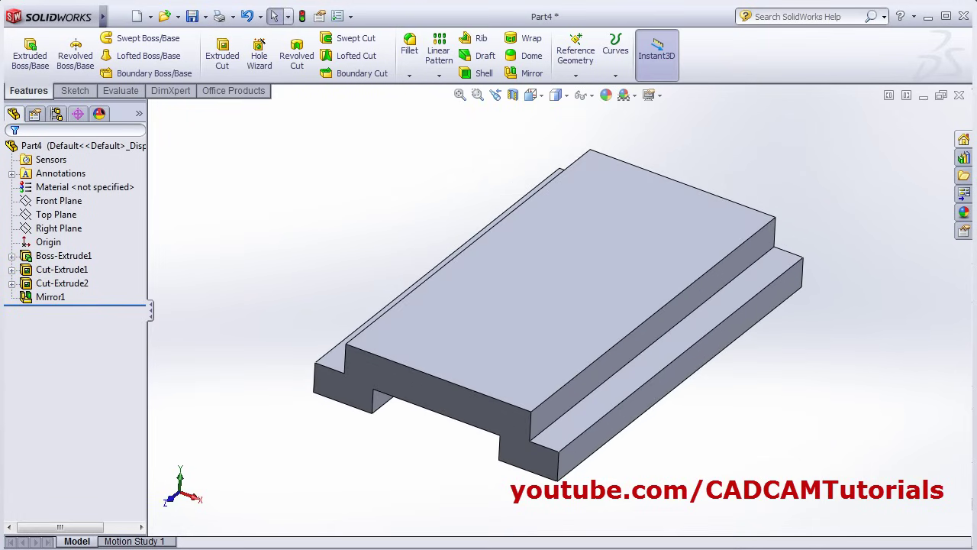
Check the PDF drawing, start an Extruded Boss on the top face and sketch a full-width rectangle about 65 mm long from its rear edge
key(alt+Tab)
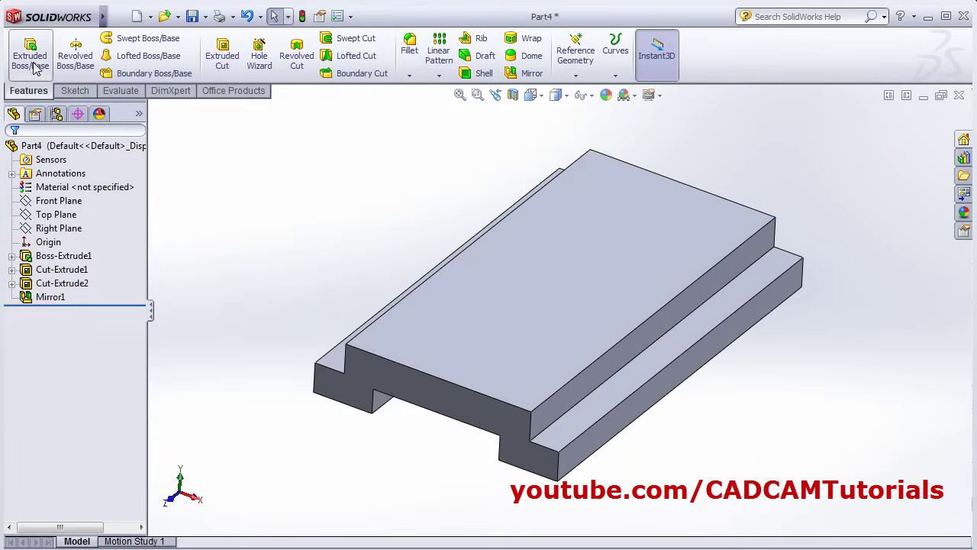
click(30, 57)
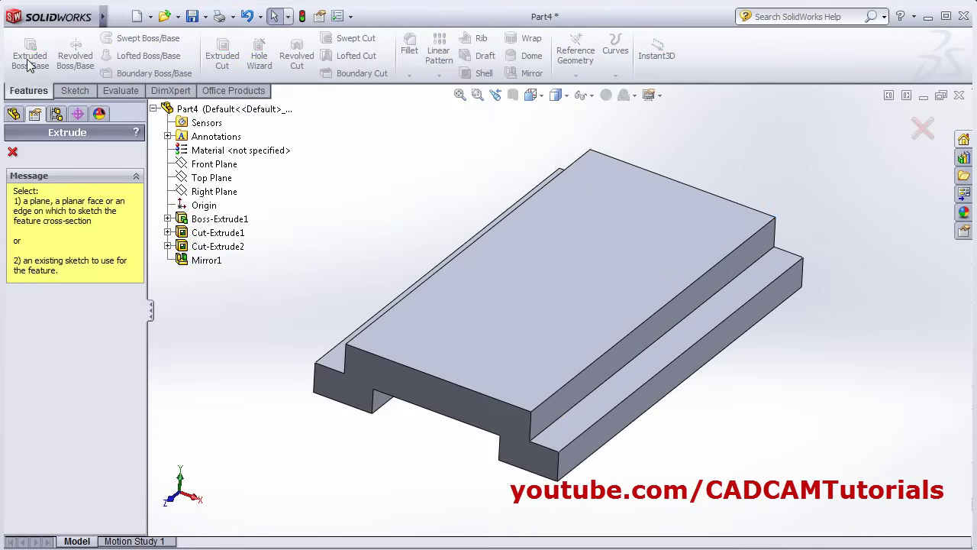
click(624, 251)
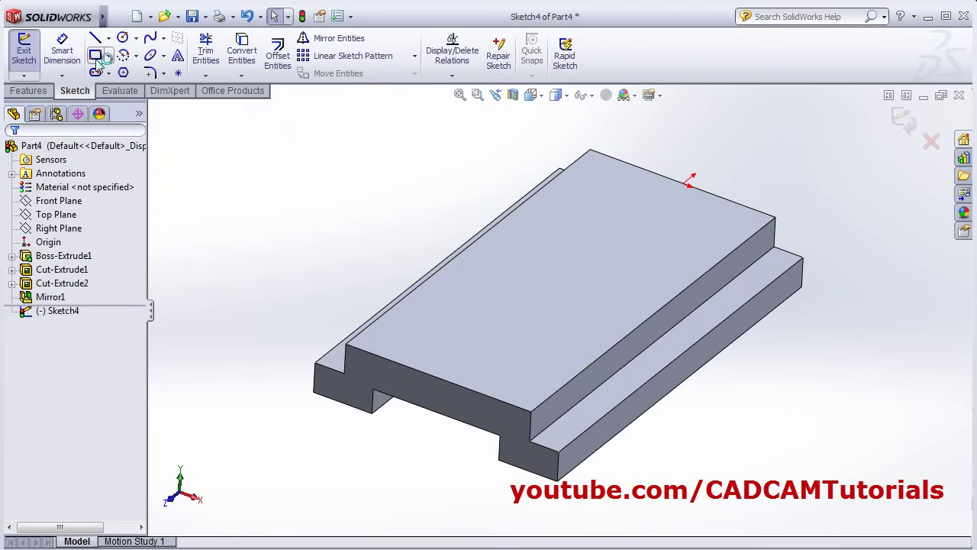
click(96, 56)
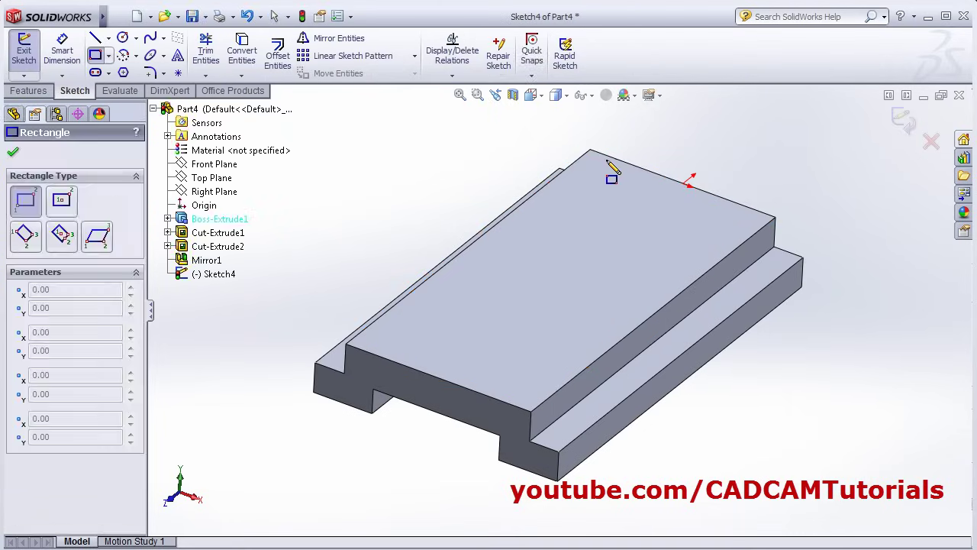
click(592, 151)
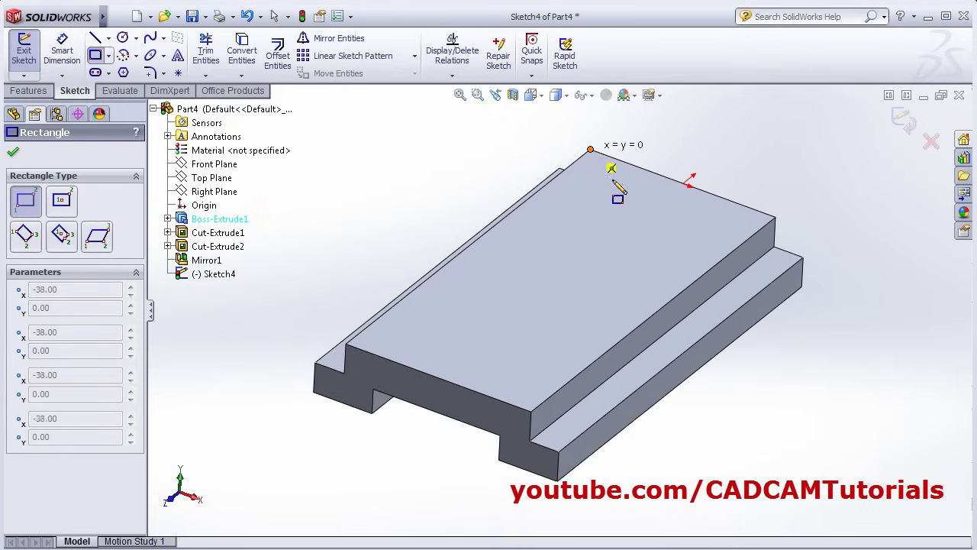
click(676, 298)
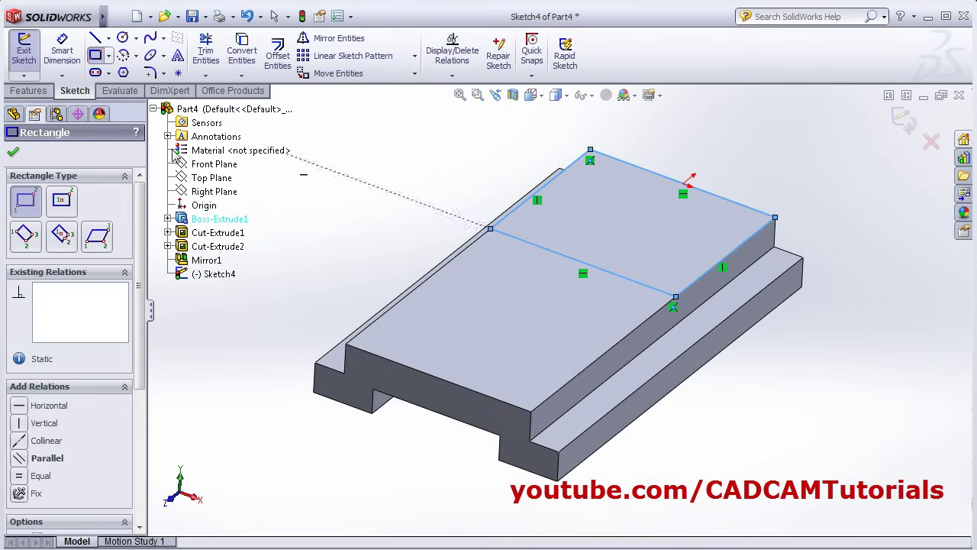
Dimension the rectangle's side along the block's length to 60 mm
click(59, 55)
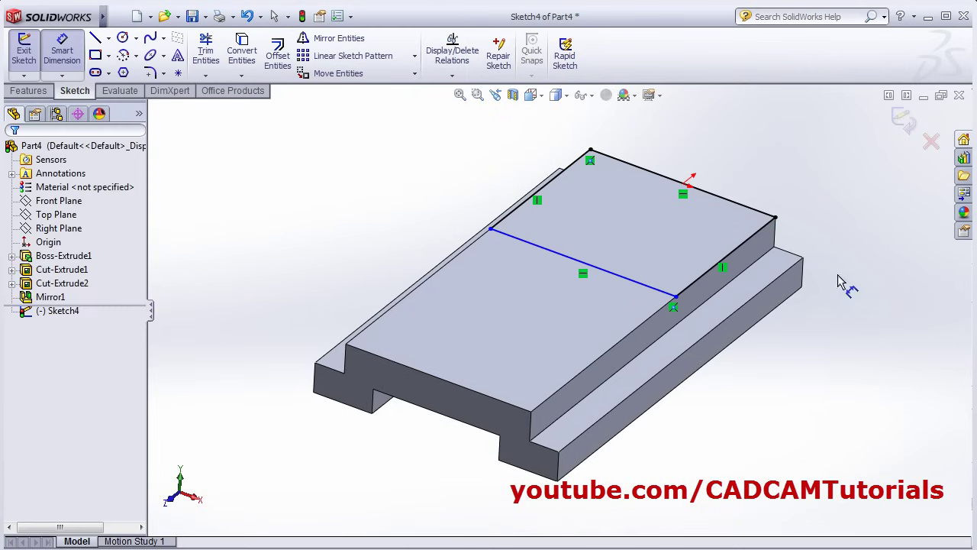
click(733, 253)
click(846, 319)
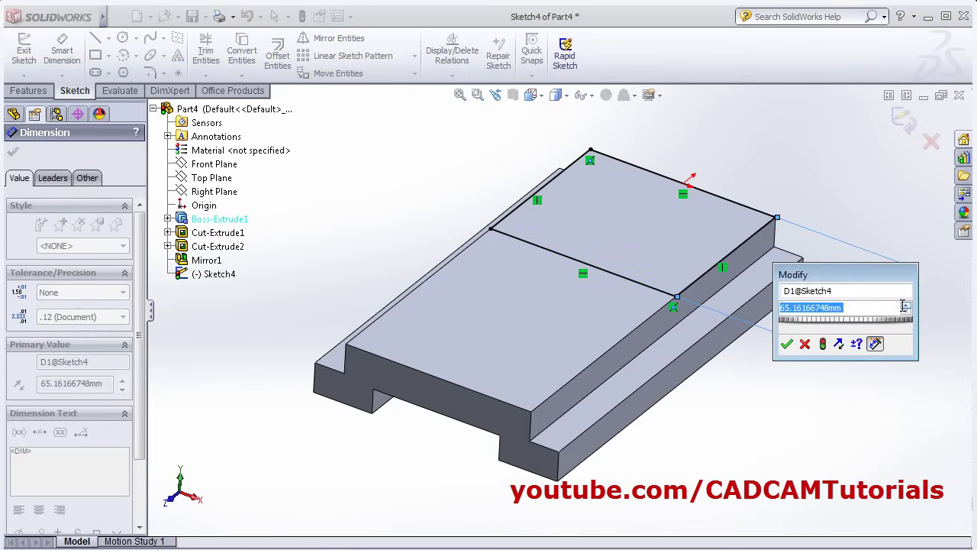
text(60)
key(Return)
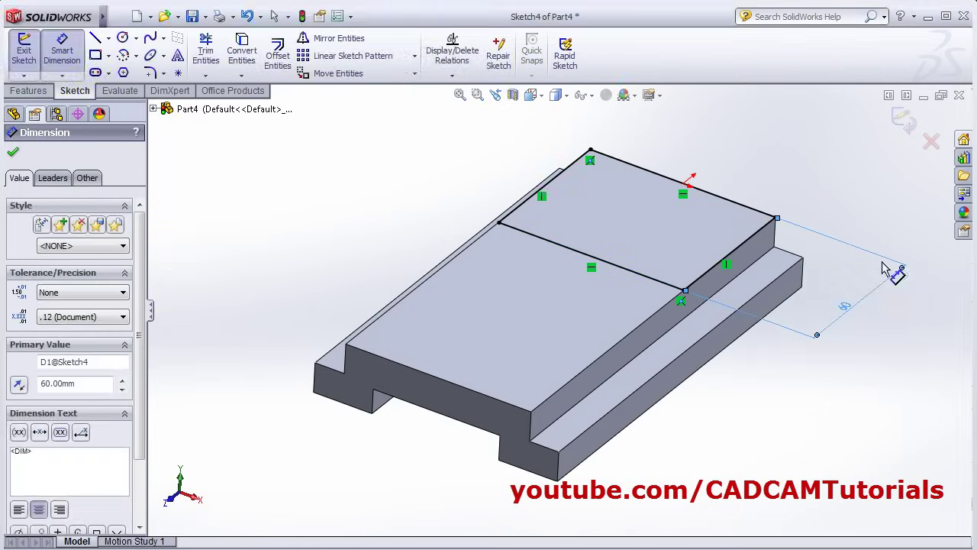
Extrude the rectangle upward 60 mm as a blind boss merged with the base
click(914, 130)
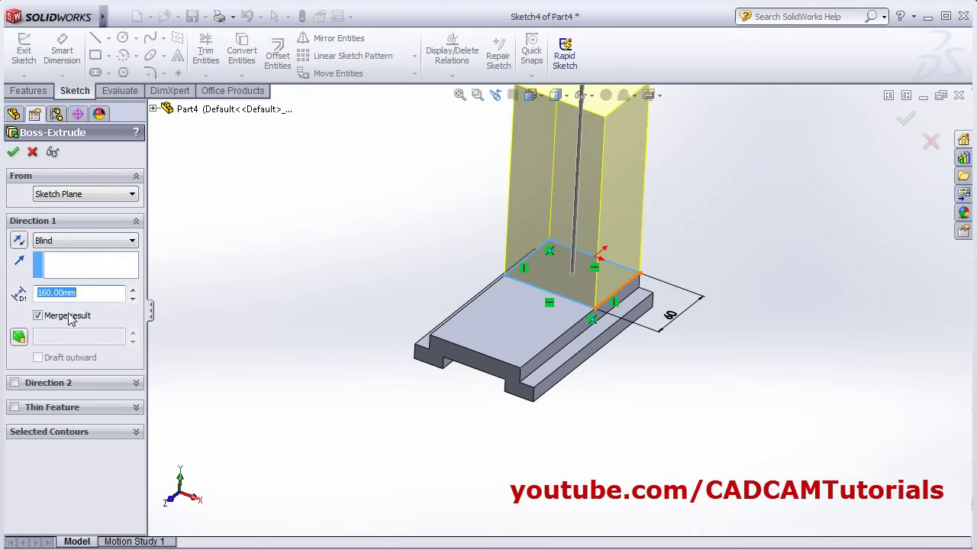
text(60)
key(Return)
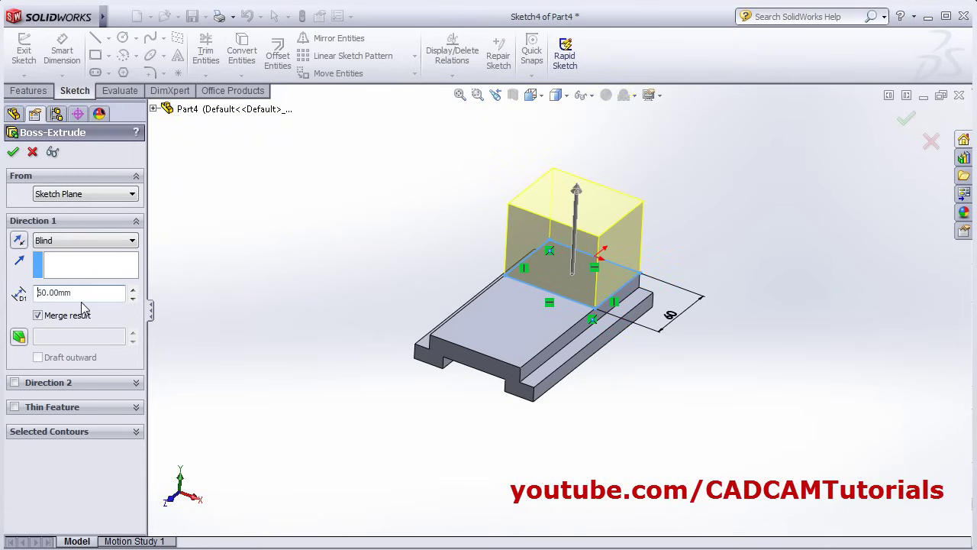
click(13, 152)
click(650, 155)
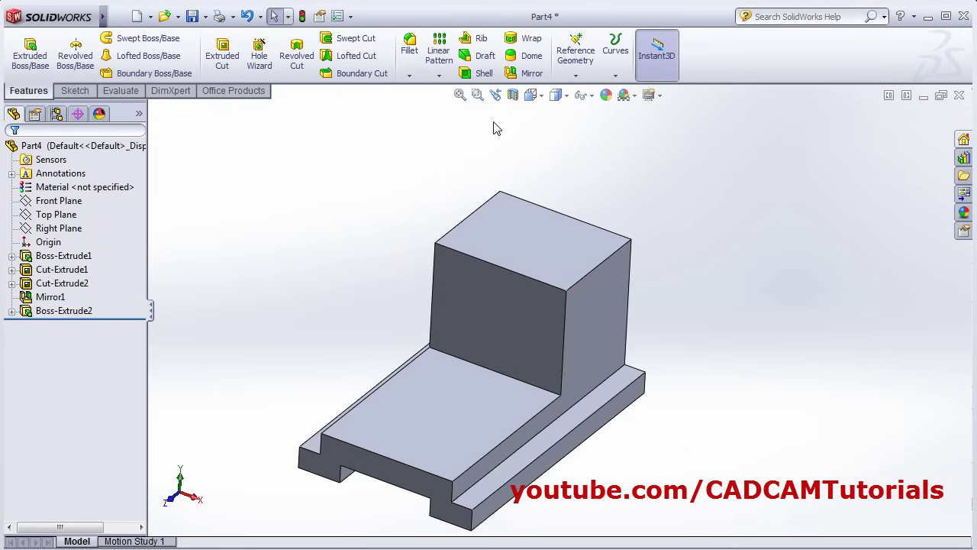
Round the raised block's top with a full round fillet, using its front and rear faces as sides and its top face as centre
click(410, 47)
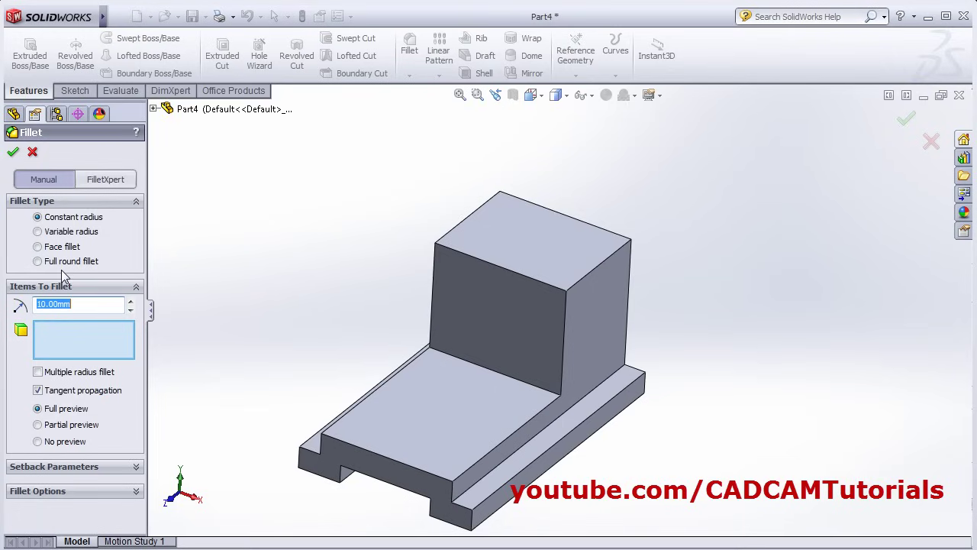
click(66, 262)
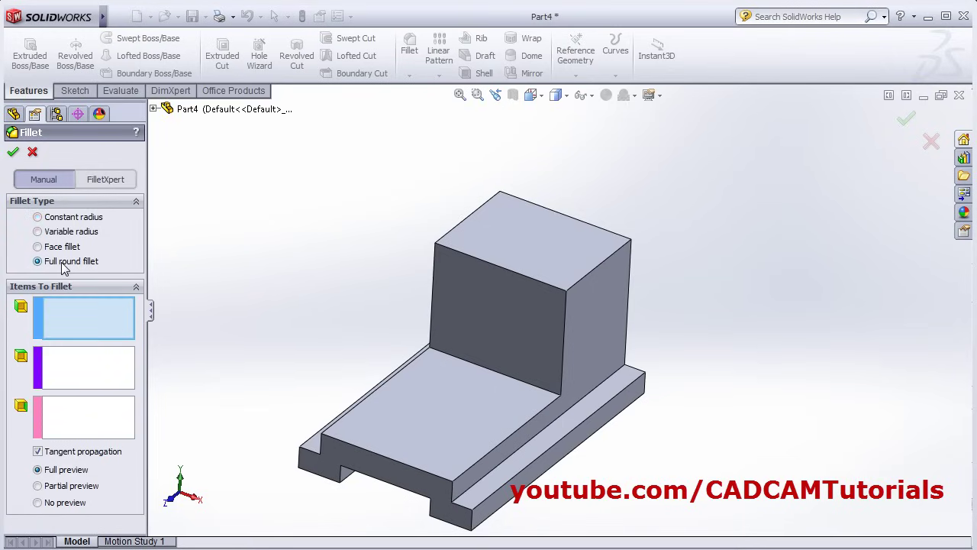
click(502, 322)
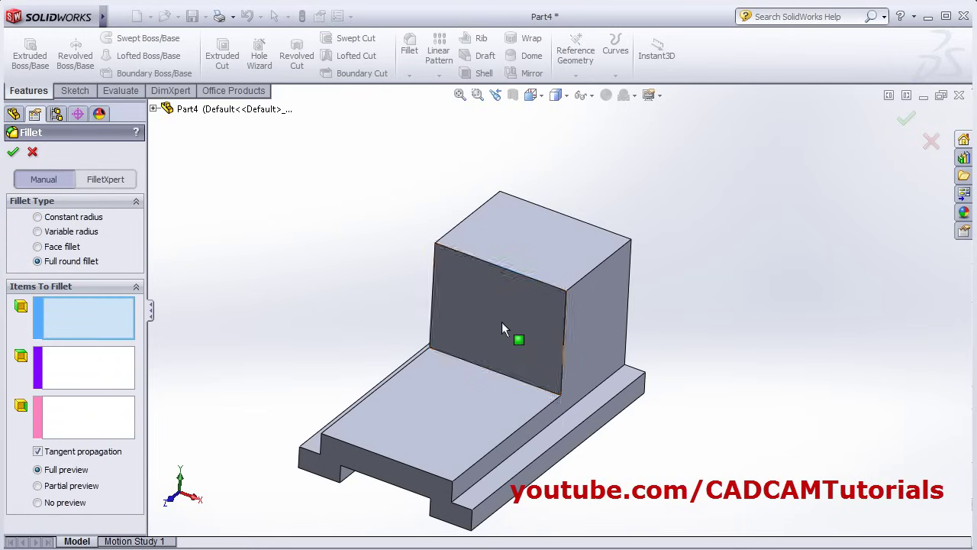
click(68, 366)
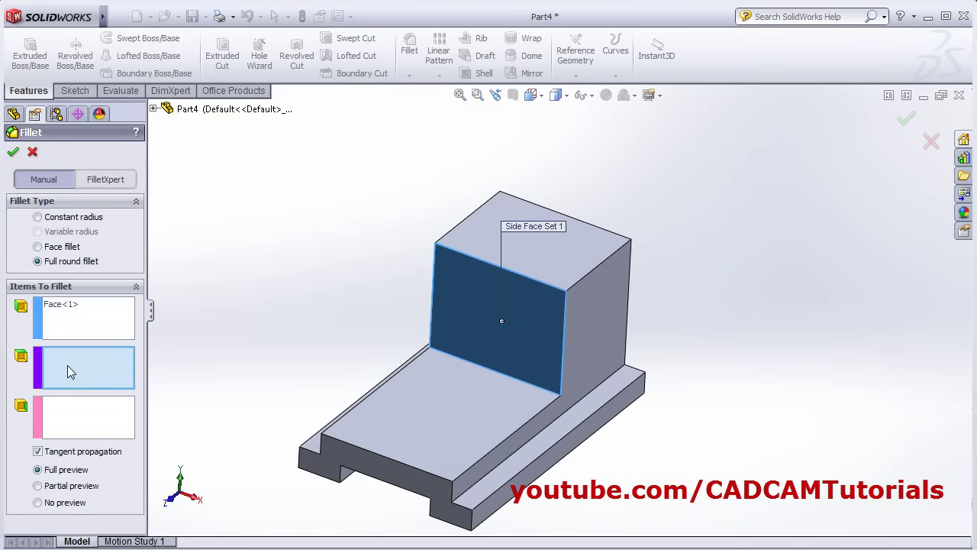
click(557, 251)
click(66, 428)
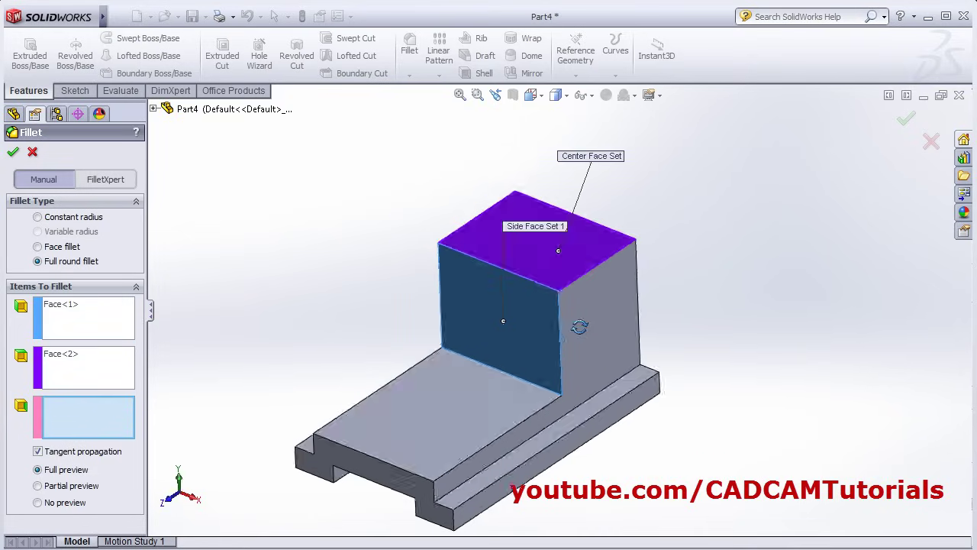
click(603, 287)
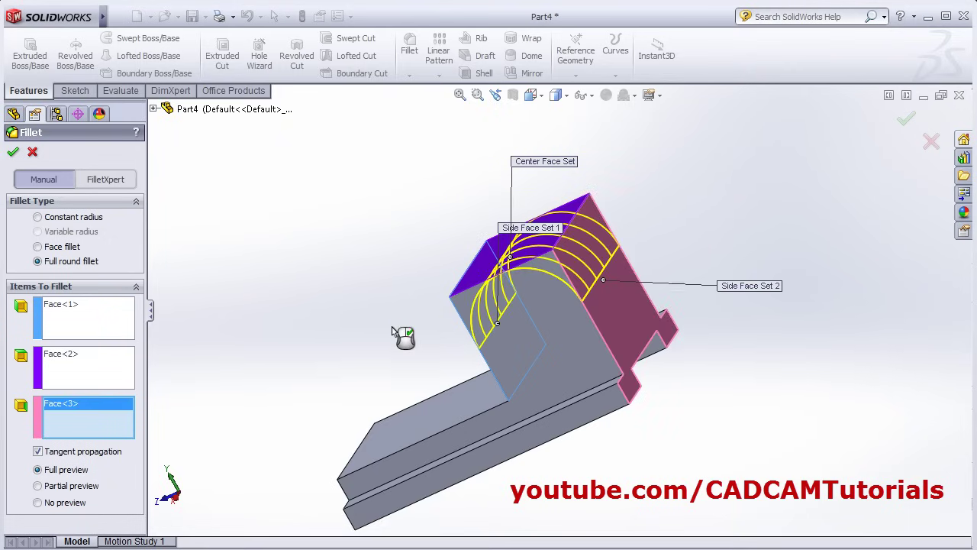
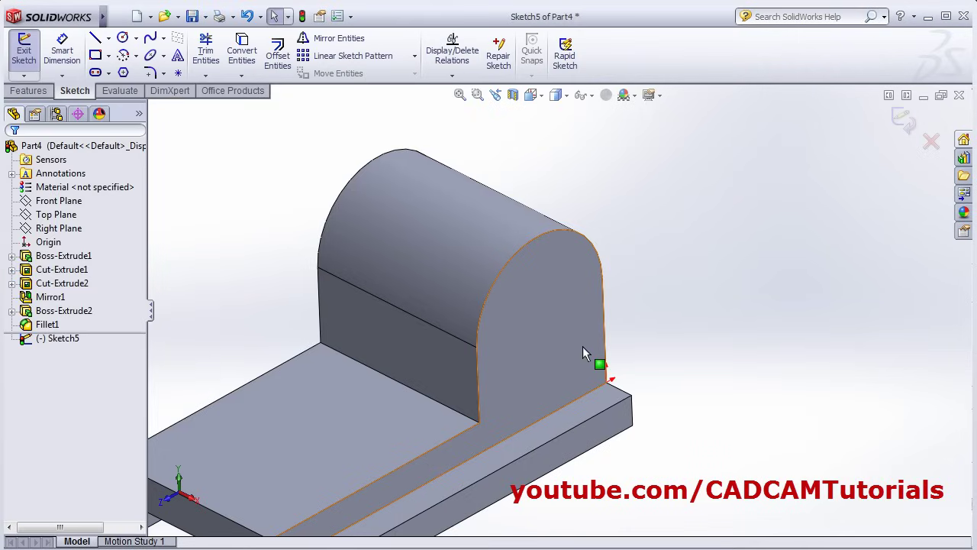
Sketch a circle about 25 mm in diameter on the raised block's side face, centred on its rounded arc
click(123, 38)
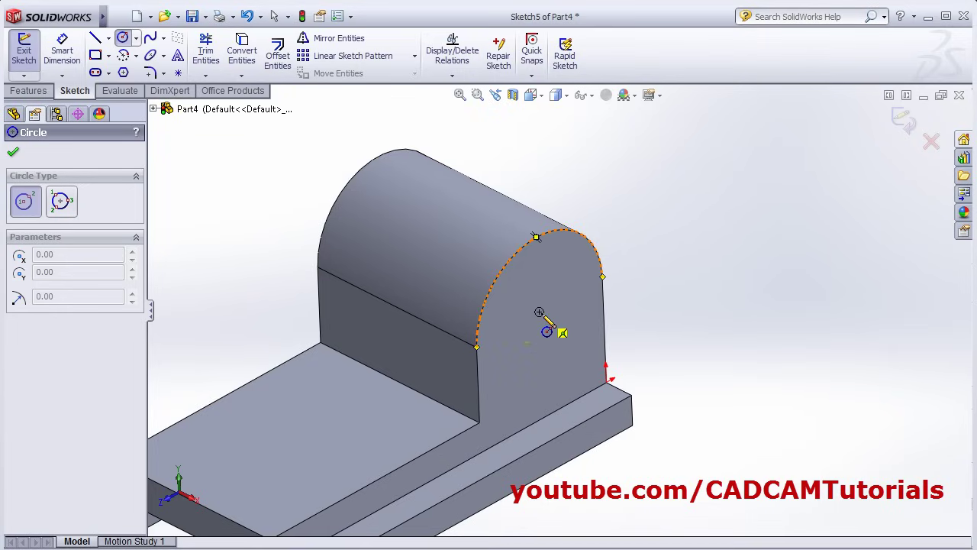
click(539, 312)
click(544, 342)
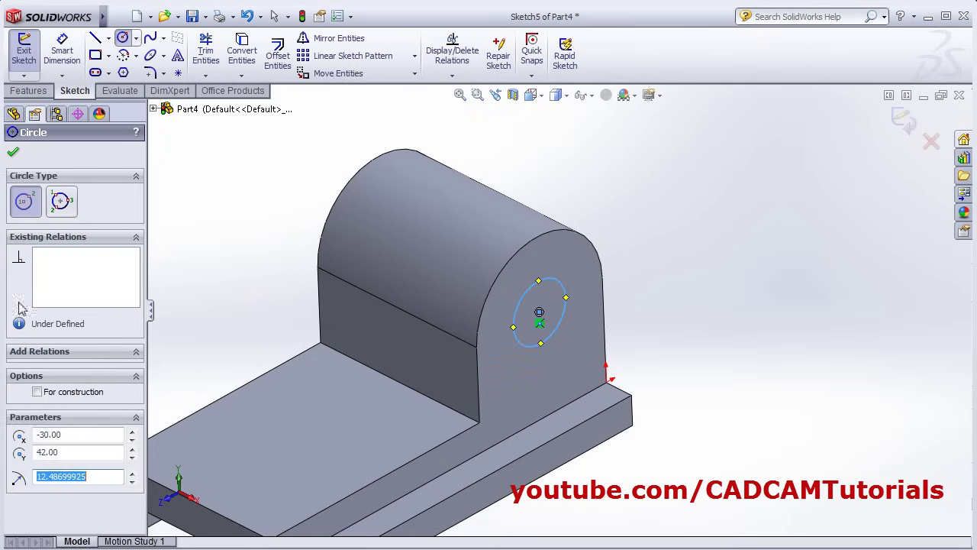
Dimension the circle on the raised block's side face to a 30 mm diameter, as given in the PDF drawing
key(d)
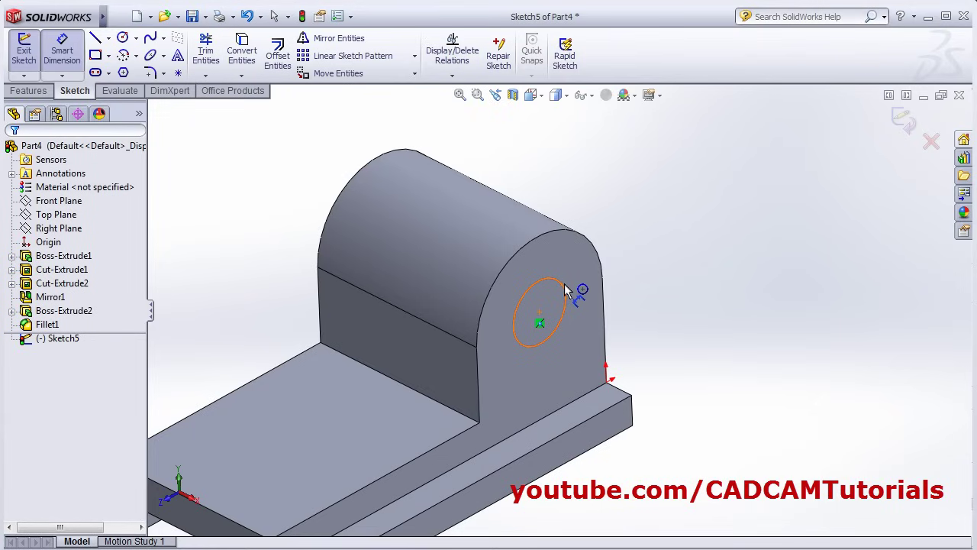
click(564, 290)
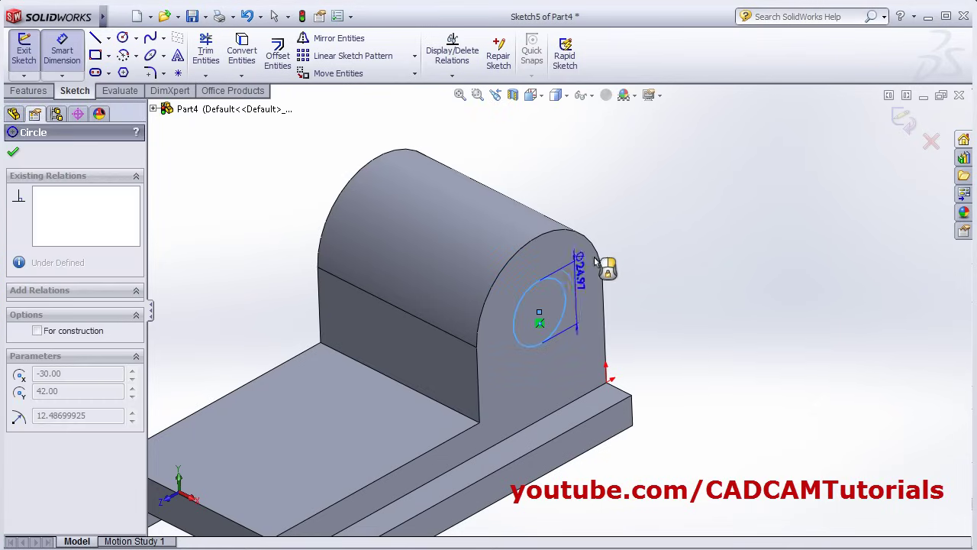
click(649, 257)
key(alt+Tab)
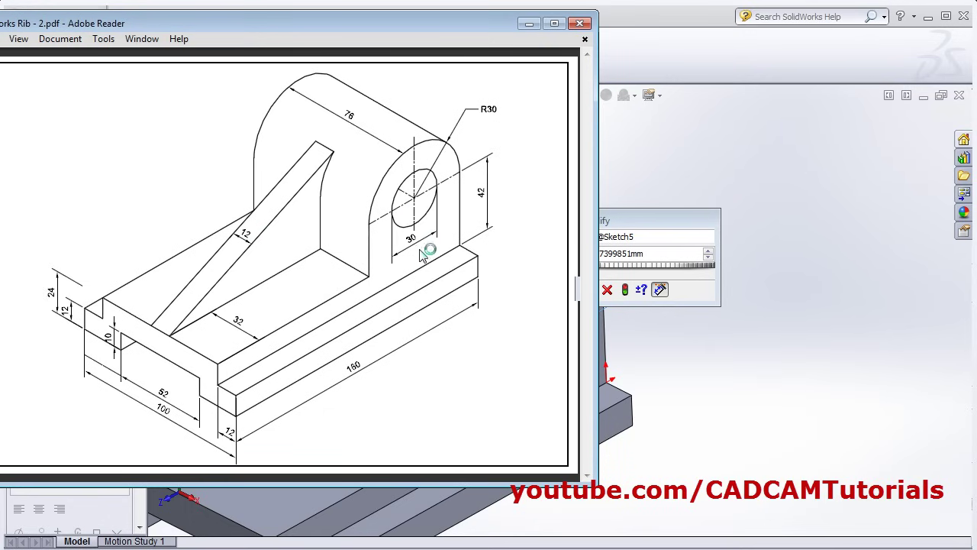
click(671, 221)
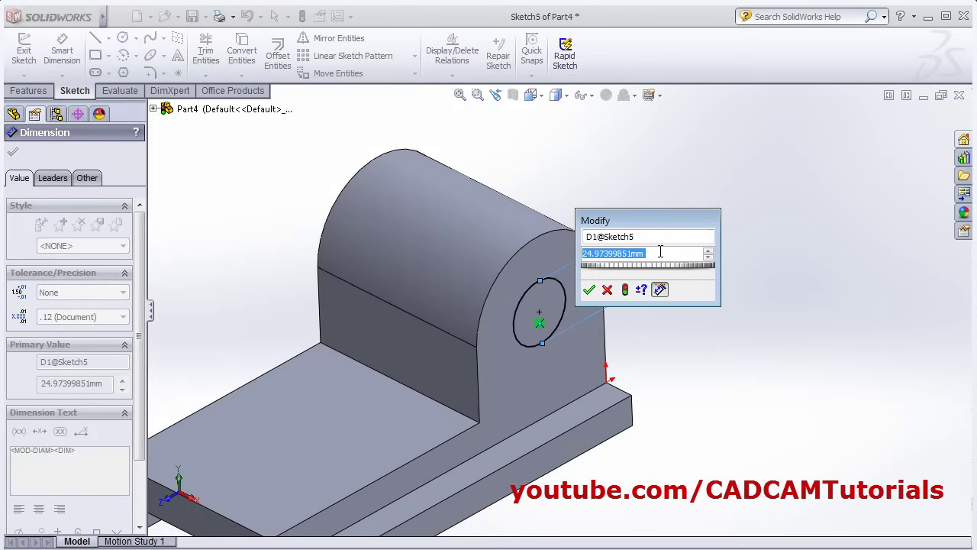
text(30)
key(Return)
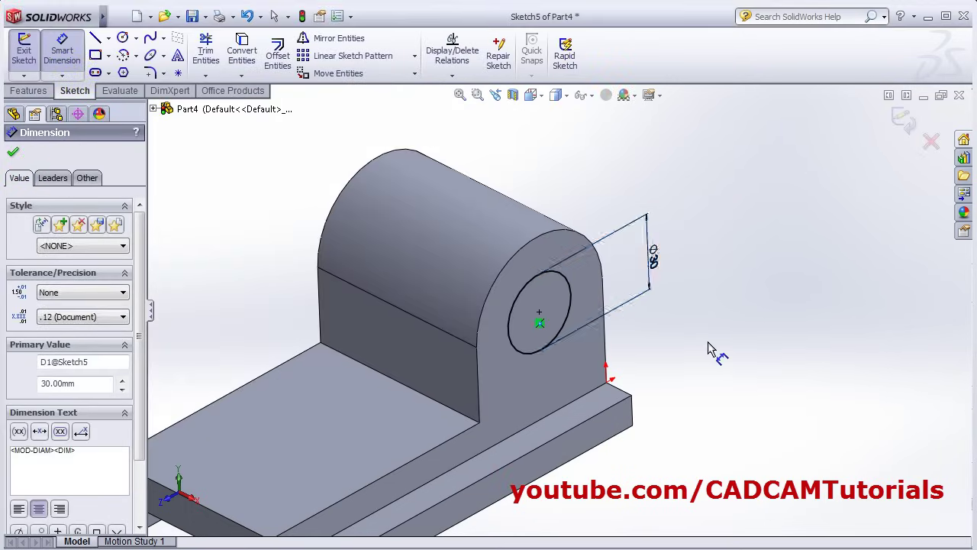
click(708, 350)
Cut the circle through the raised block as an extruded cut with the Through All end condition
key(ctrl+e)
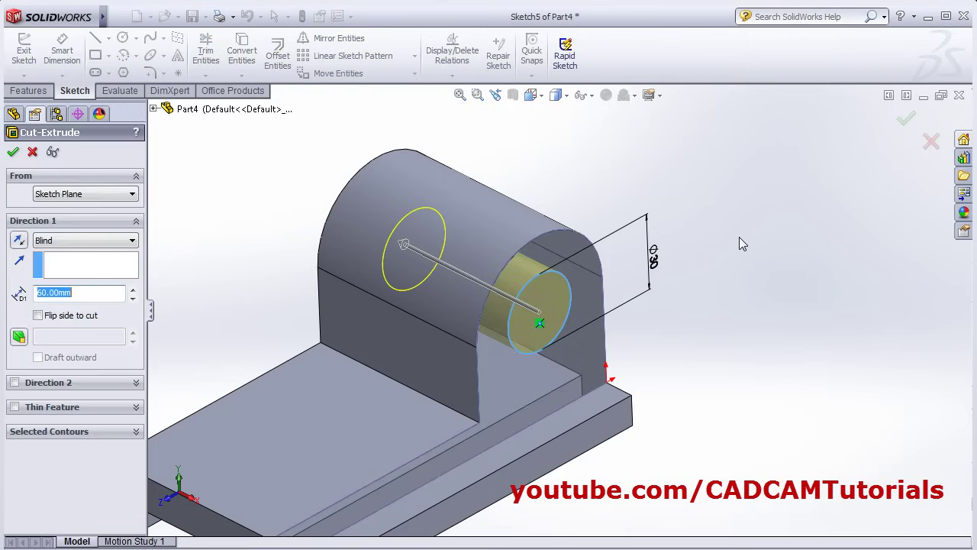
click(74, 242)
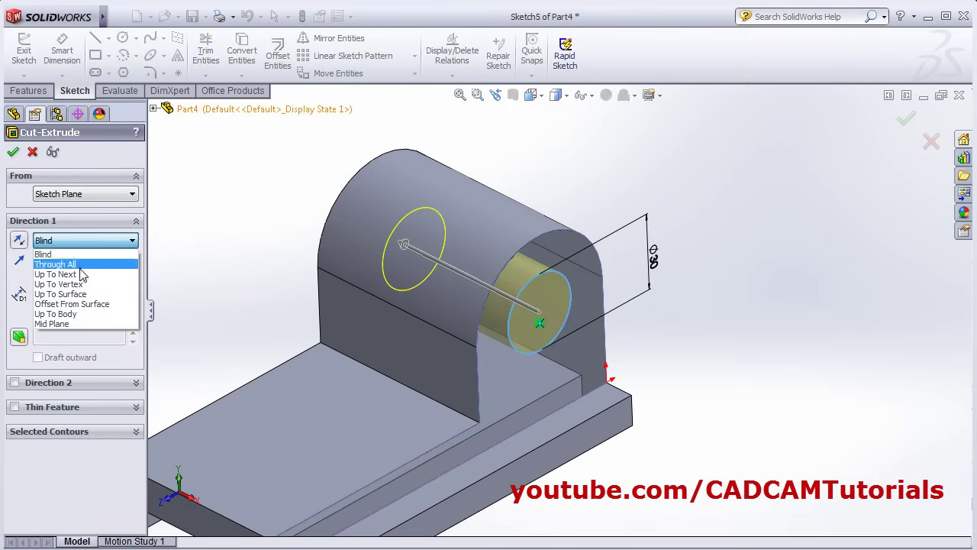
click(55, 264)
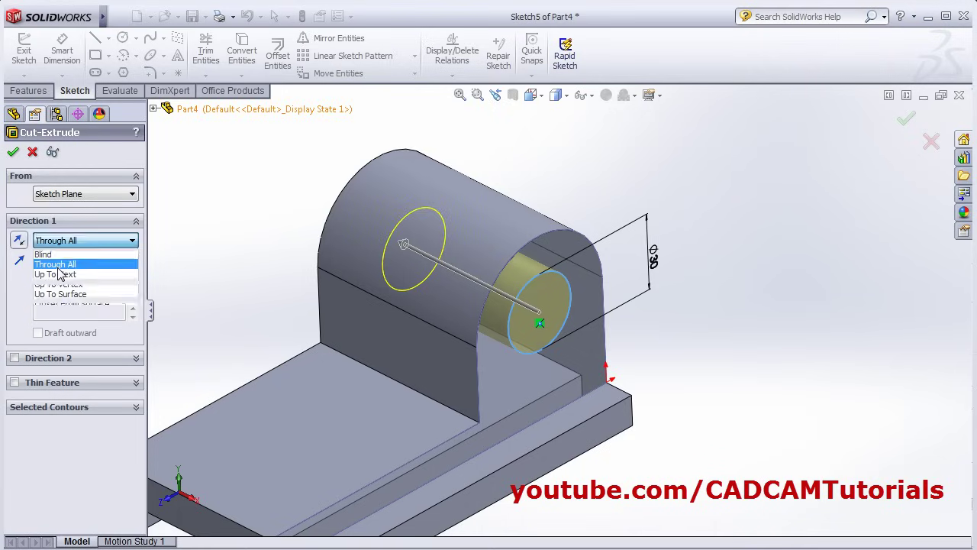
click(13, 154)
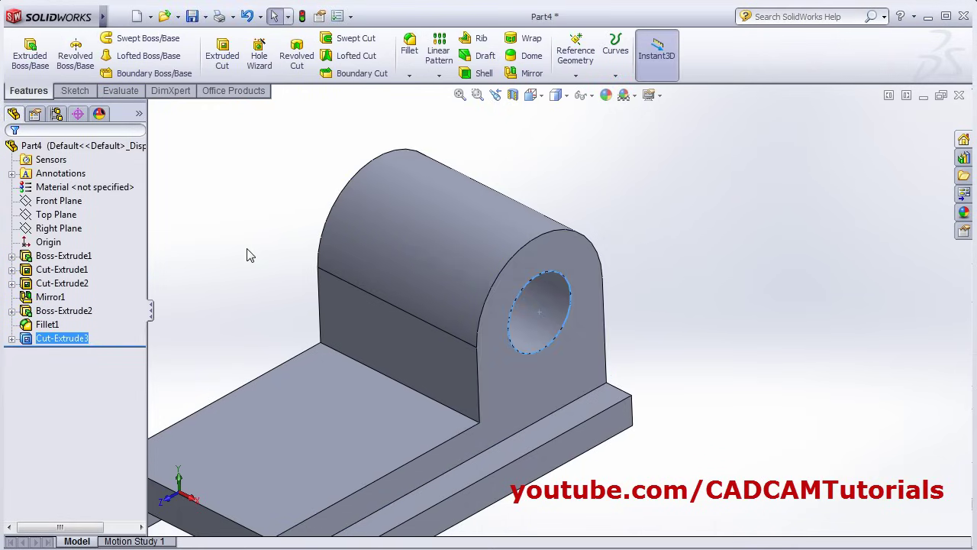
Check the rib in the PDF drawing, start a Rib feature sketched on the Right Plane, and view that plane straight on
key(z)
middle_drag(702, 270, 427, 290)
key(alt+Tab)
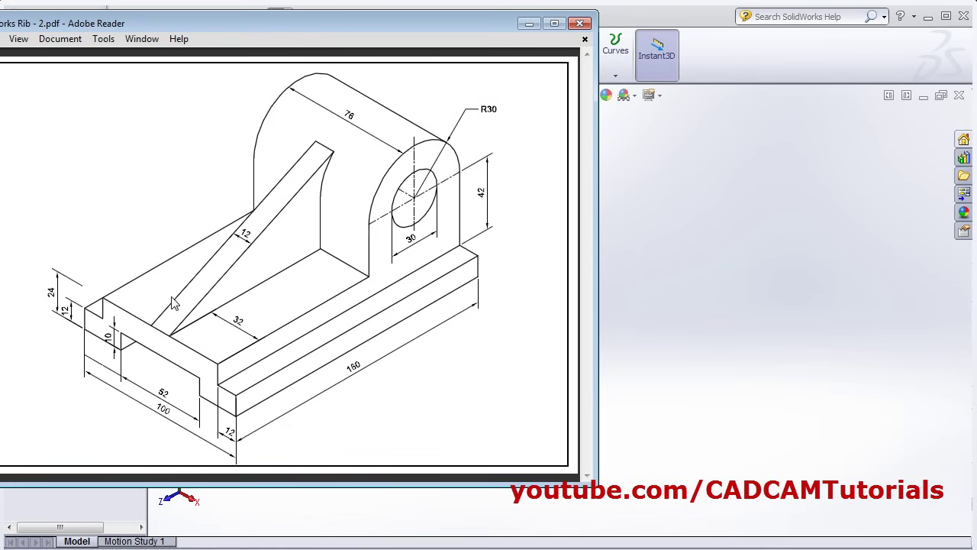
click(661, 212)
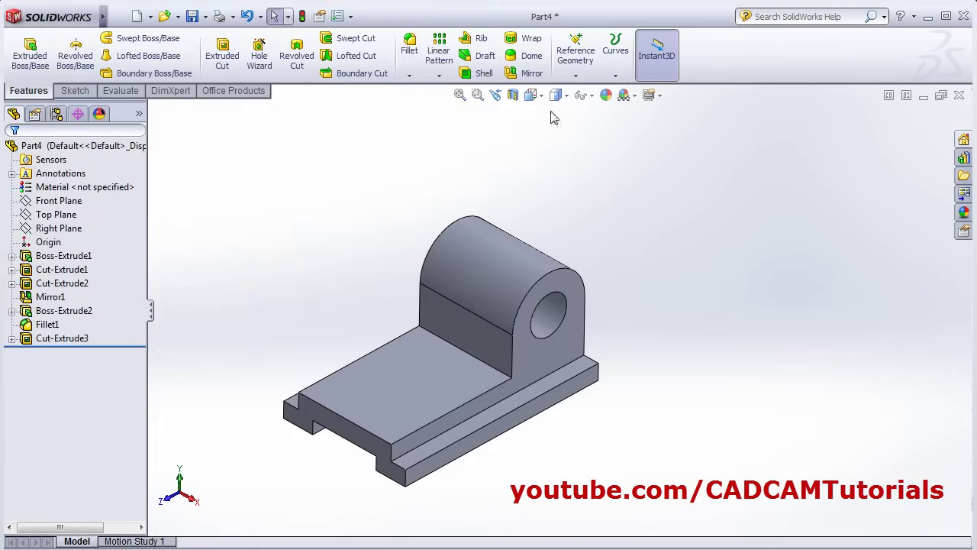
click(480, 39)
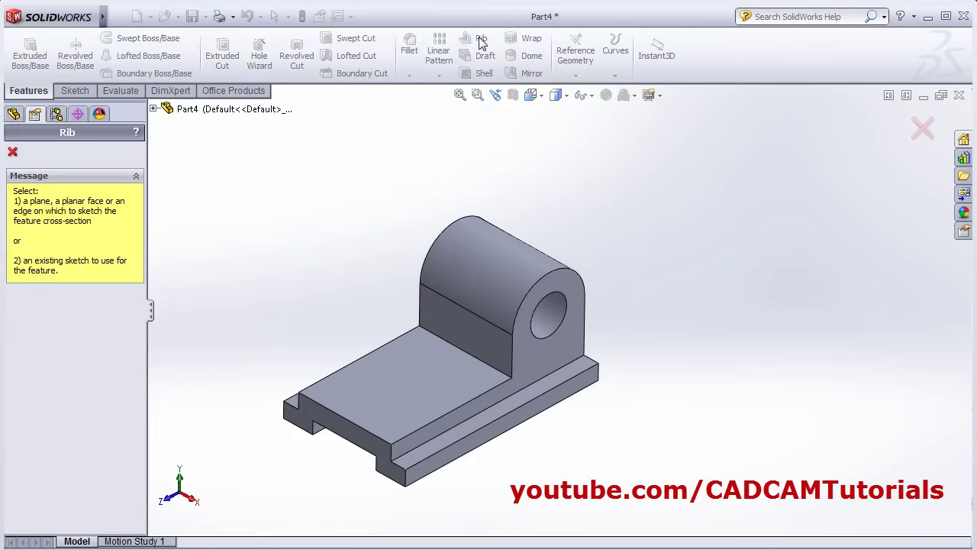
click(154, 109)
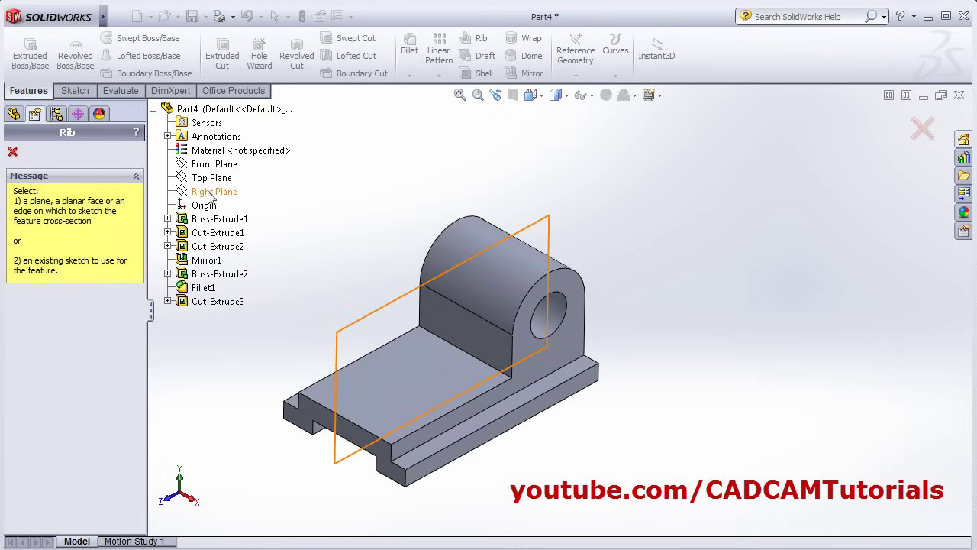
click(212, 192)
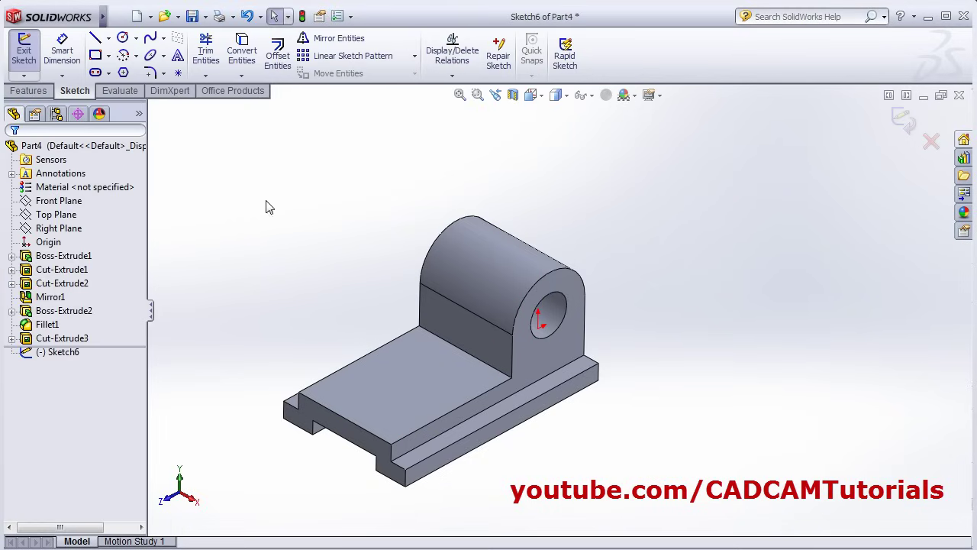
click(538, 96)
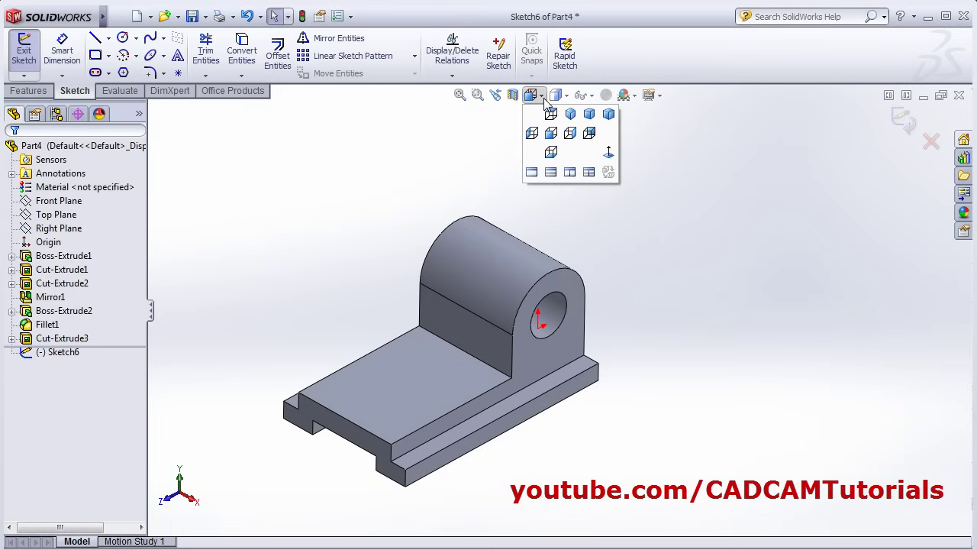
click(608, 158)
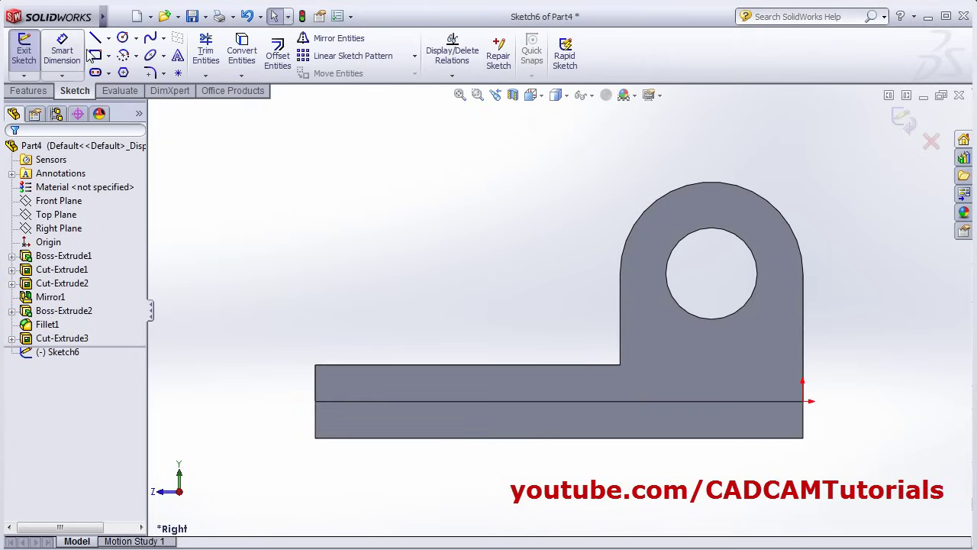
Sketch a sloped line about 130 mm long from the base's upper front corner to the block's rounded arc, tangent to the arc
click(95, 40)
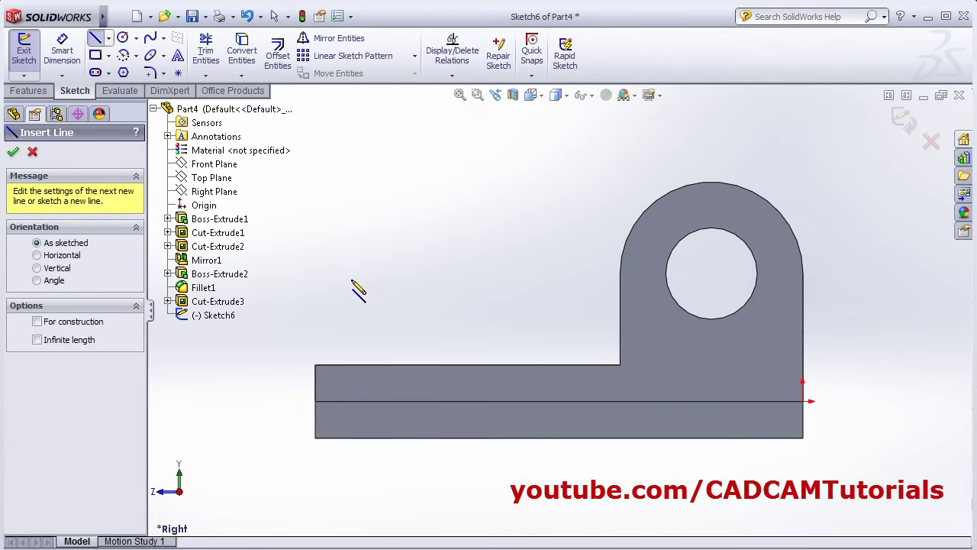
click(316, 366)
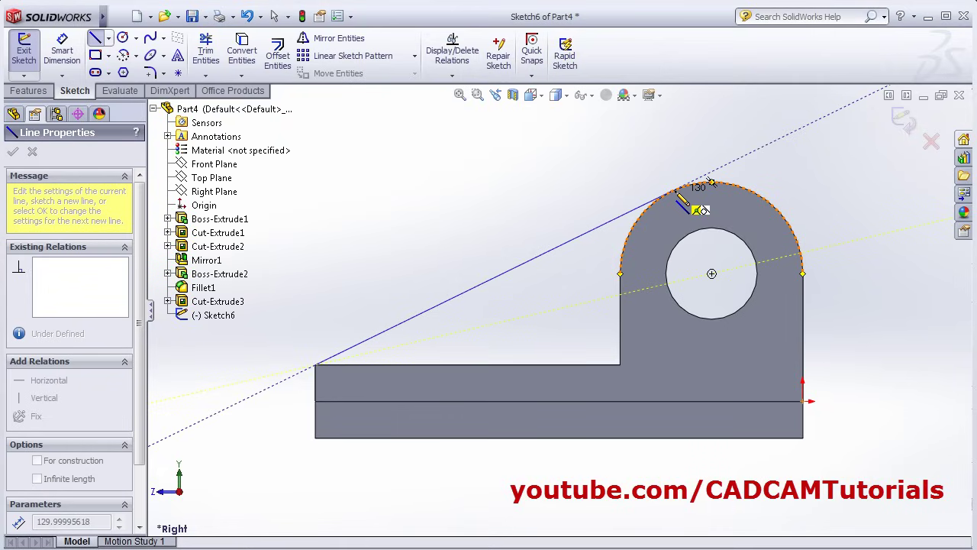
click(676, 193)
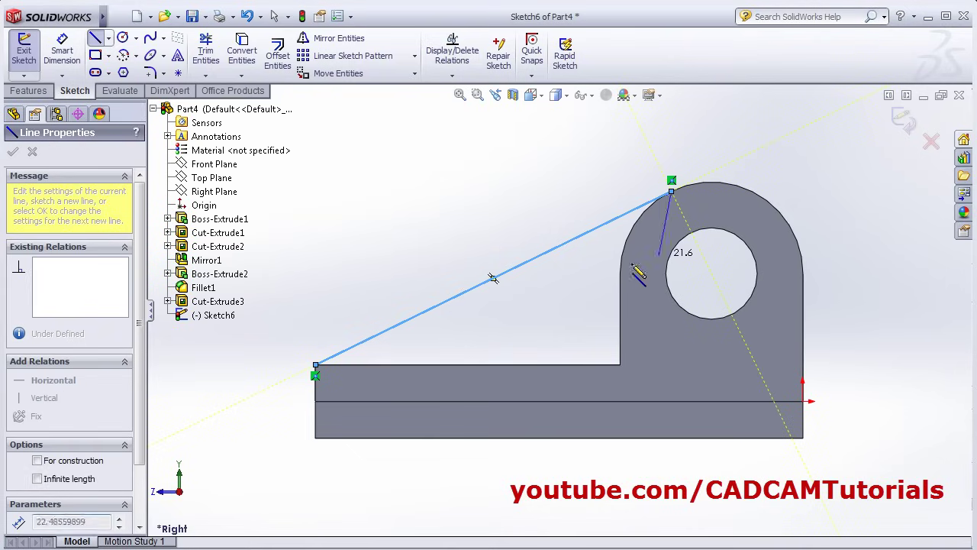
right_click(533, 282)
click(551, 153)
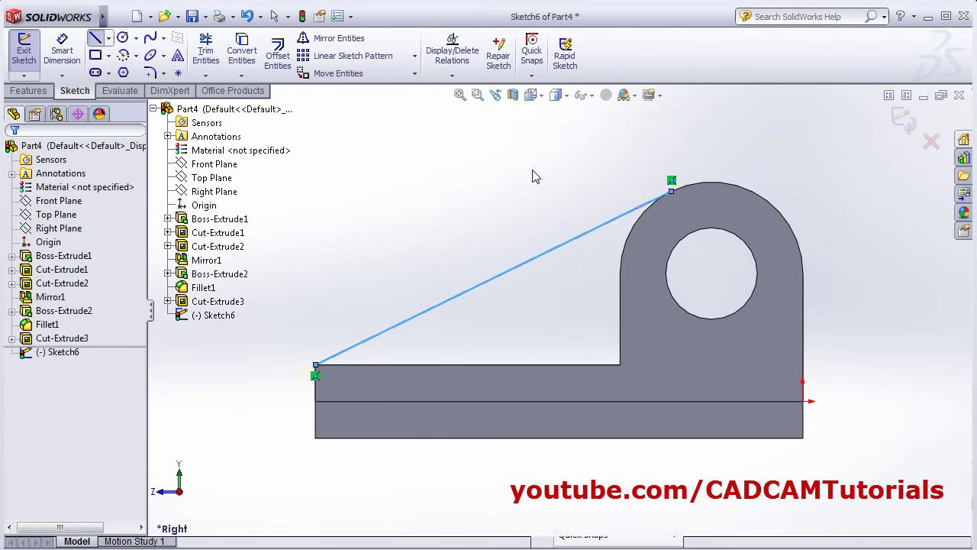
Create the rib from the sloped line with a 12 mm thickness on both sides, filling toward the base and block
key(r)
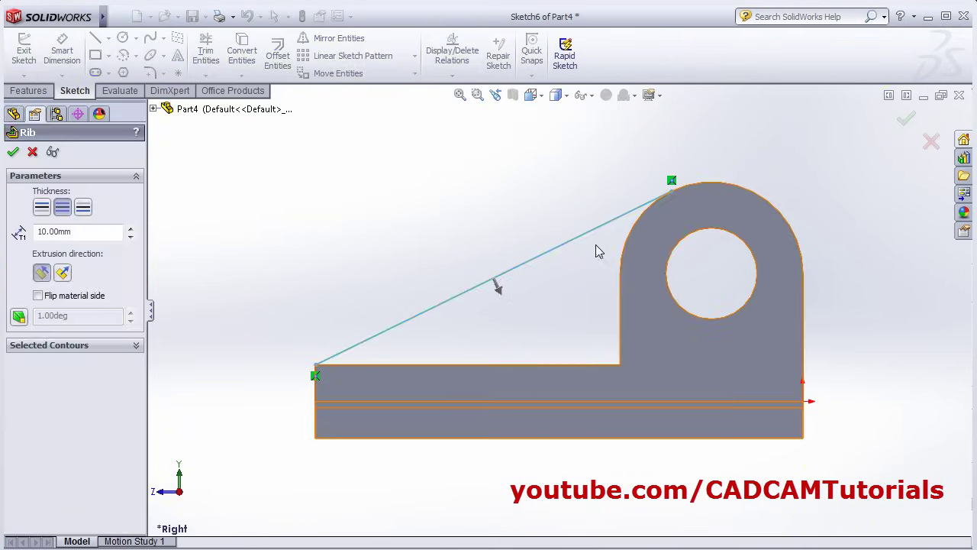
middle_drag(473, 250, 404, 276)
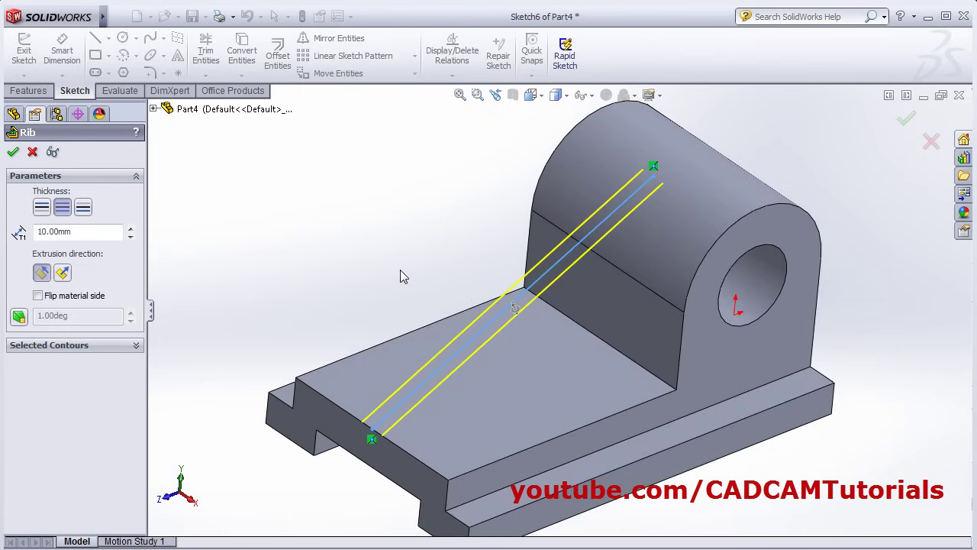
key(alt+Tab)
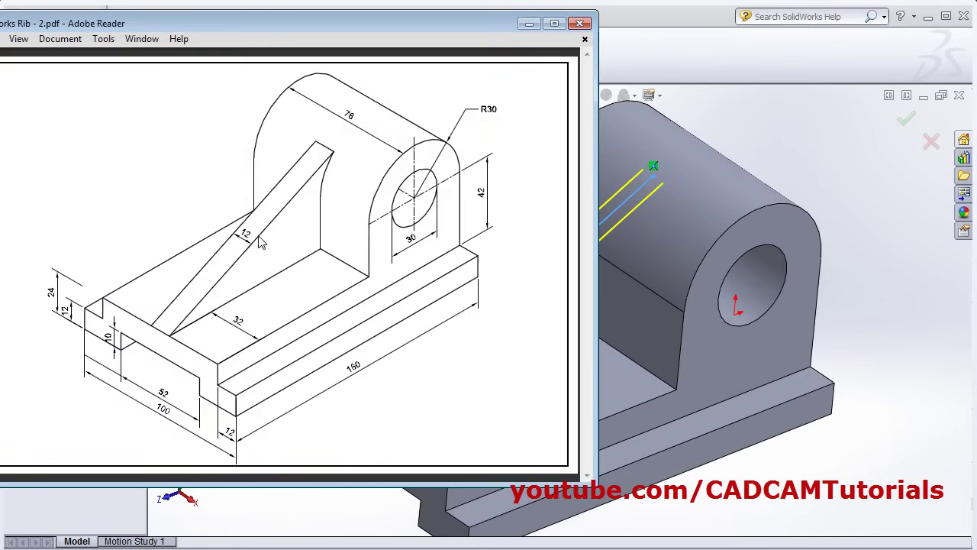
click(861, 373)
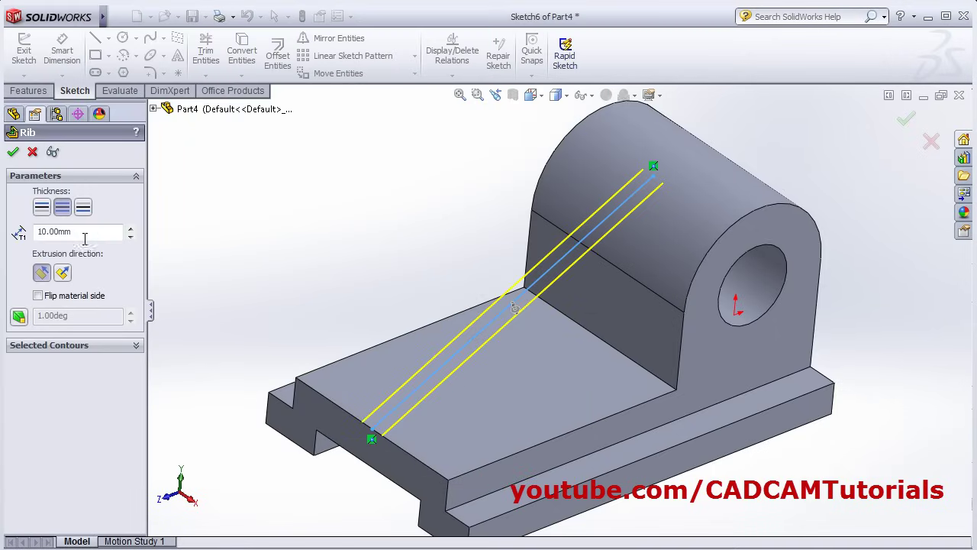
drag(85, 239, 19, 229)
text(12)
key(Return)
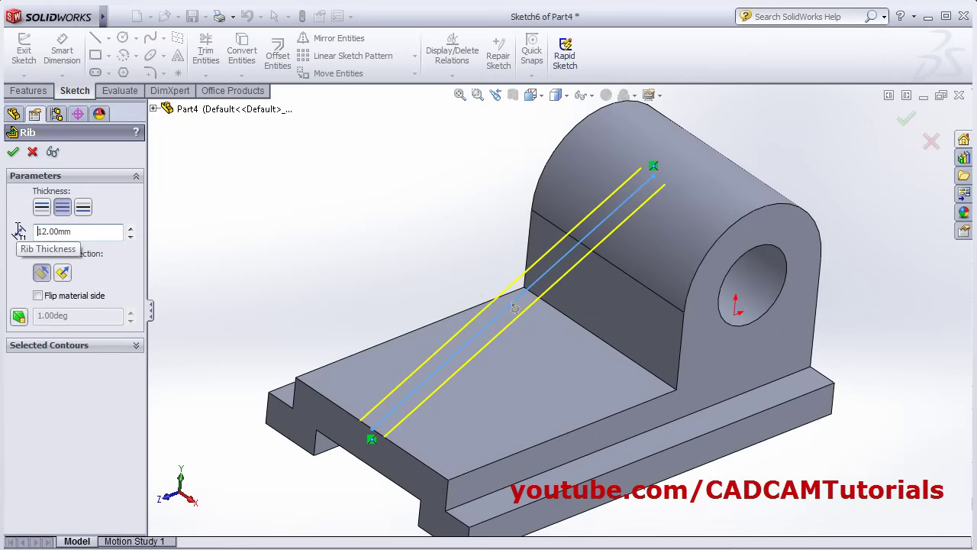
click(13, 152)
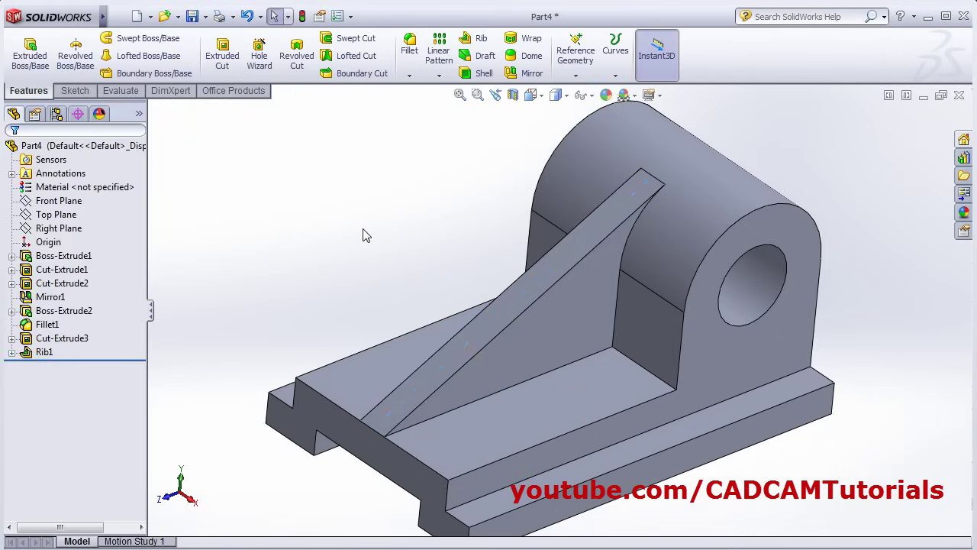
Examine the whole ribbed part, fitted in the view and shown in trimetric orientation
key(f)
middle_drag(362, 233, 504, 158)
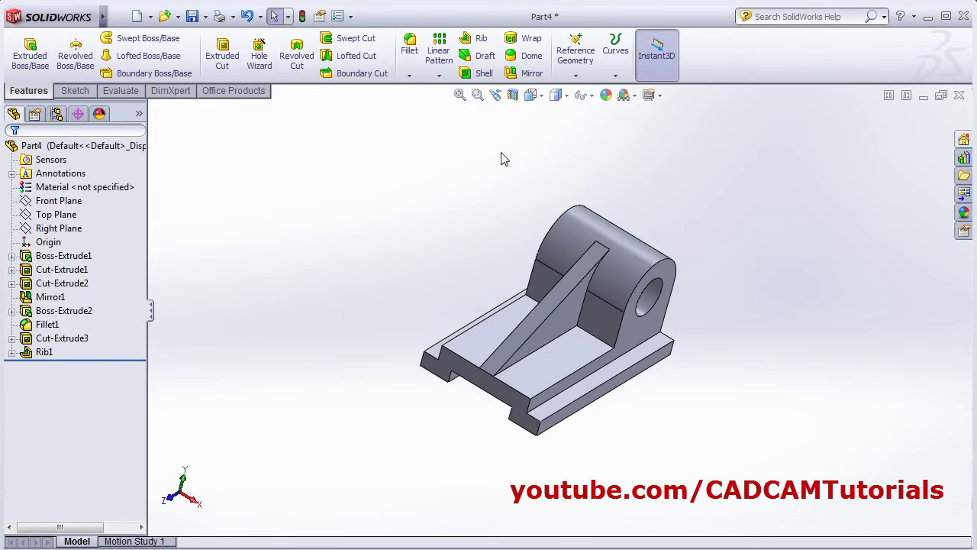
click(532, 94)
click(556, 167)
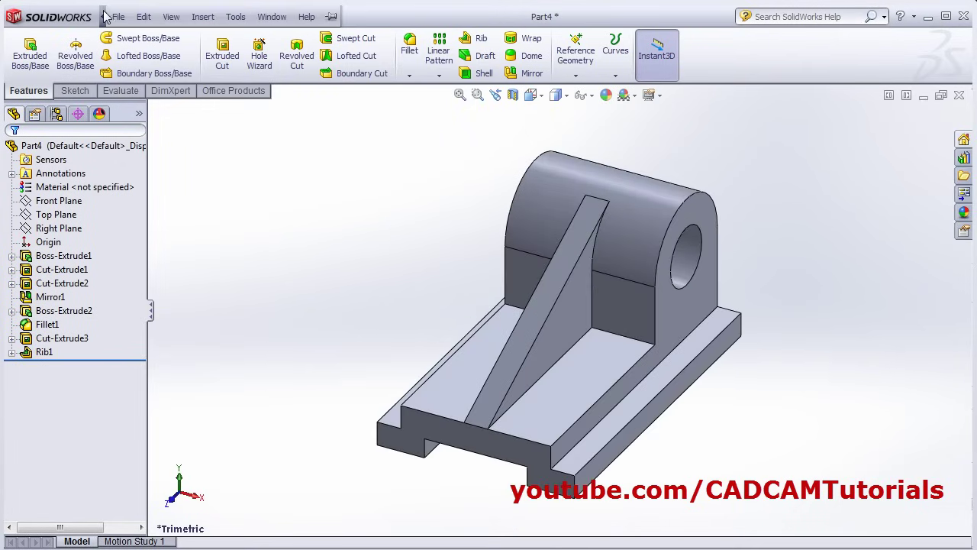
click(234, 17)
click(237, 17)
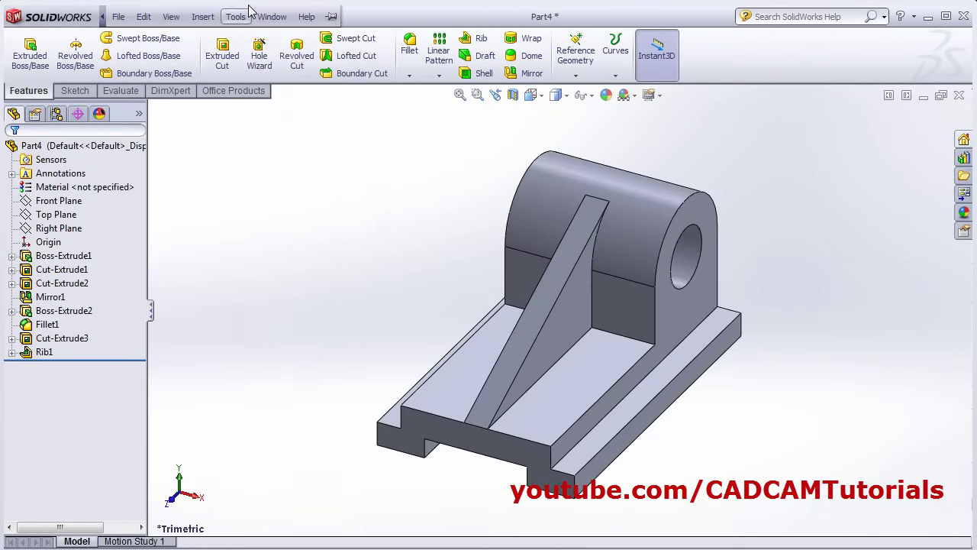